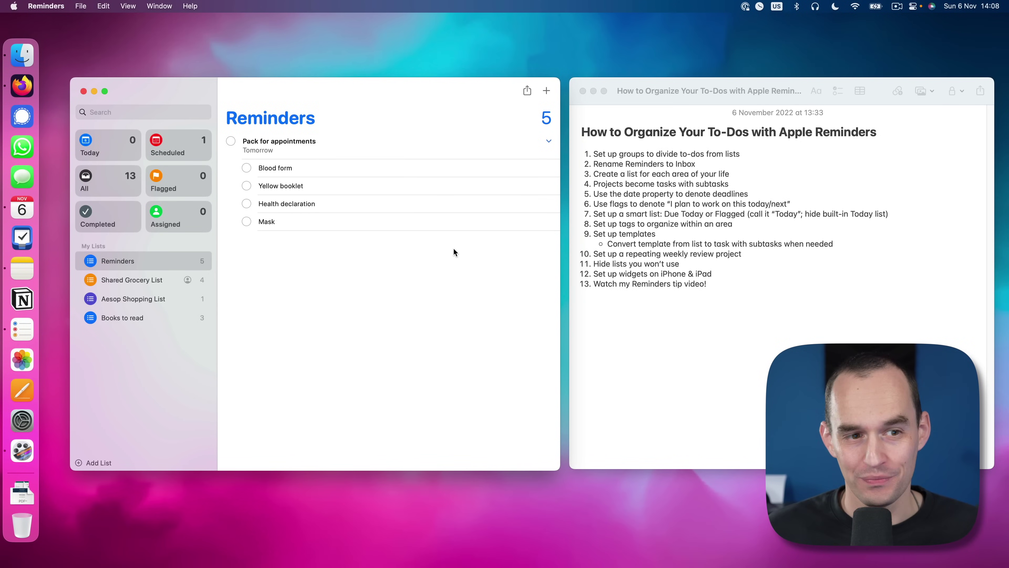
Glance at the checklist note, then open Books to read to see its three titles
left_click(686, 134)
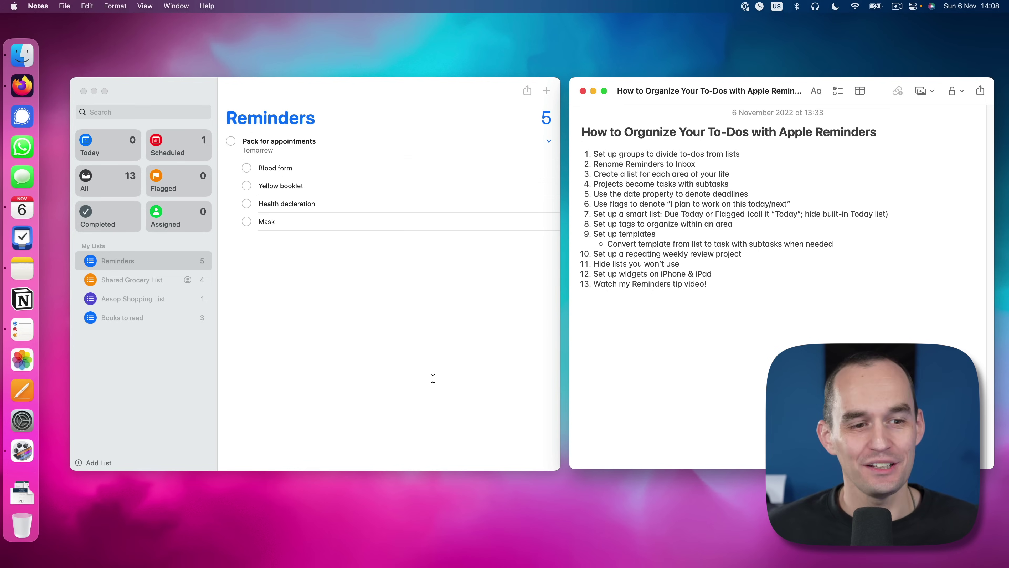
left_click(427, 315)
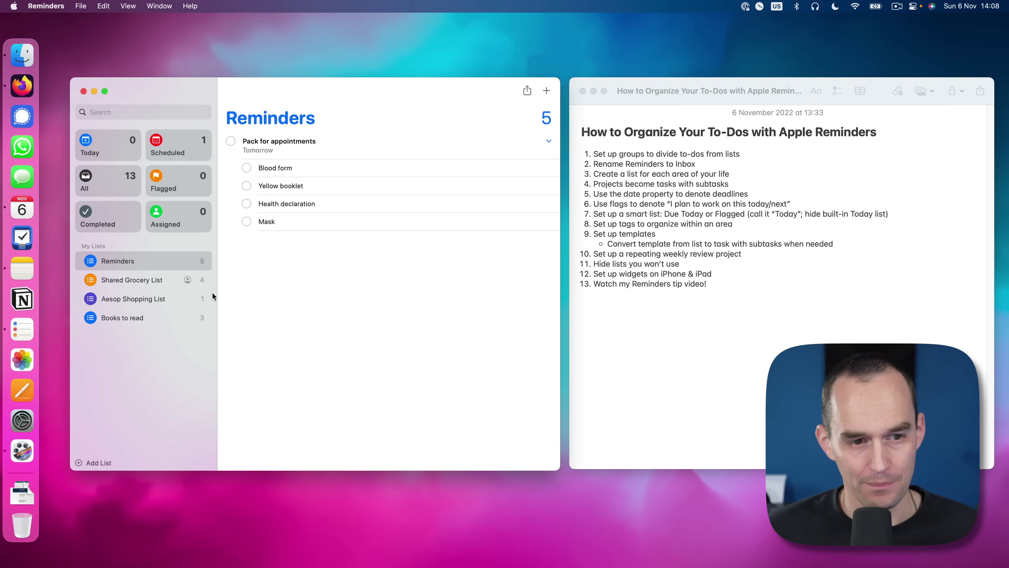
left_click(149, 317)
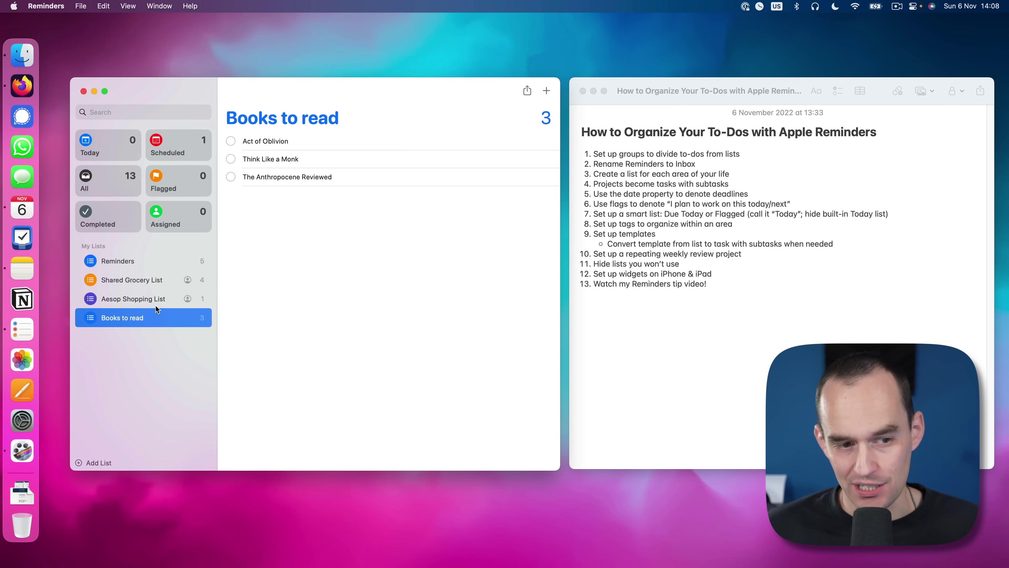
mouse_move(130, 309)
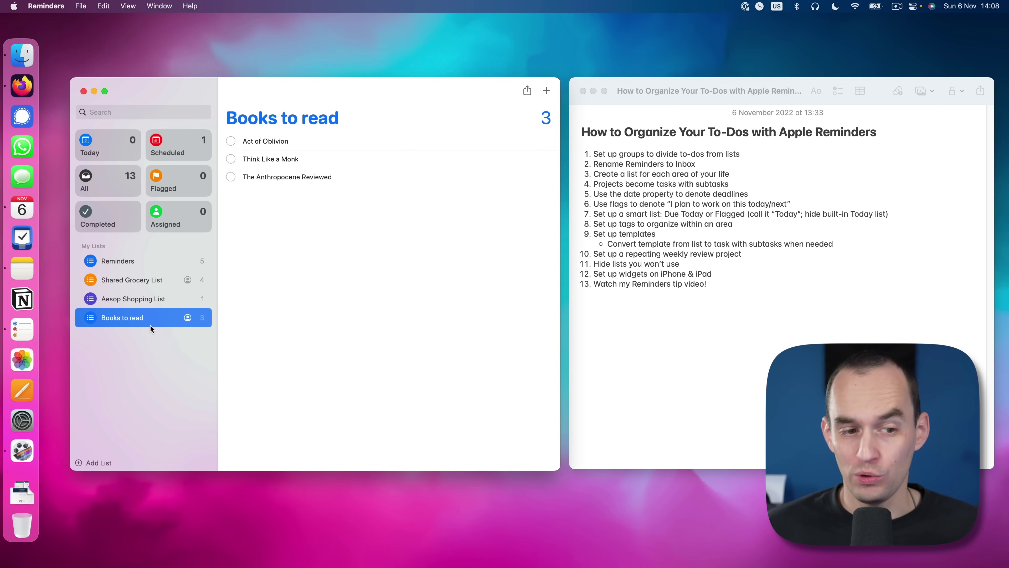
Group Books to read with Aesop Shopping List, name the group 'Lists', and add Shared Grocery List
left_click_drag(144, 318, 133, 298)
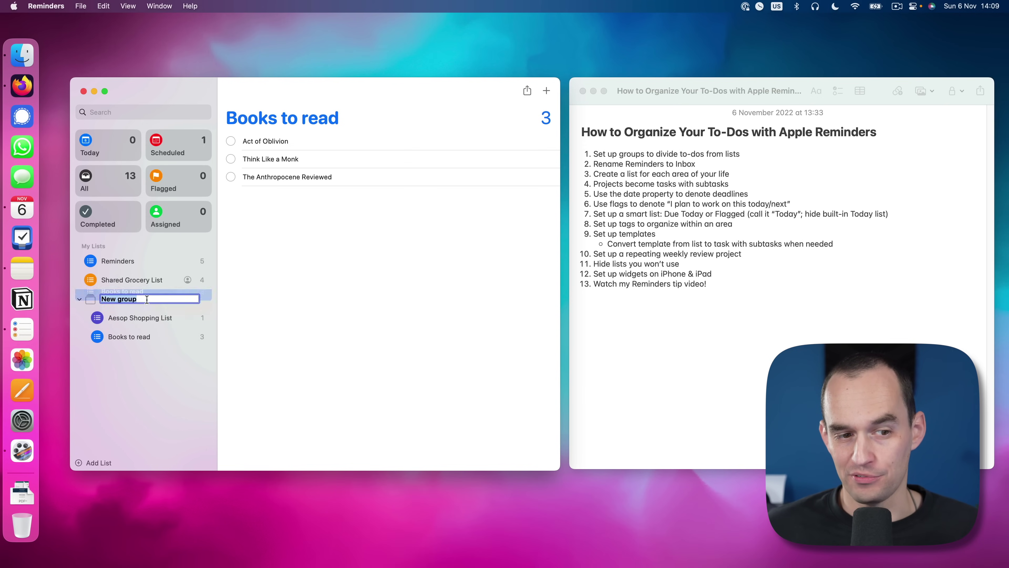
key("Return")
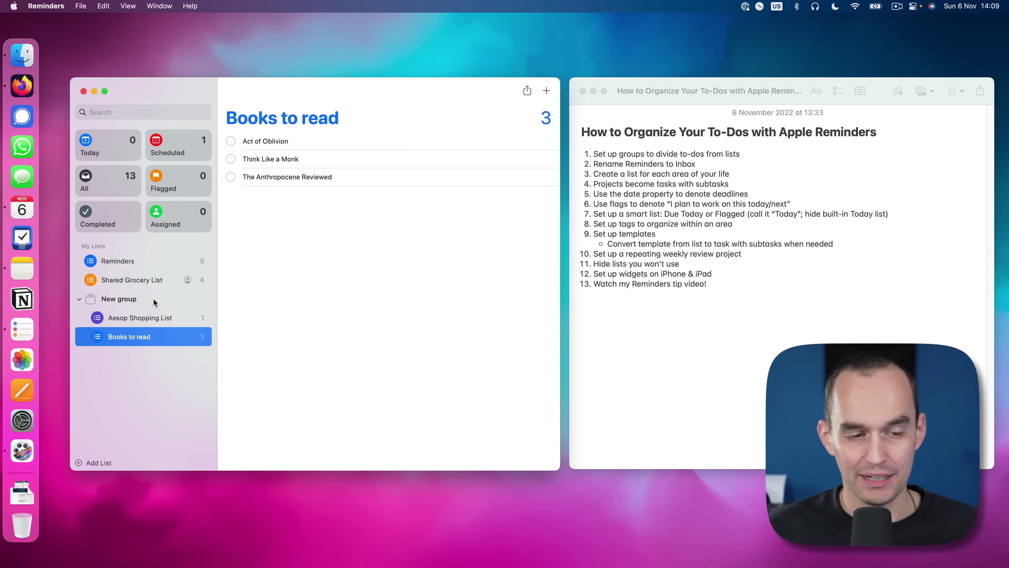
left_click(114, 299)
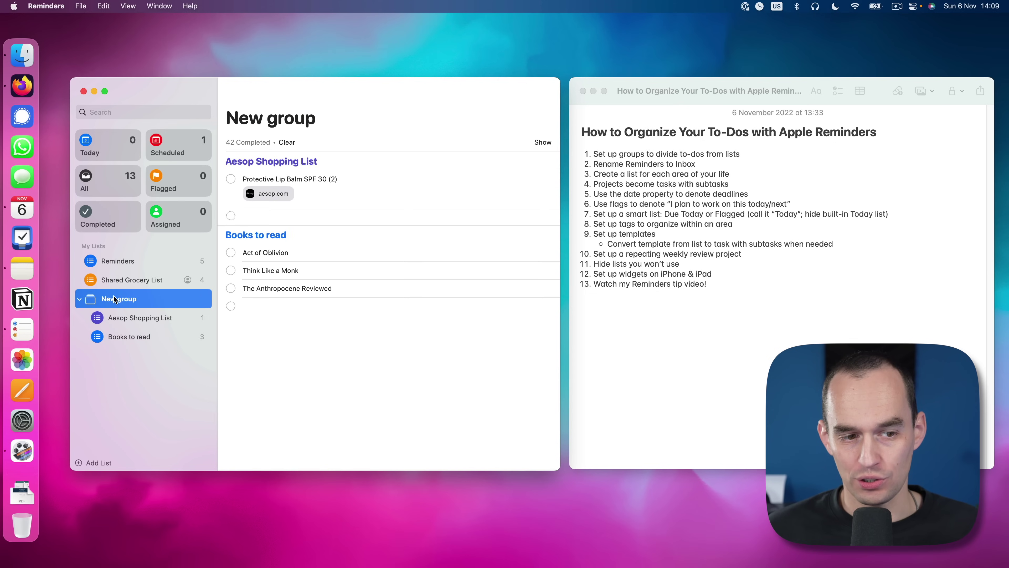
left_click(114, 299)
type("Lists")
key("Return")
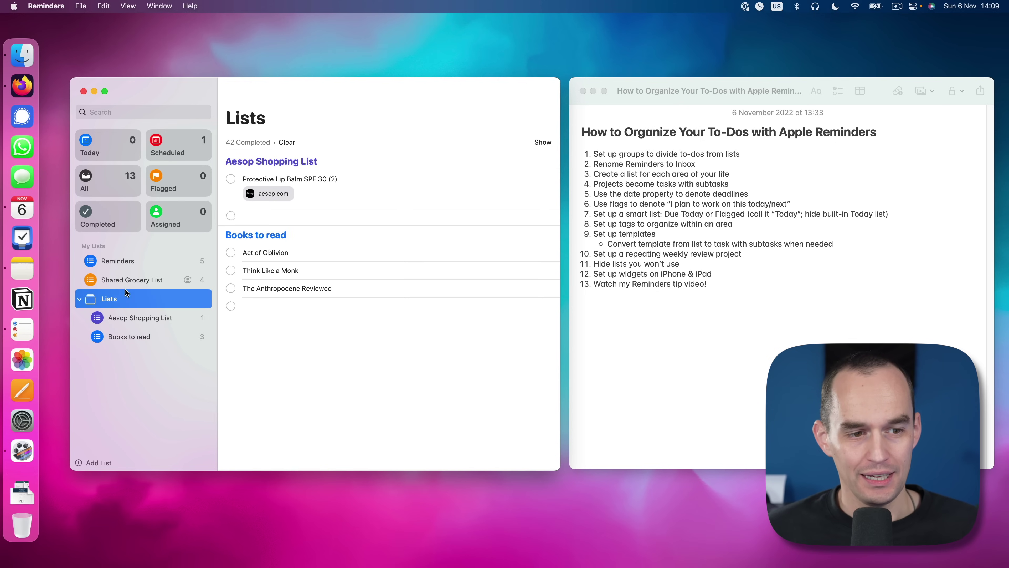
left_click_drag(137, 281, 136, 304)
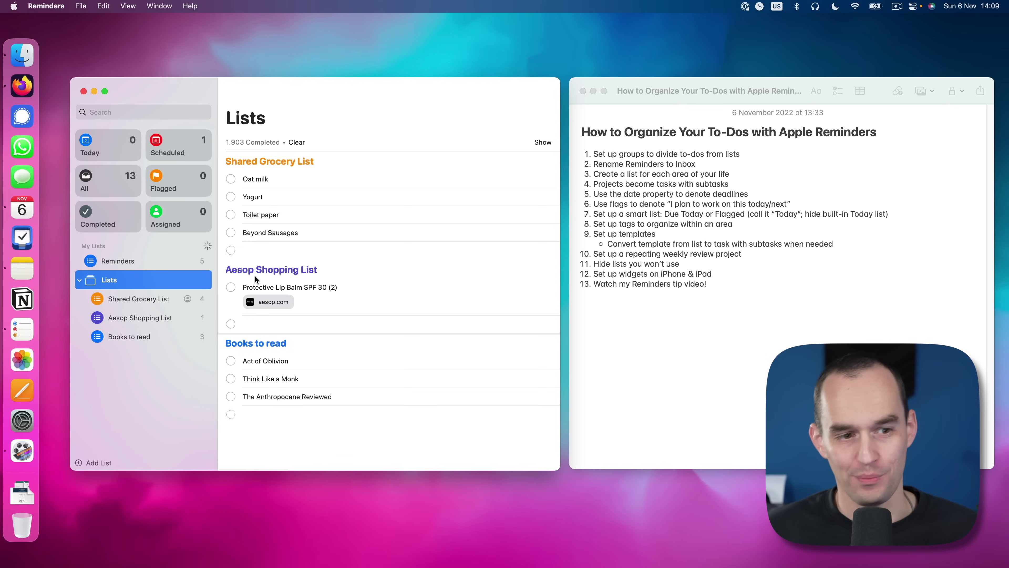
Rename the sidebar's Reminders list, with its 5 reminders, to 'Inbox'
left_click(140, 261)
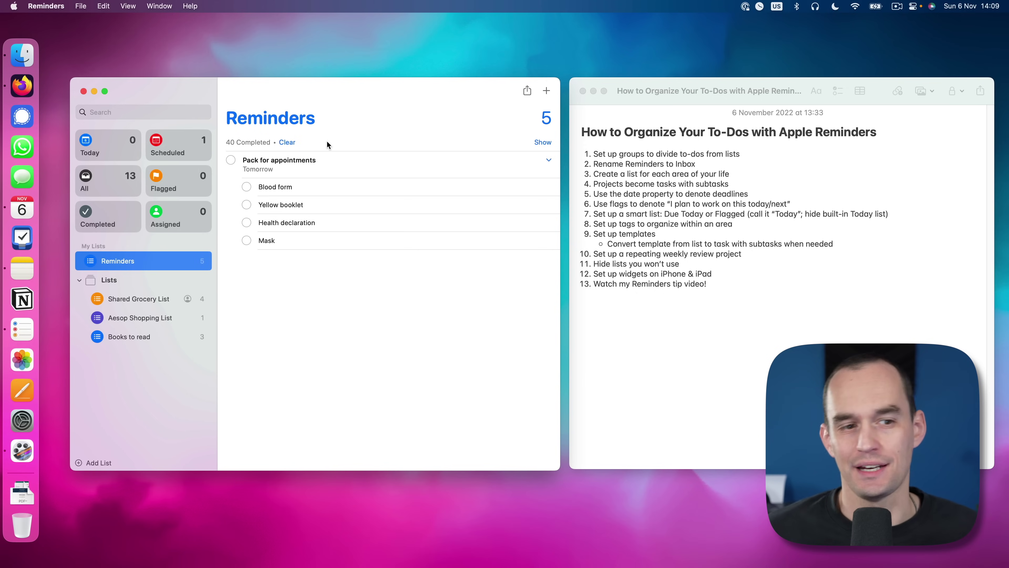
mouse_move(104, 257)
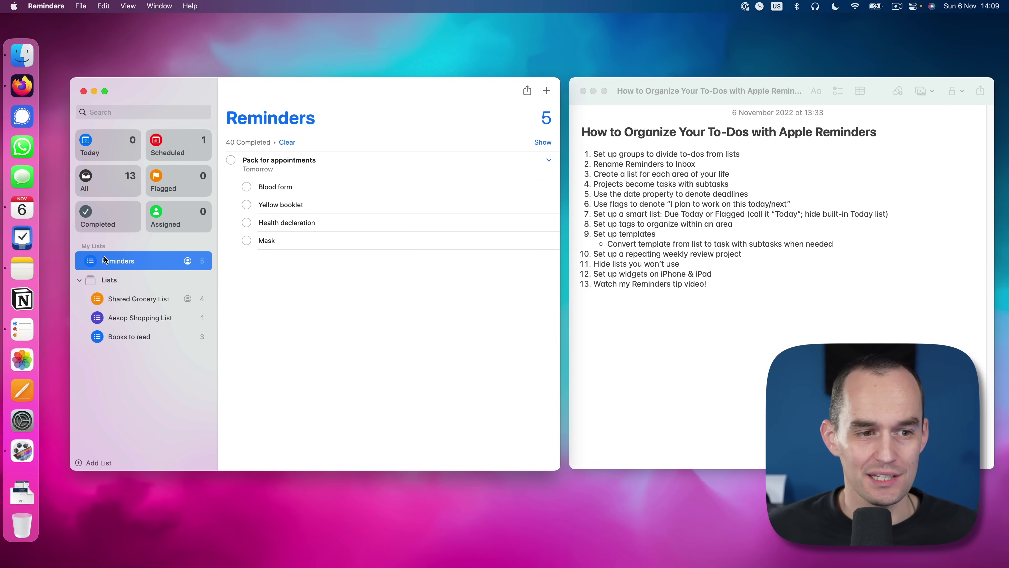
left_click(118, 262)
type("Inbox")
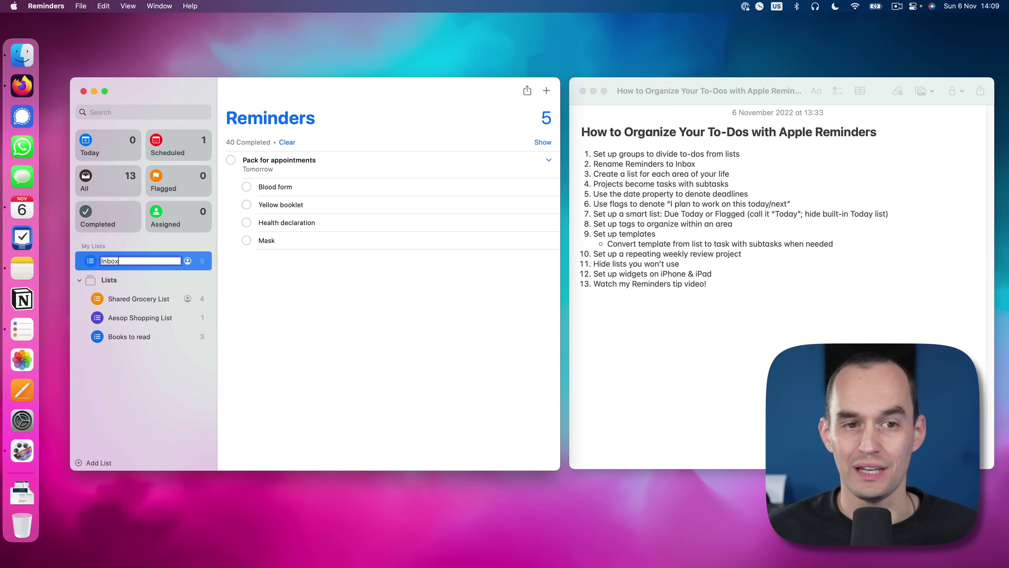
key("Return")
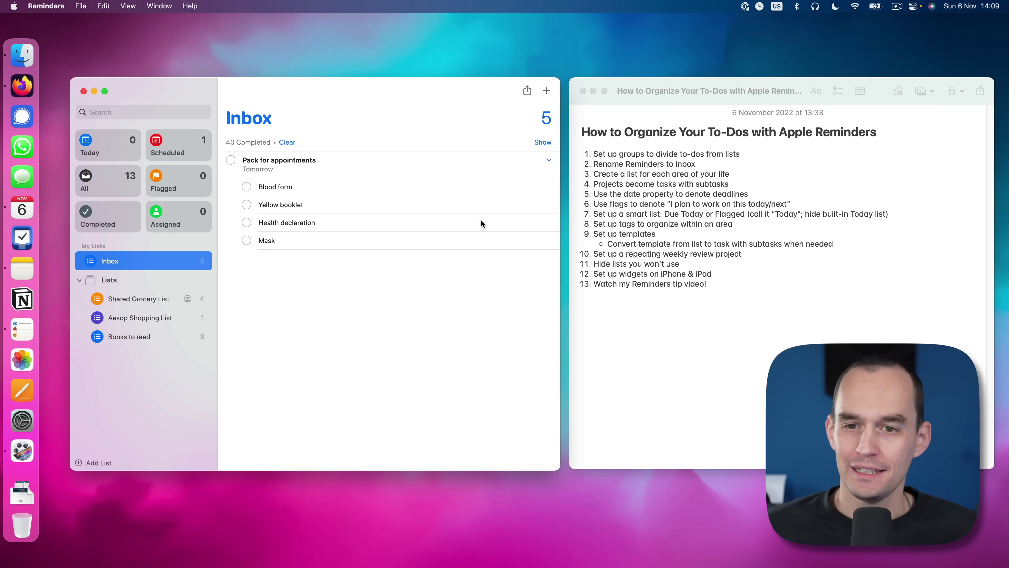
left_click(625, 188)
Highlight the life-area step in the note and add lists 'Admin & Finances' and 'Health'
left_click_drag(592, 171, 732, 173)
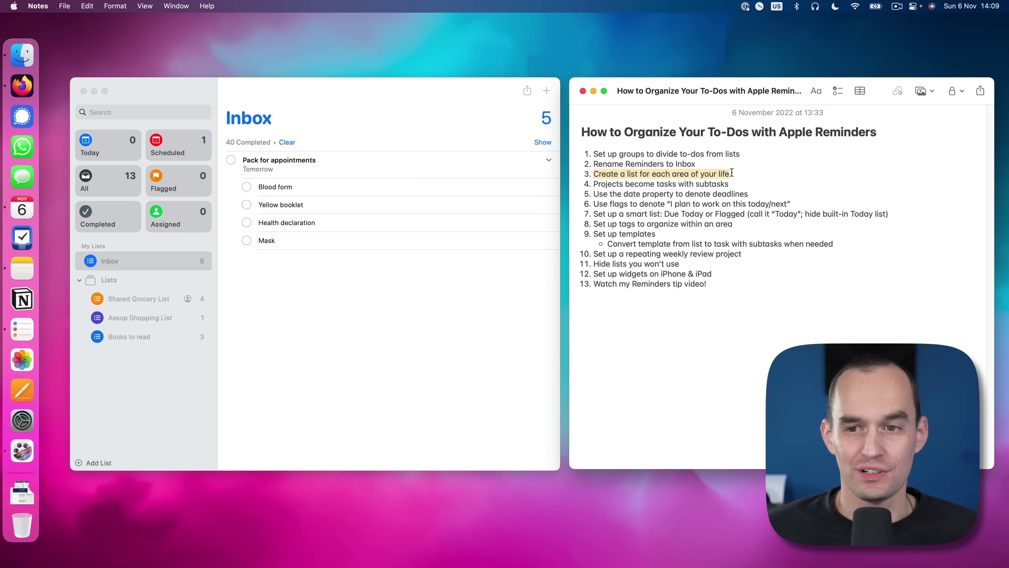
left_click(211, 388)
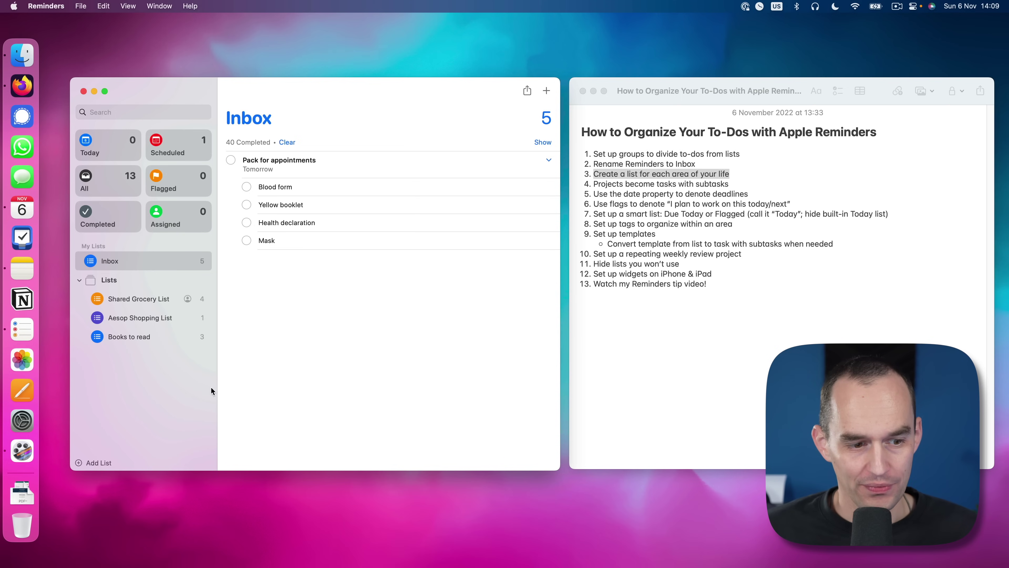
left_click(101, 461)
type("Adm")
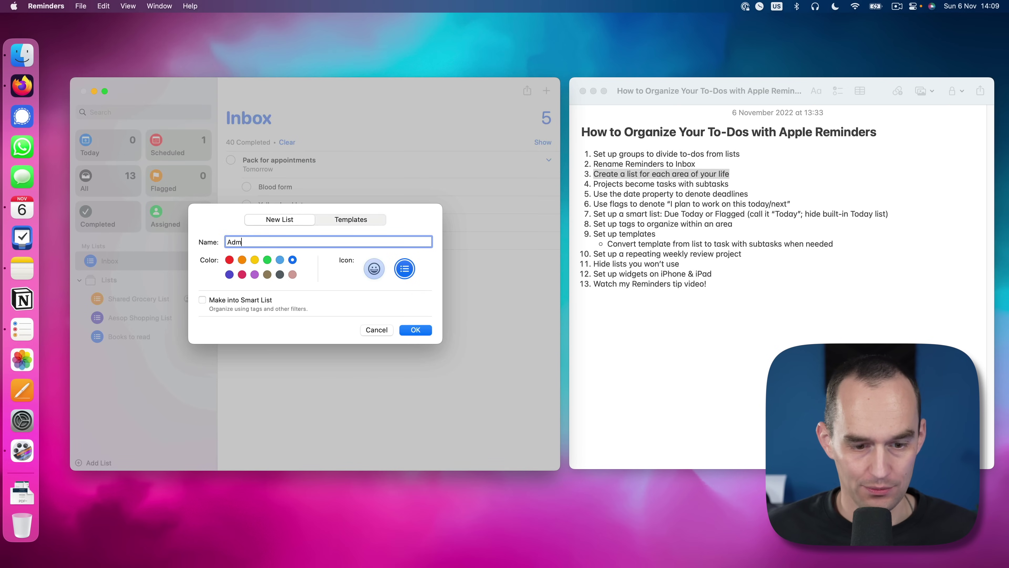
type("in & Finances")
key("Return")
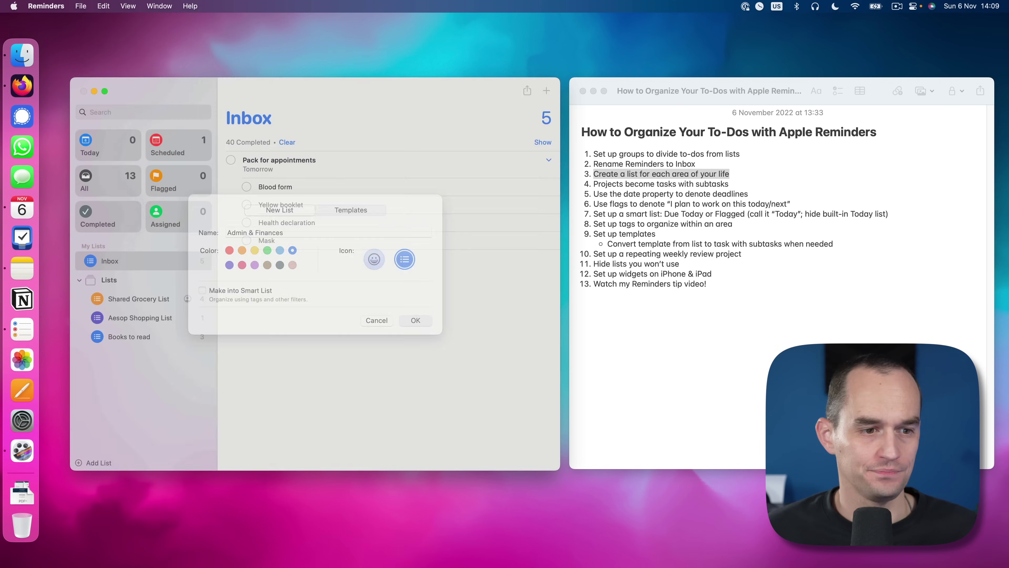
left_click(97, 462)
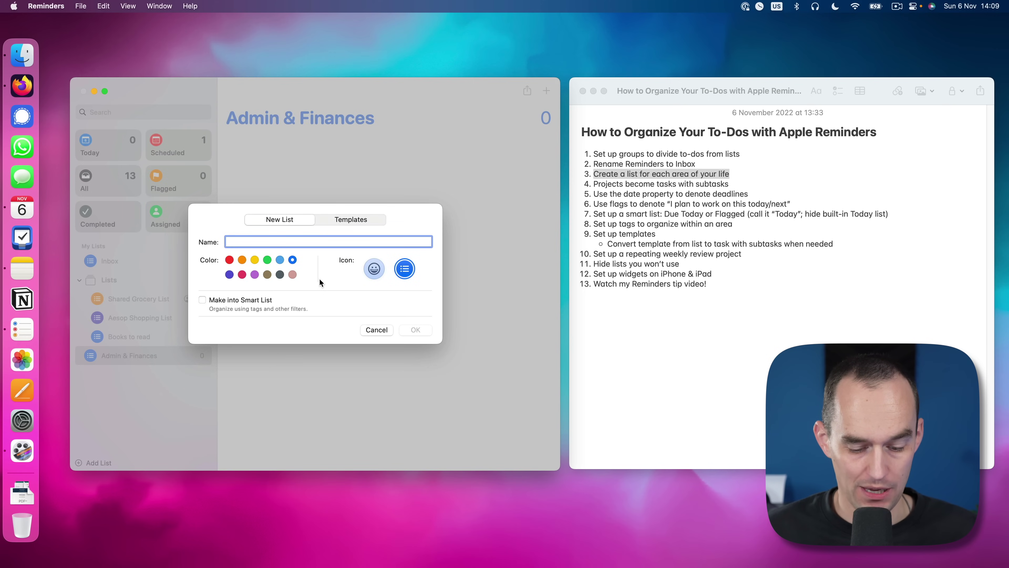
type("Health")
left_click(425, 330)
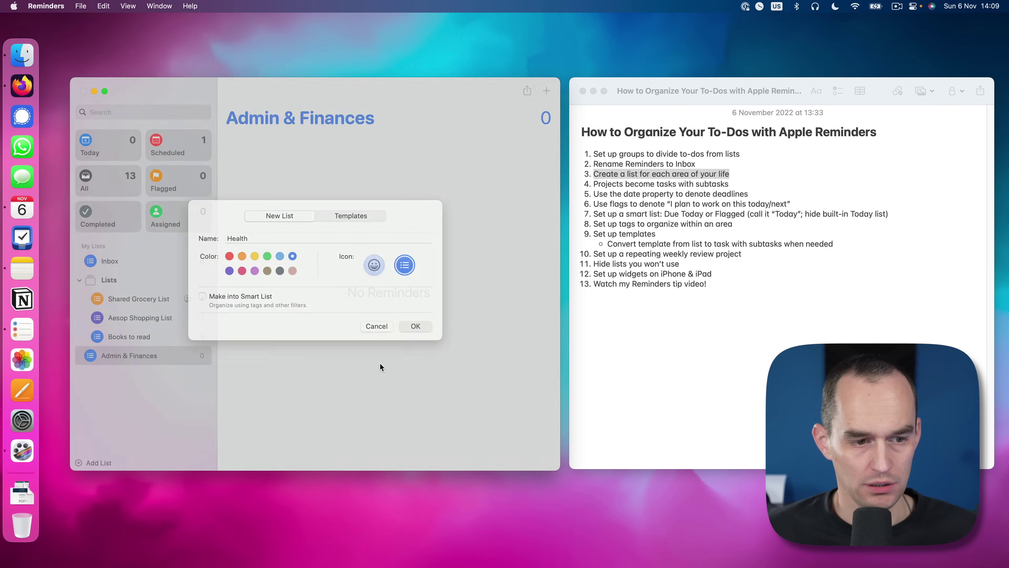
Add lists 'Home', 'Fun & Trips', 'Relationships' and 'Work', moving Fun & Trips beside Admin & Finances
left_click(101, 463)
type("Home")
key("Return")
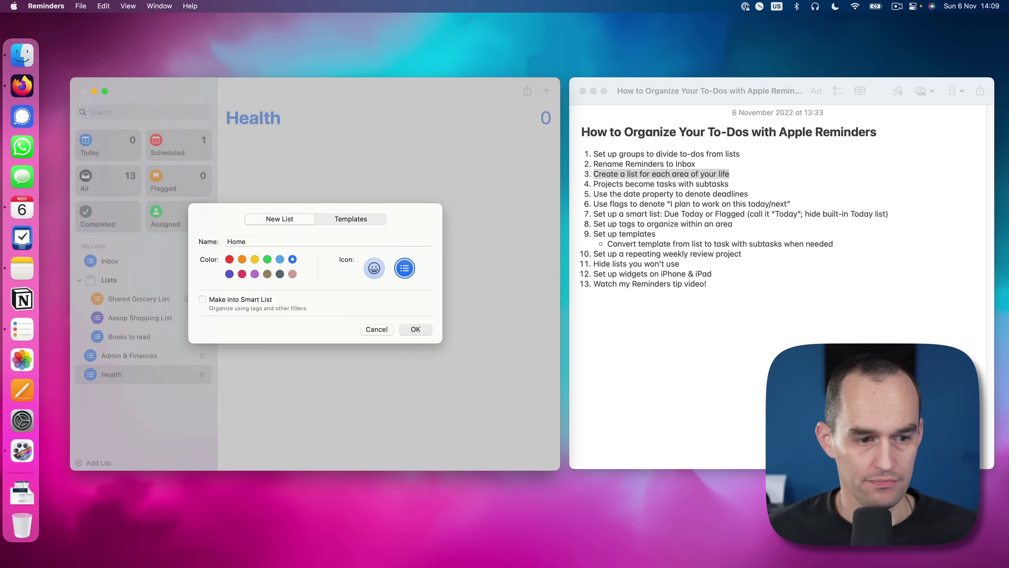
left_click(94, 466)
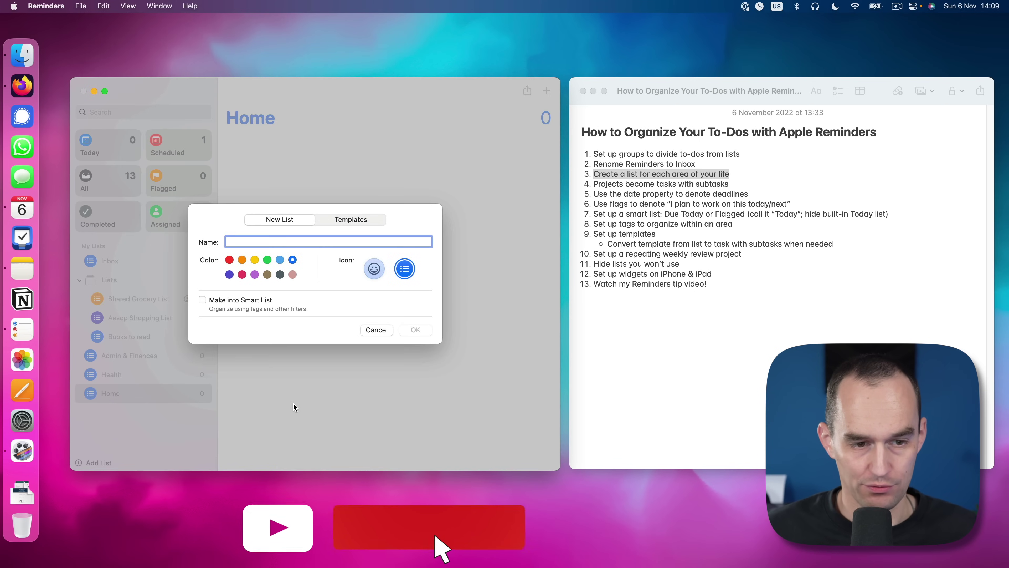
type("Fun & Trips")
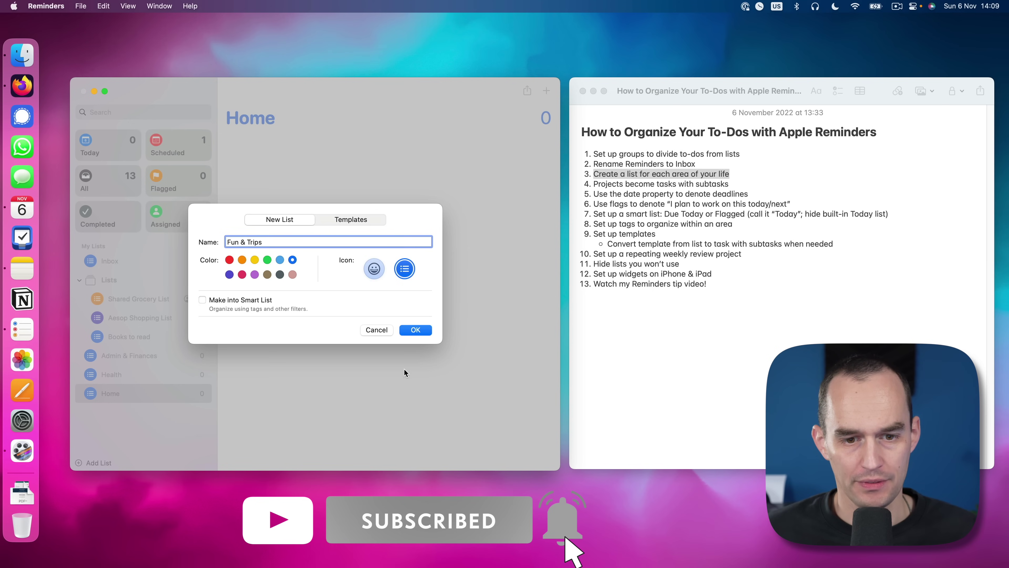
key("Return")
left_click(100, 462)
type("Re")
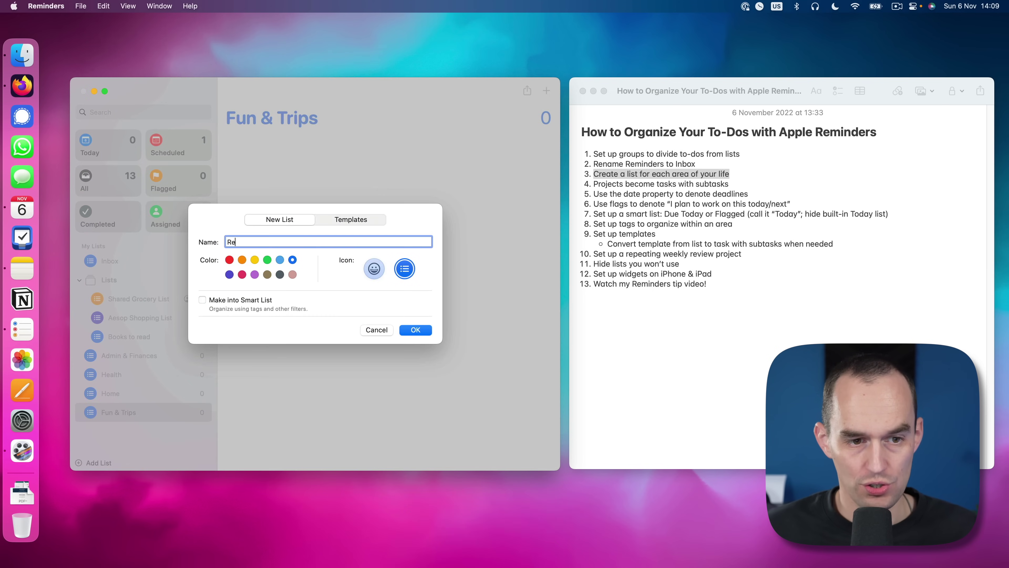
type("lationships")
key("Return")
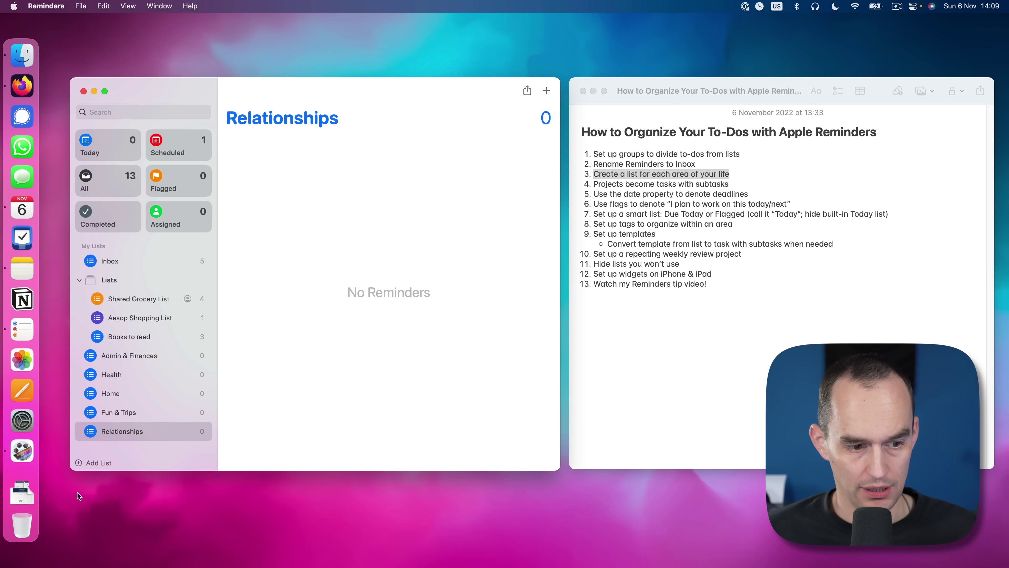
left_click(103, 461)
type("Work")
key("Return")
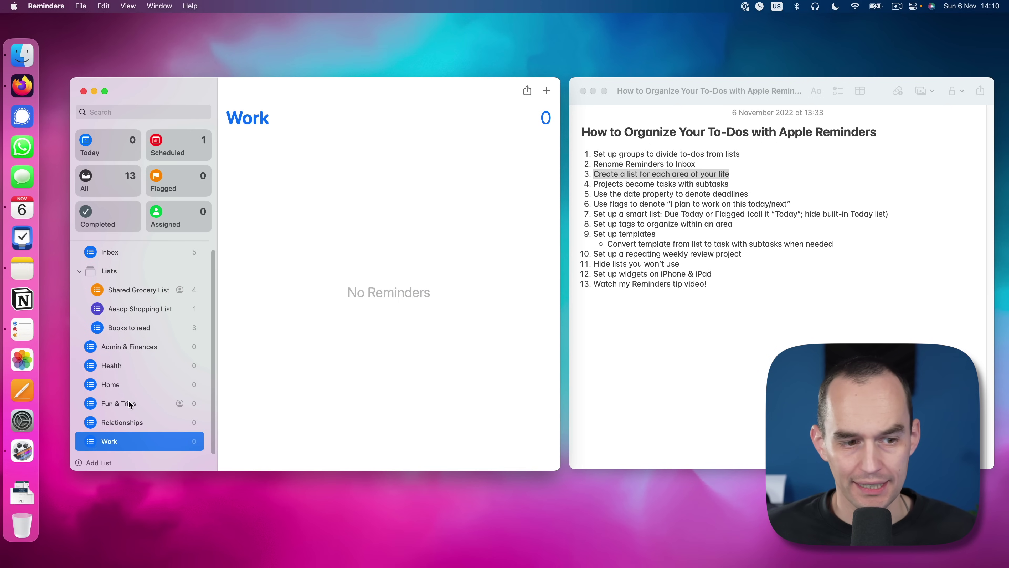
left_click_drag(128, 401, 128, 356)
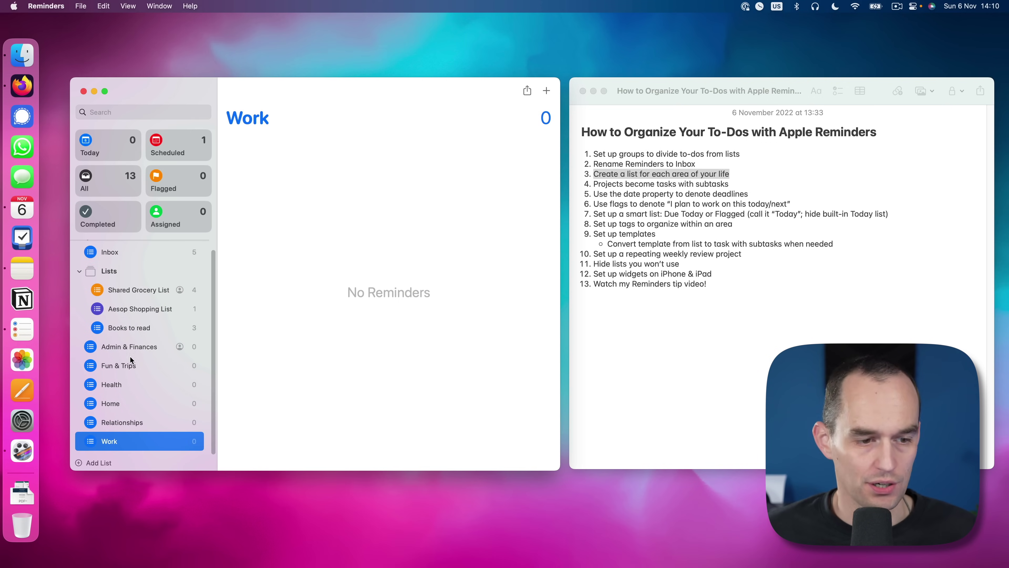
Group Fun & Trips with Admin & Finances as 'To-Dos' and place it above Lists
left_click_drag(126, 366, 131, 352)
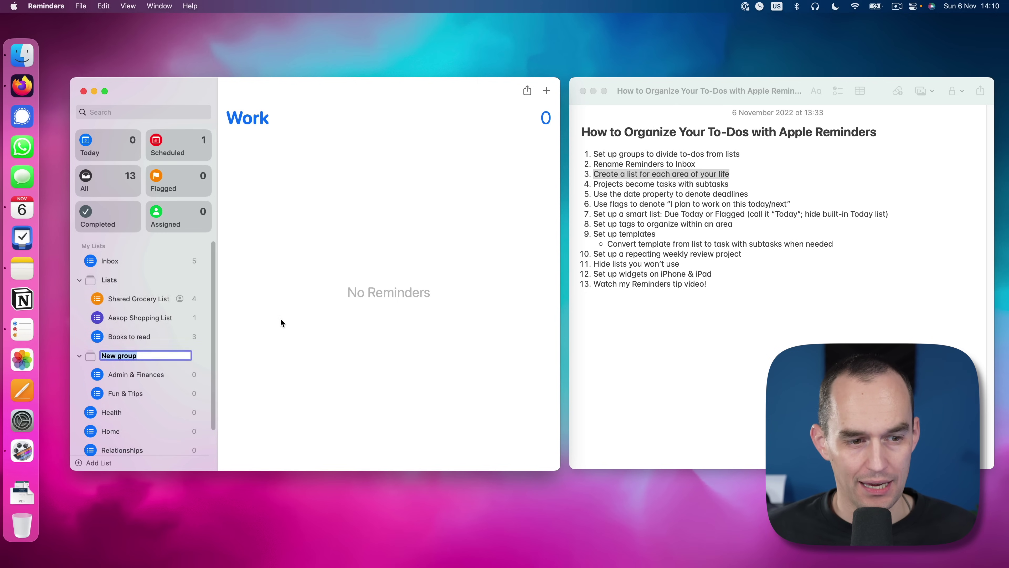
type("To-Dos")
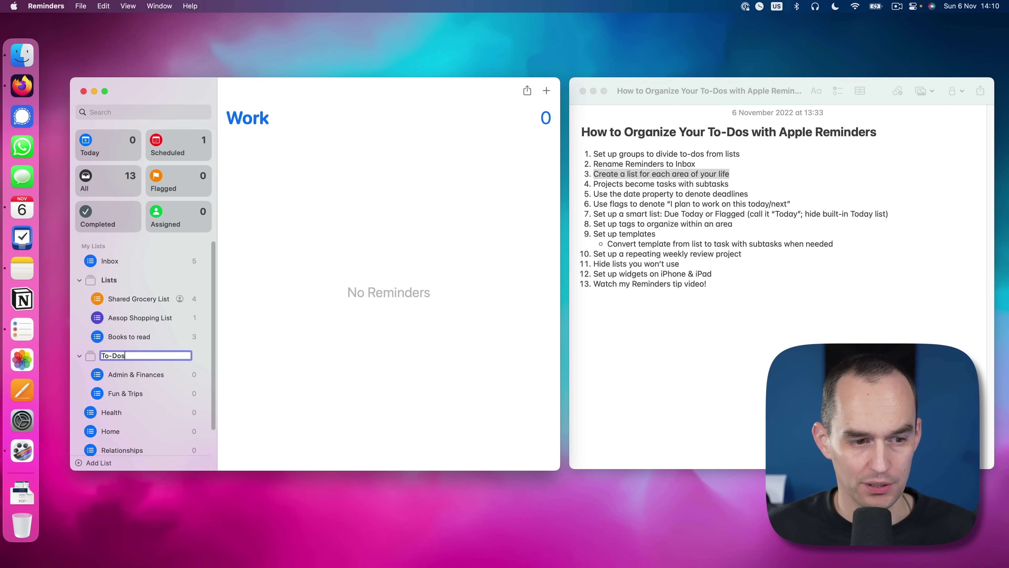
key("Return")
left_click_drag(111, 354, 108, 272)
Move Health, Home, Relationships and Work into the To-Dos group and mark step 4 in the note
scroll(119, 358, "down", 1)
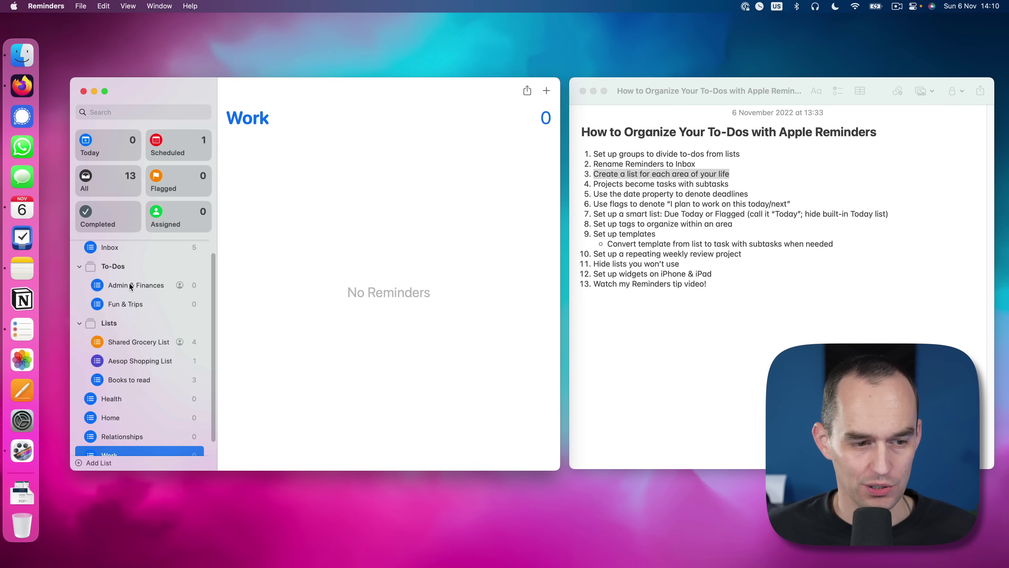
left_click_drag(111, 398, 131, 314)
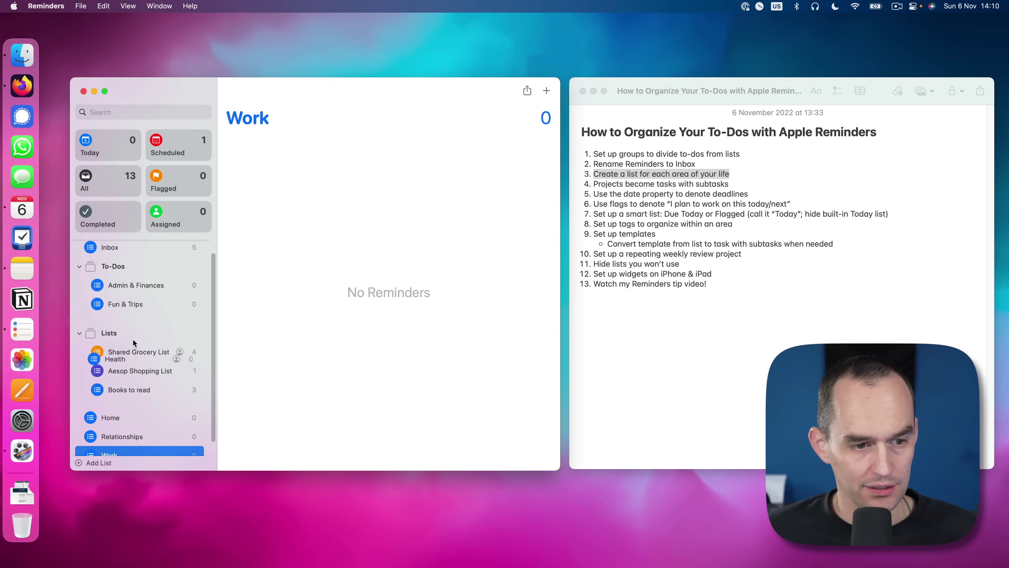
left_click_drag(107, 417, 149, 335)
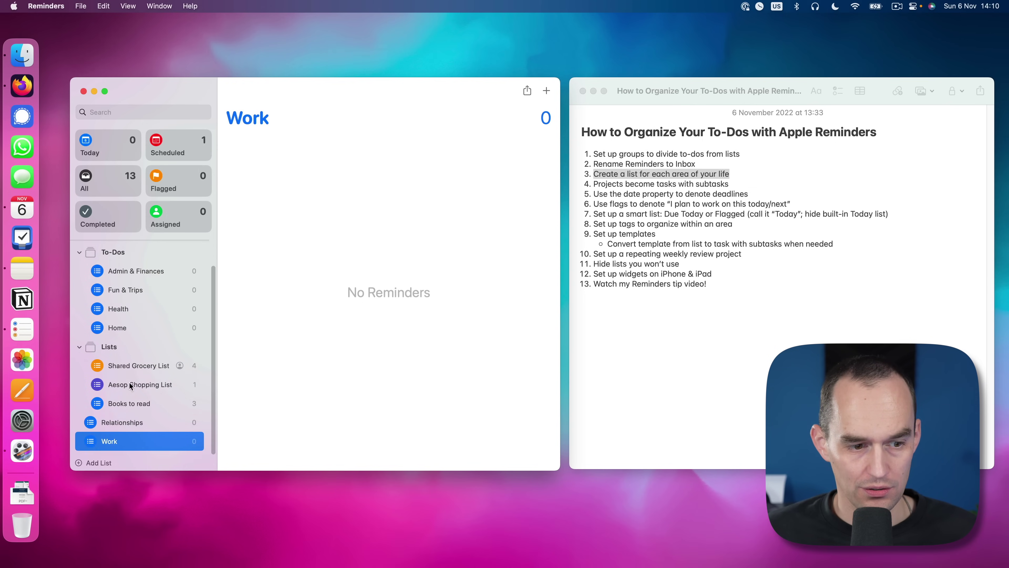
left_click_drag(119, 422, 129, 344)
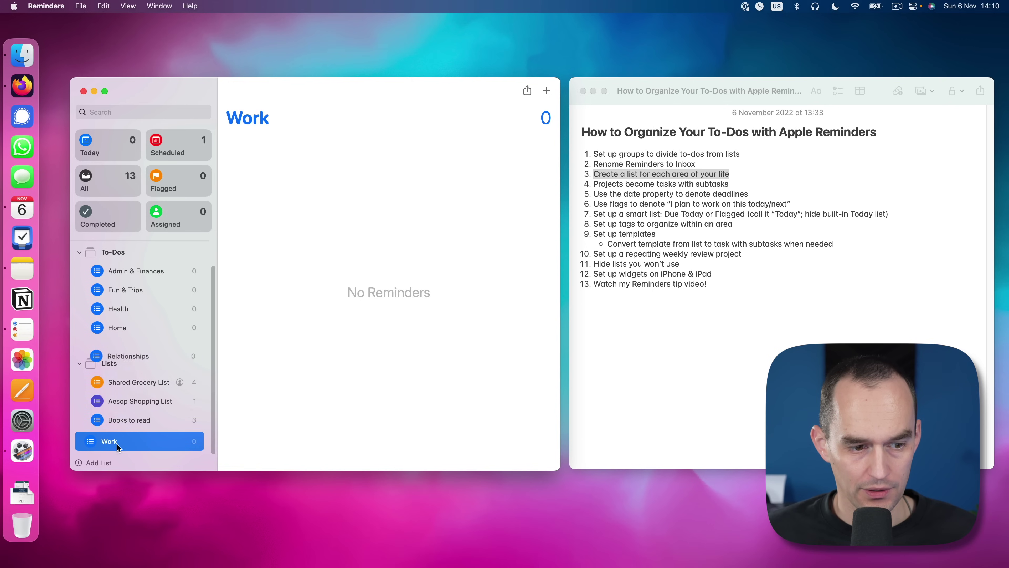
left_click_drag(115, 443, 133, 358)
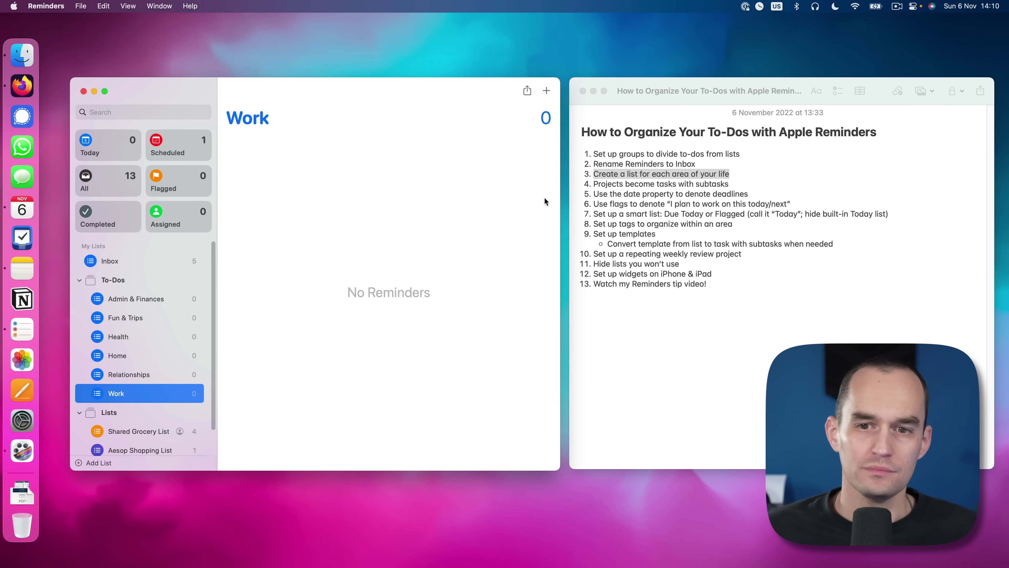
left_click(735, 186)
Add 'Create Reminders to-do app organization video' to Work and indent the next row as a subtask
left_click_drag(731, 184, 591, 186)
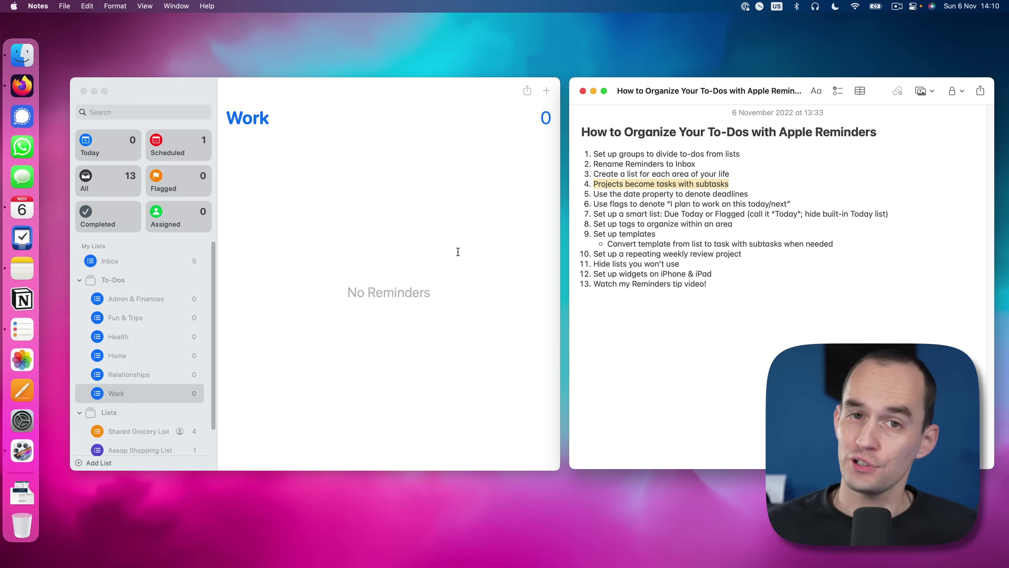
left_click(414, 253)
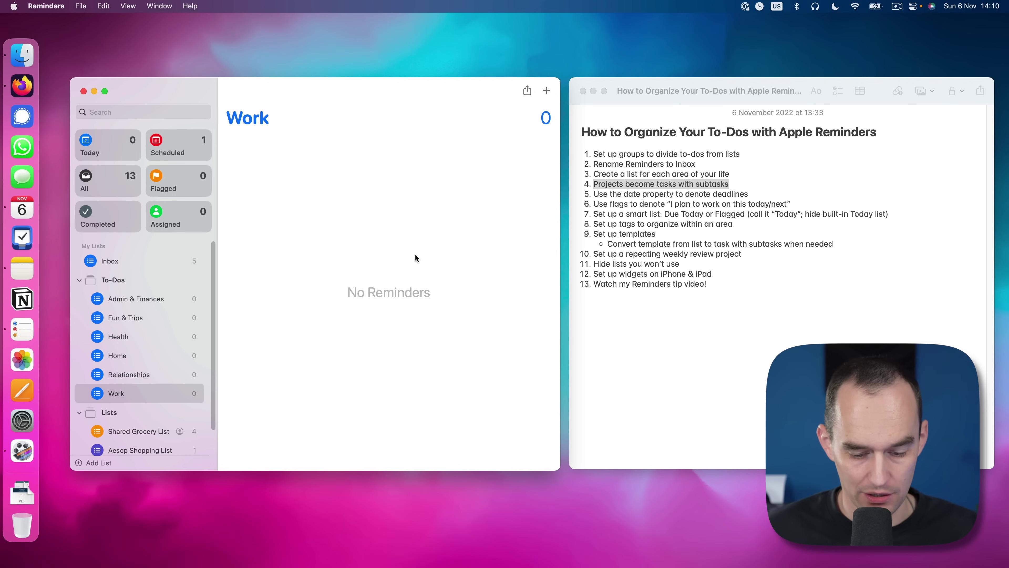
left_click(414, 254)
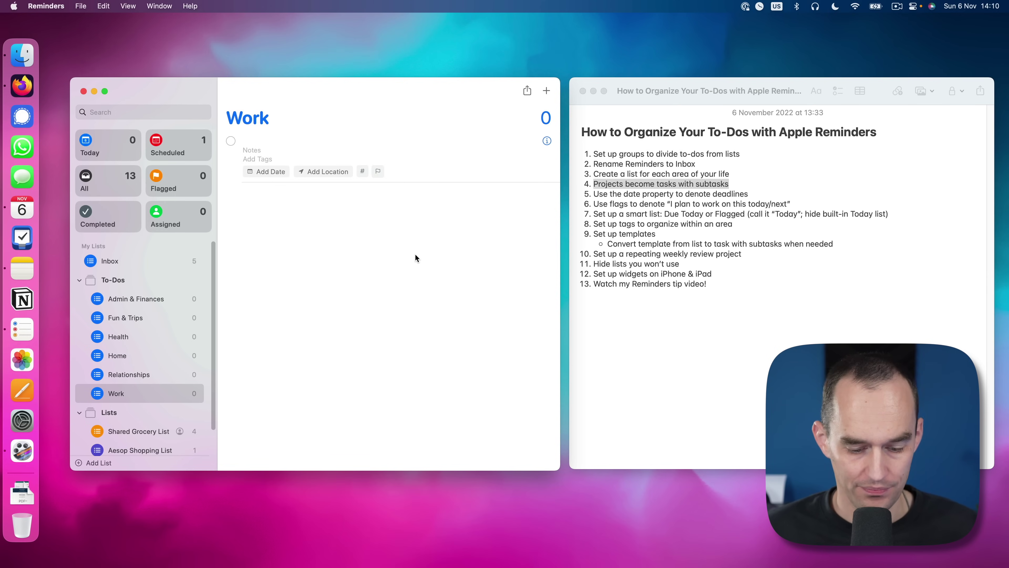
type("Create ")
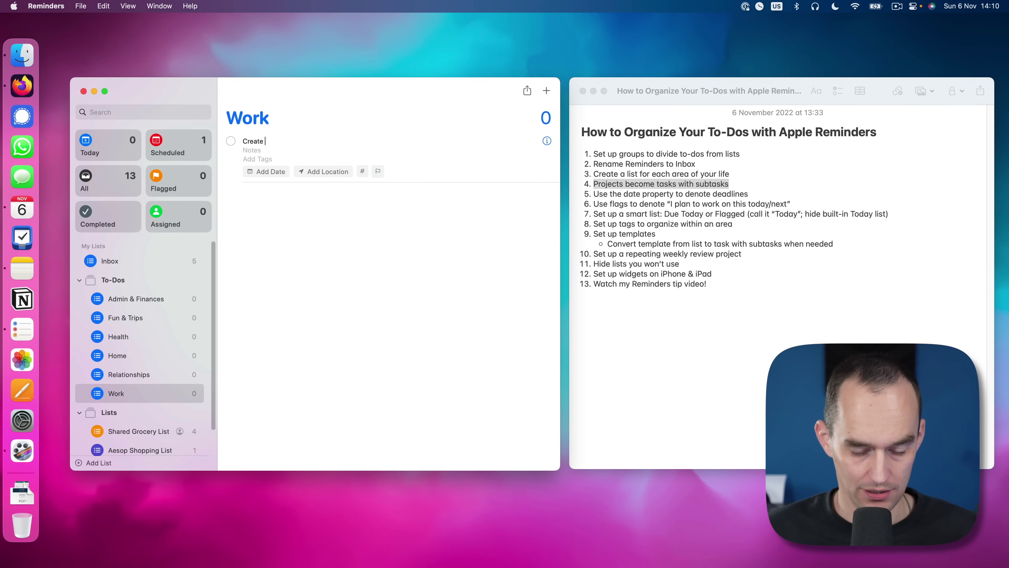
type("Rem")
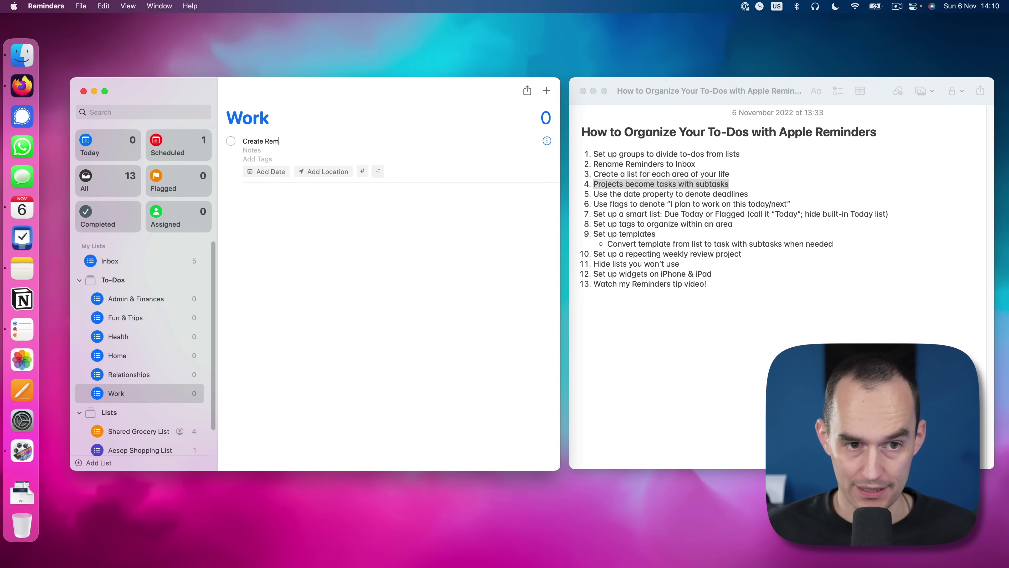
type("inders to-do app ")
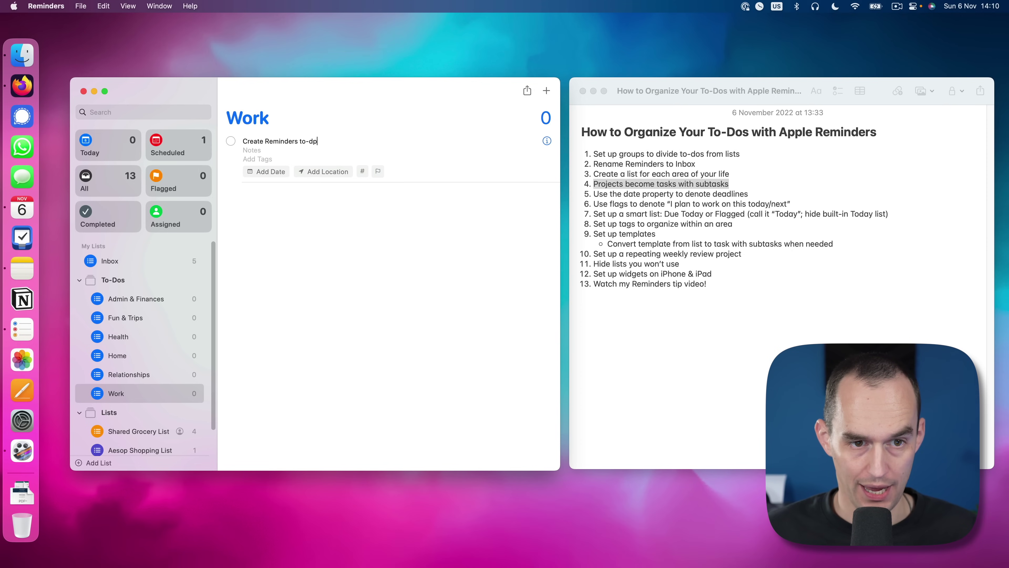
type("organization video")
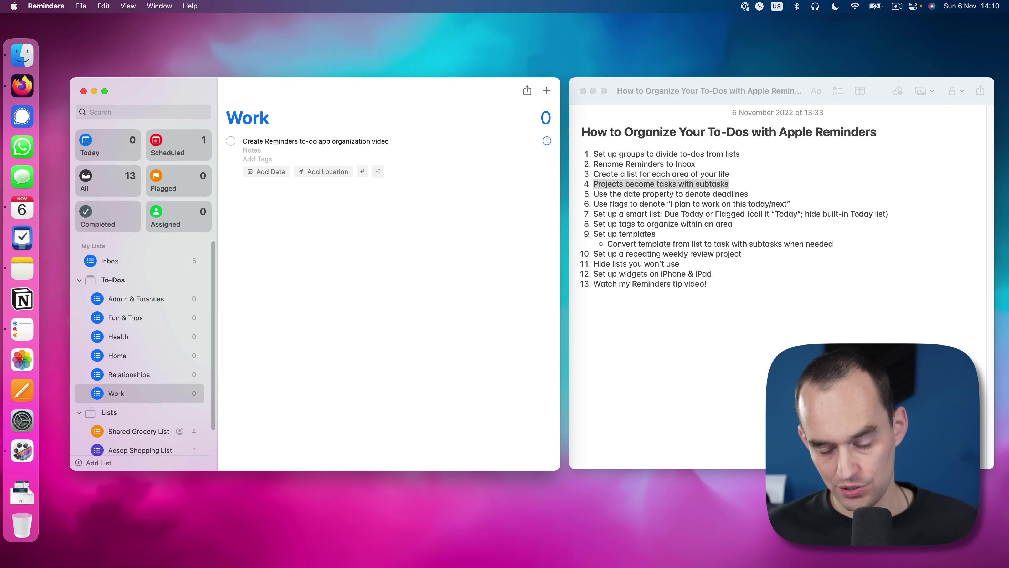
key("Return")
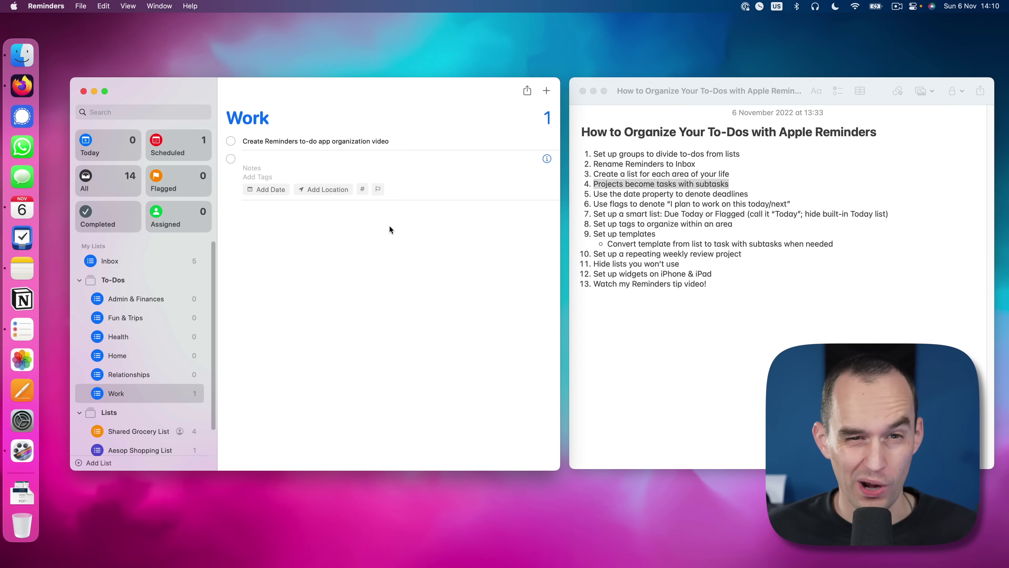
key("super+bracketright")
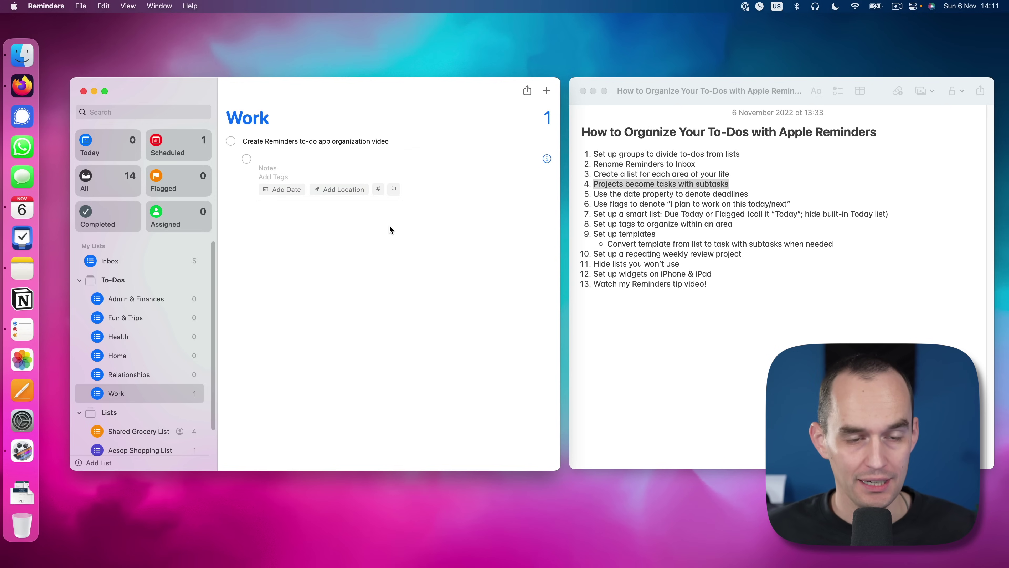
Add subtasks 'Write up outline of video', 'Record' and 'Edit video' in that order
type("Write")
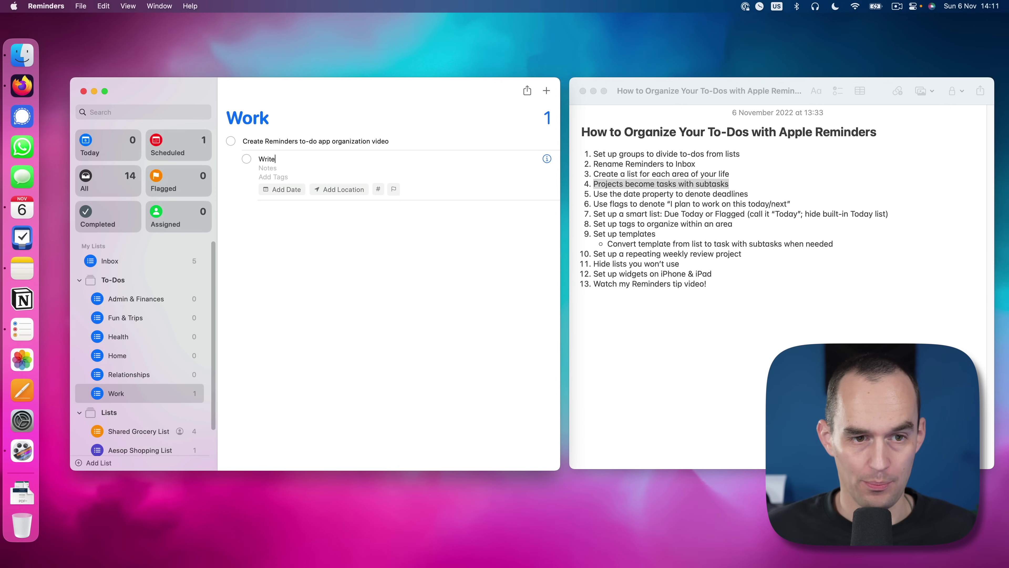
type(" up outline of video")
key("Return")
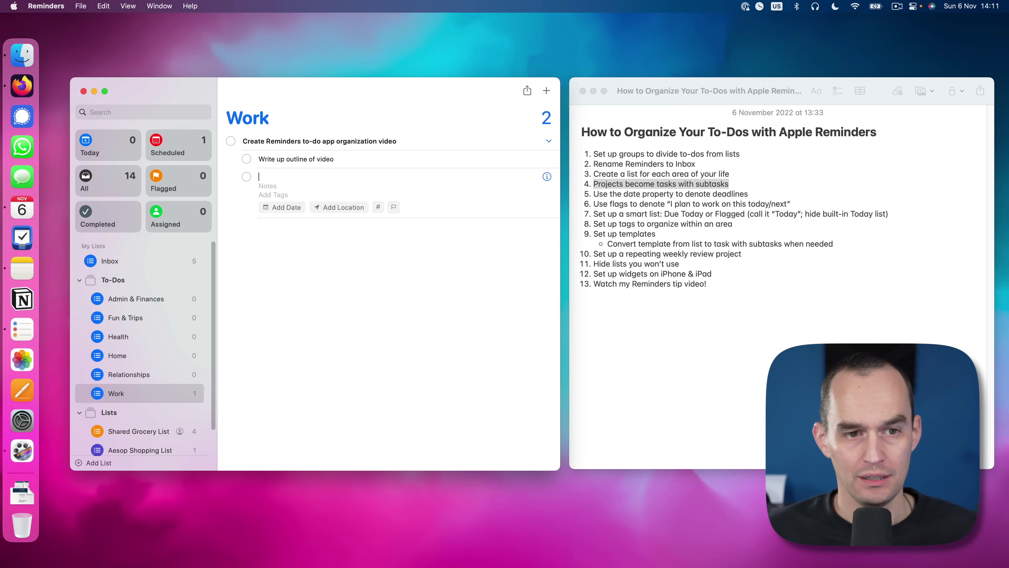
type("Edit video")
key("Return")
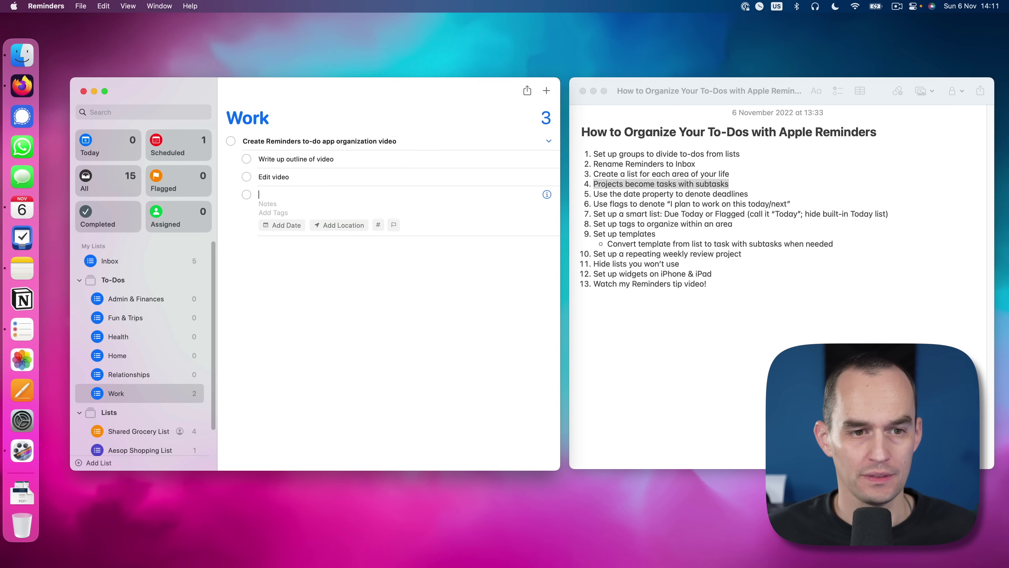
key("Up")
key("Up")
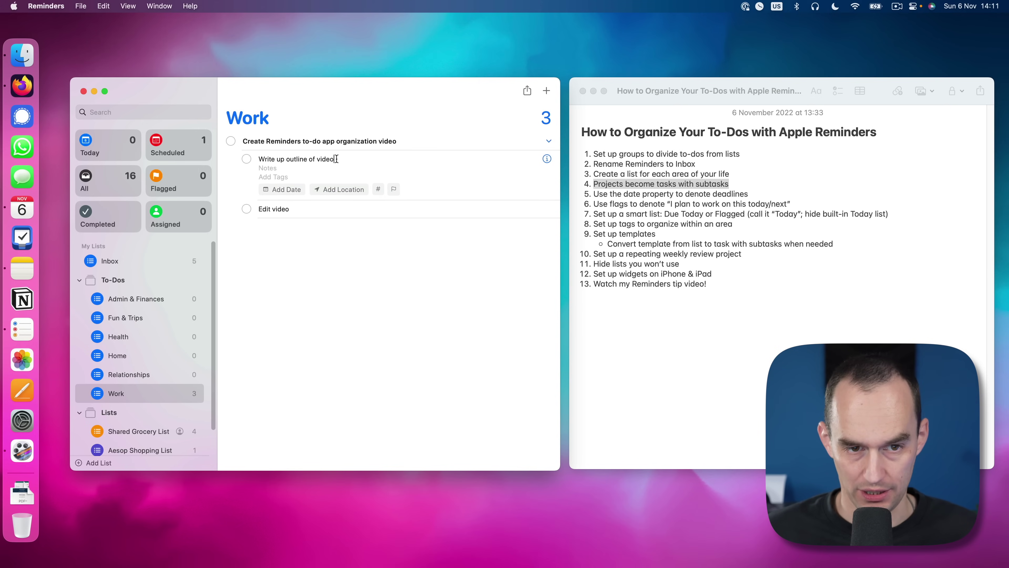
key("Return")
type("Record")
left_click(292, 218)
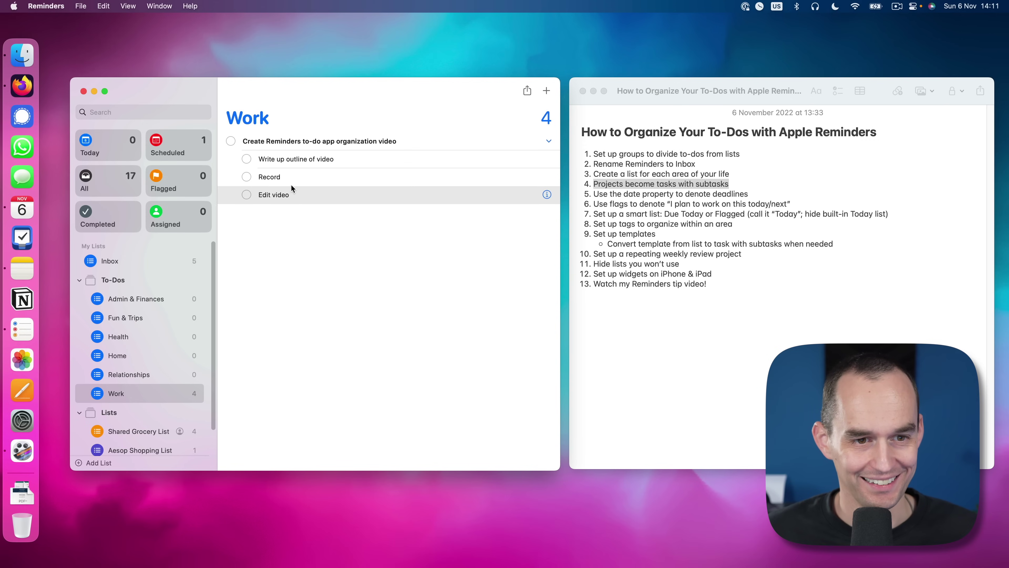
Add subtasks 'Upload video to YouTube', 'Publish video' and 'Share video on social media', then collapse them
key("Return")
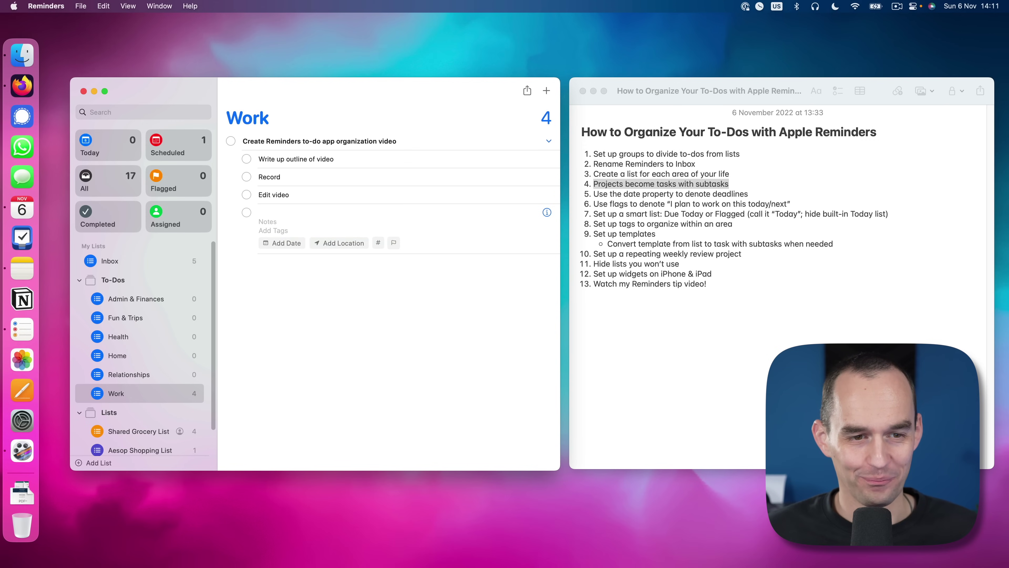
type("P")
key("BackSpace")
type("Upload vi")
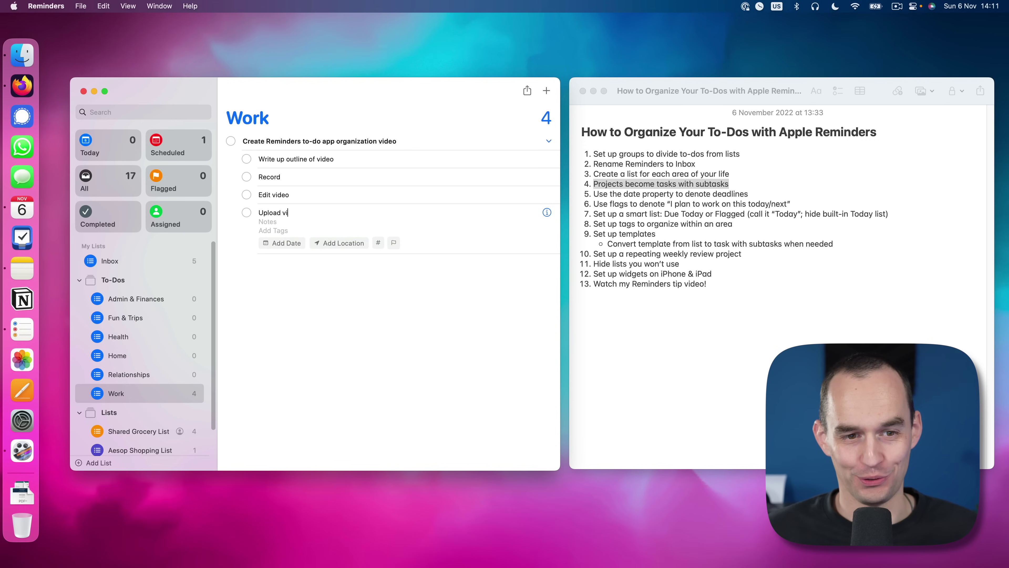
type("deo to YouTube")
key("Return")
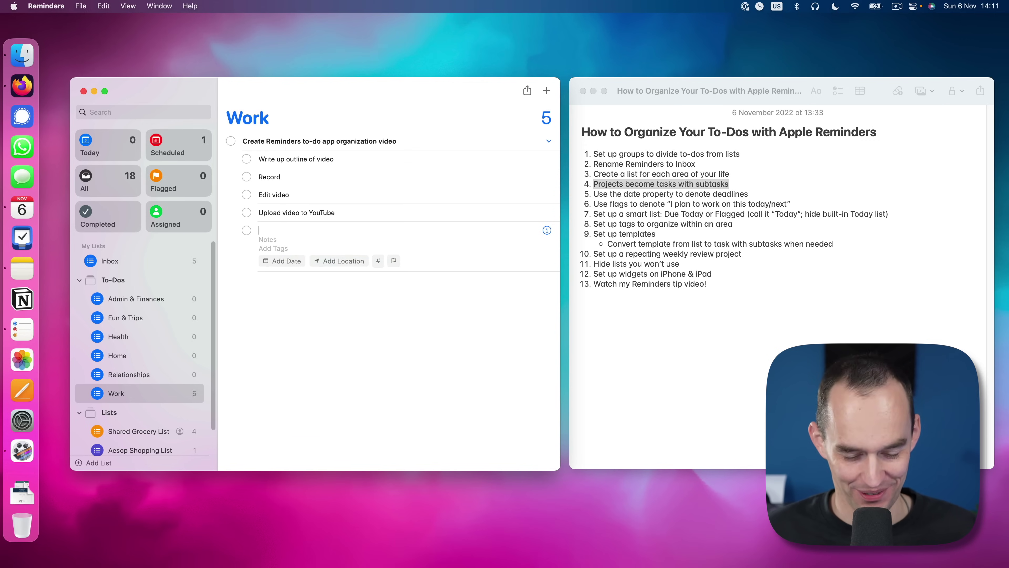
type("Publish video")
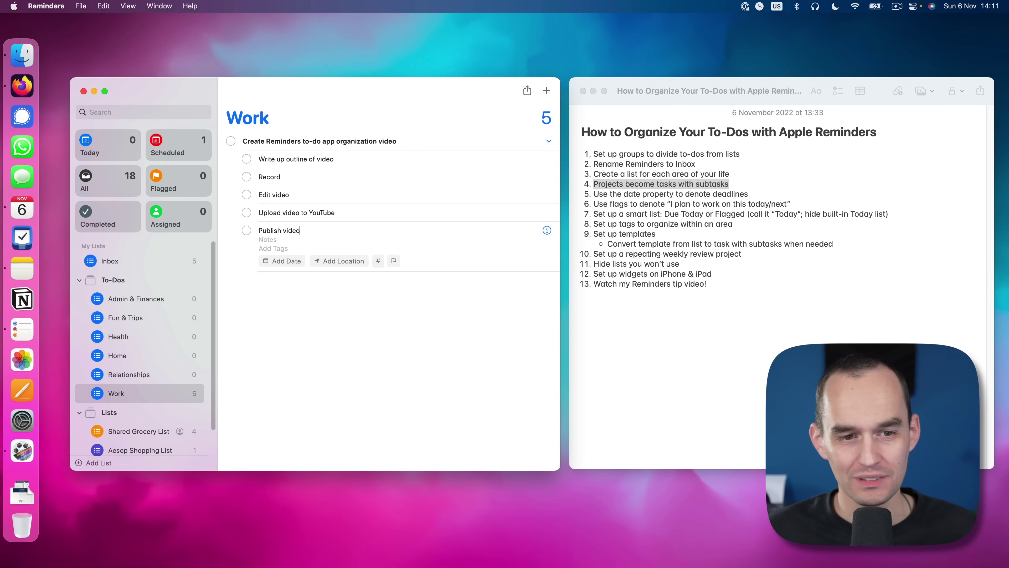
key("Return")
type("Share ")
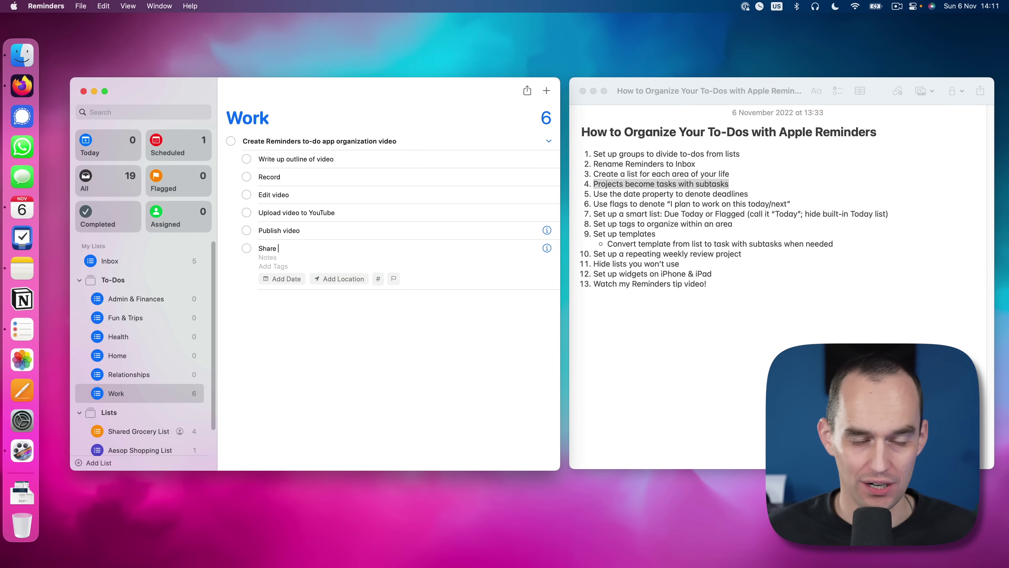
type("video on social media")
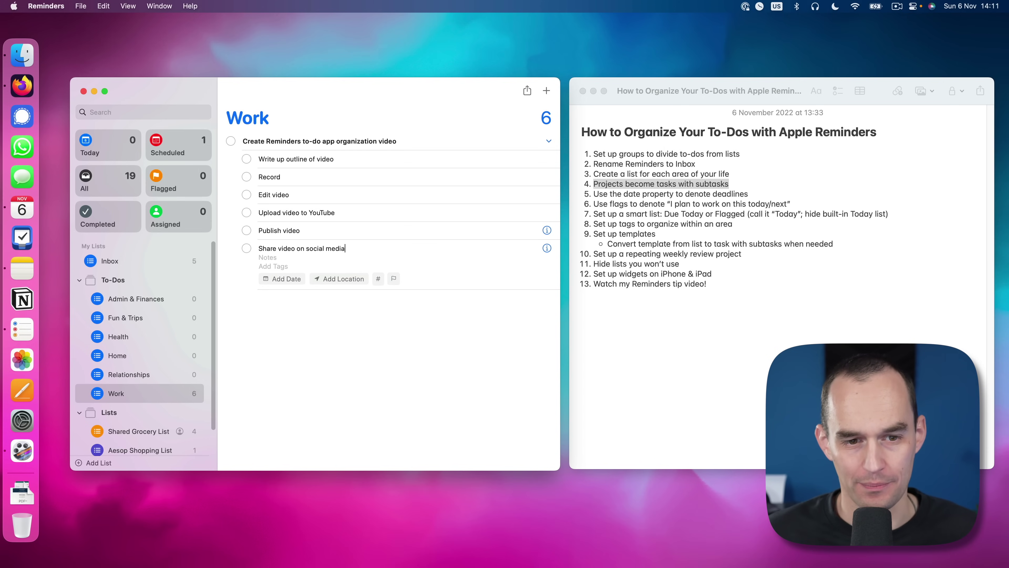
left_click(367, 311)
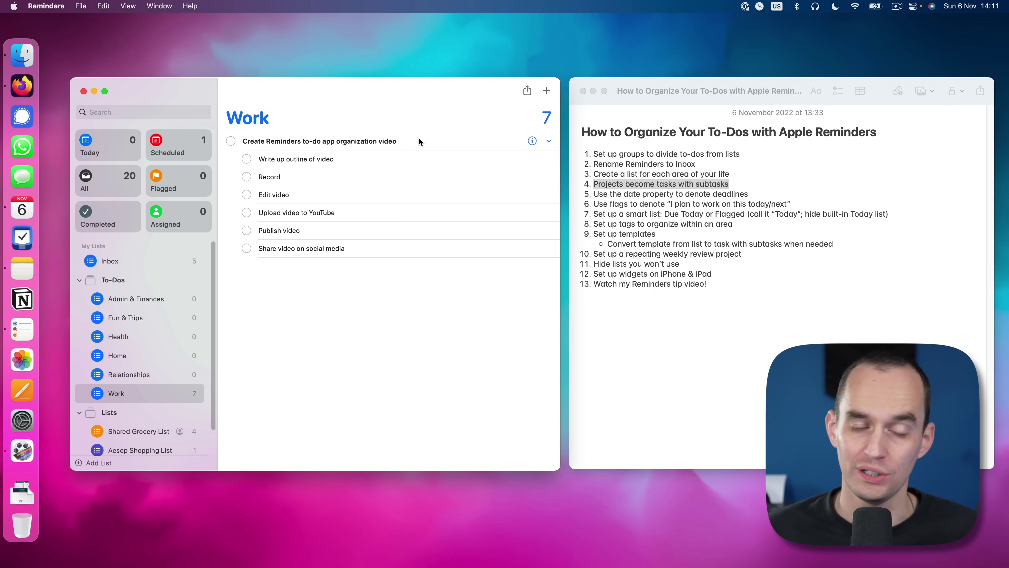
left_click(548, 142)
Expand the video project's subtasks and review the outline subtask
left_click(550, 141)
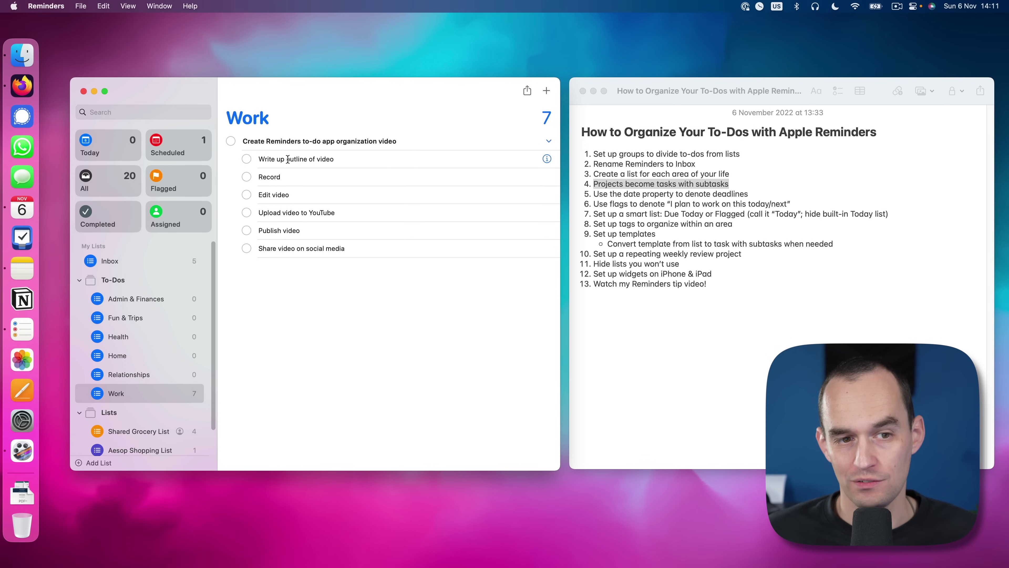
left_click(267, 159)
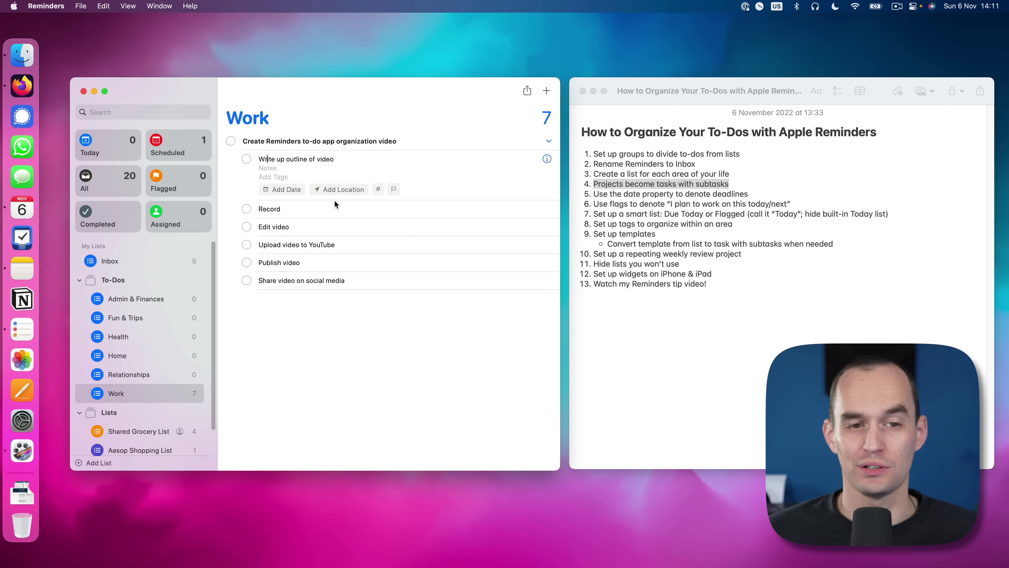
left_click(413, 329)
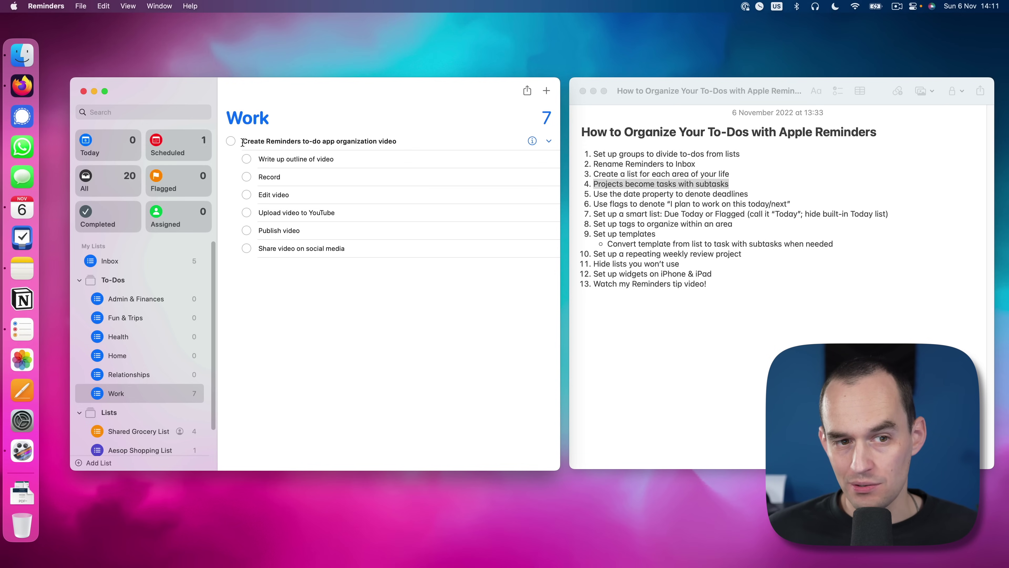
left_click_drag(241, 142, 316, 146)
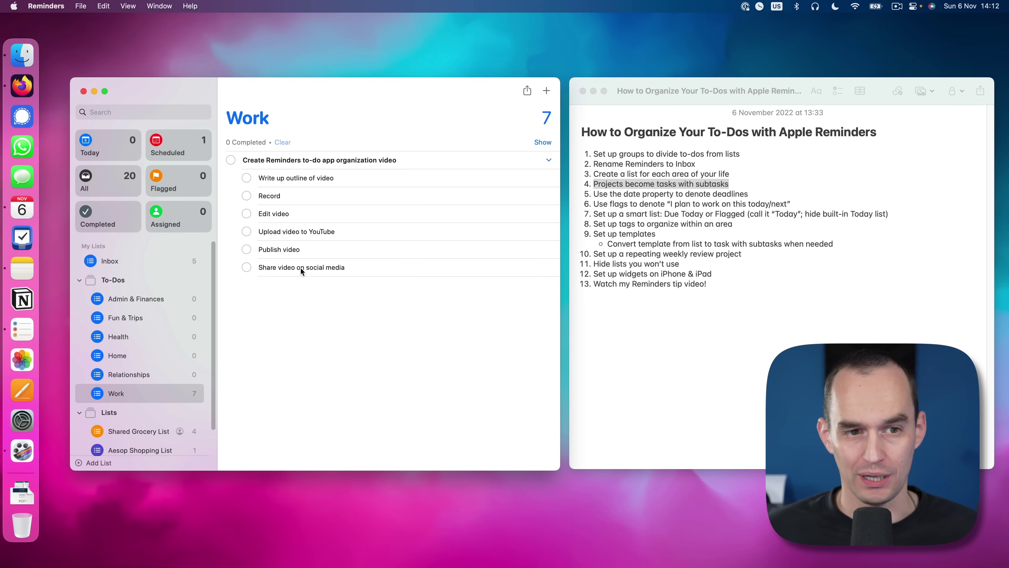
Add a standalone 'Update YouTube channel picture' reminder below the video project in Work
left_click(301, 284)
key("Escape")
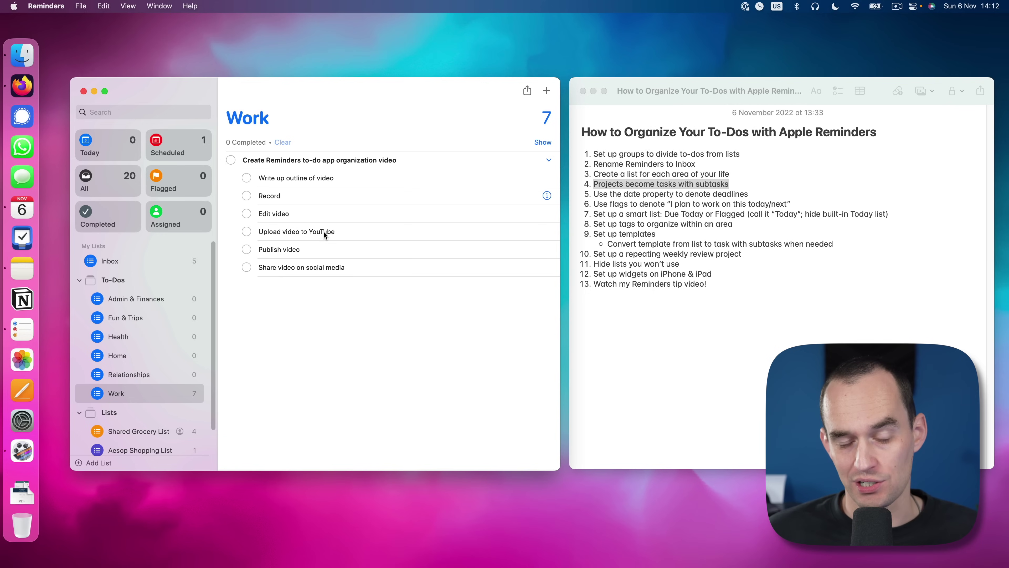
left_click(295, 315)
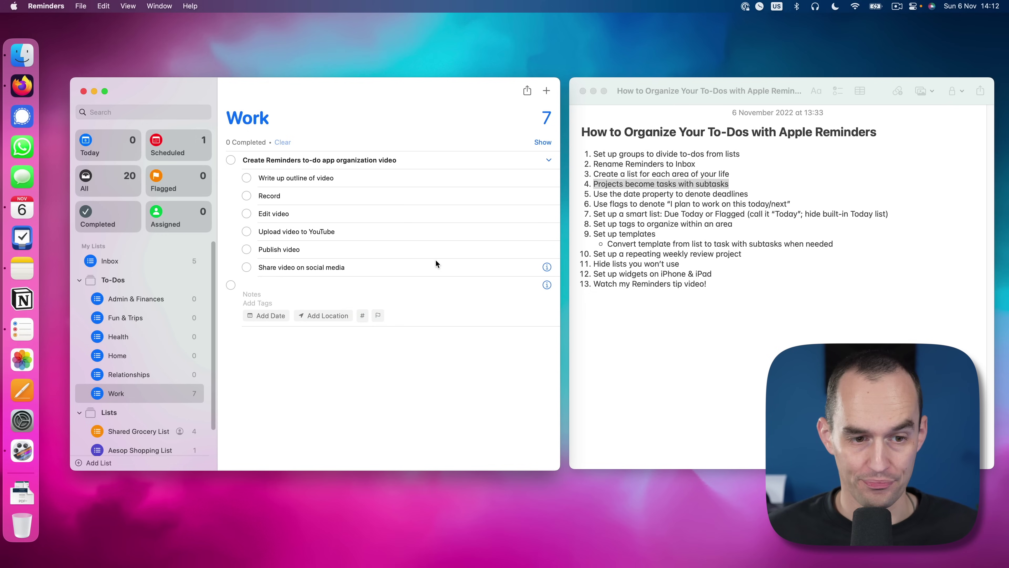
type("Update YouTube cha")
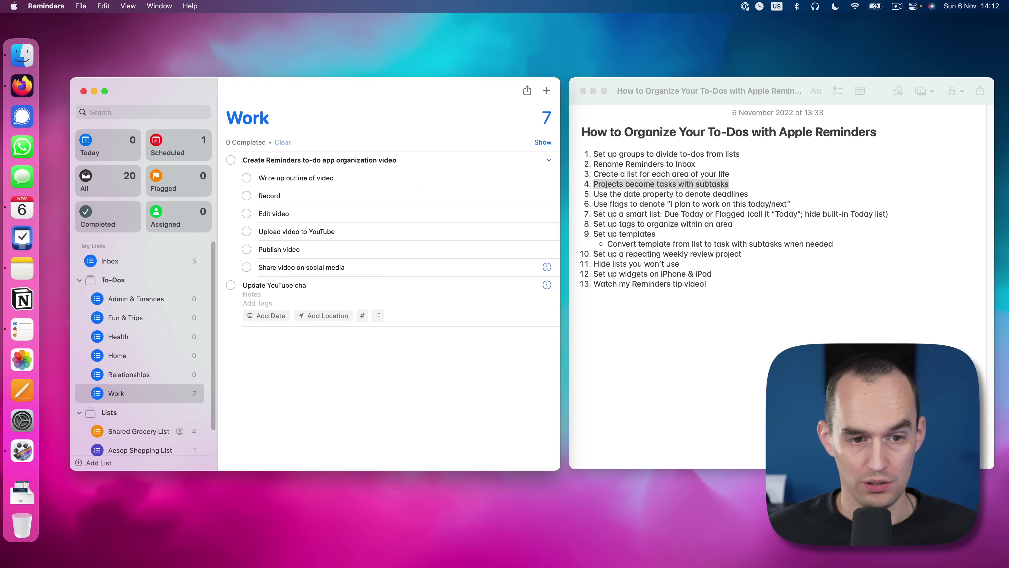
type("nnel picture")
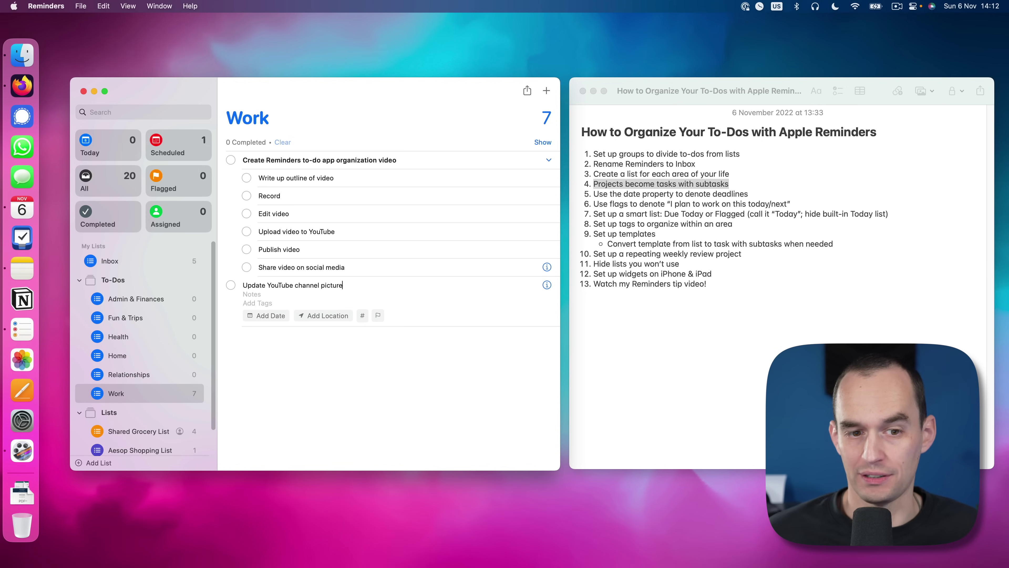
left_click(417, 334)
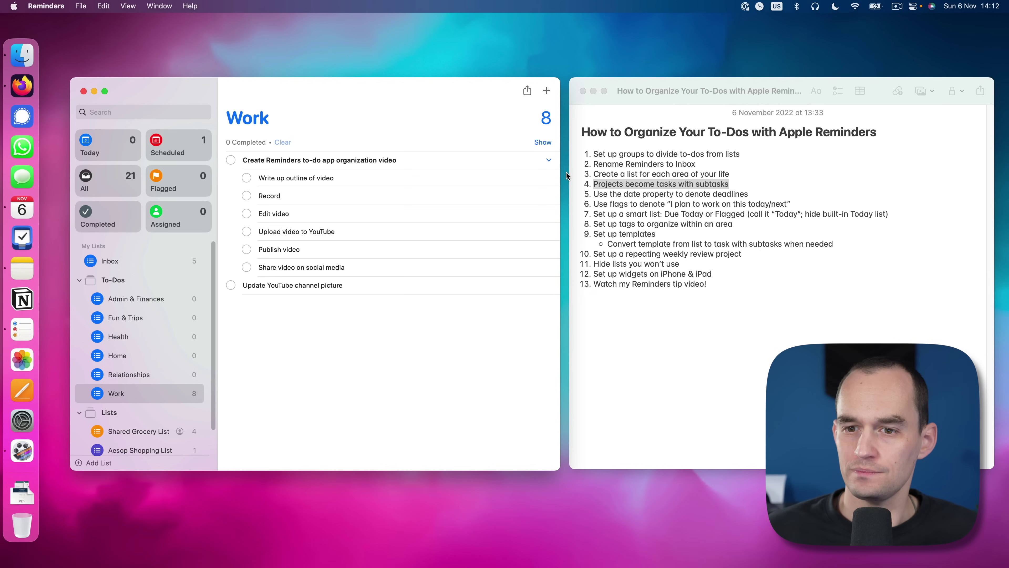
left_click(663, 196)
Highlight step 5 about deadline dates in the note, then open the channel-picture reminder for editing
left_click_drag(757, 193, 593, 193)
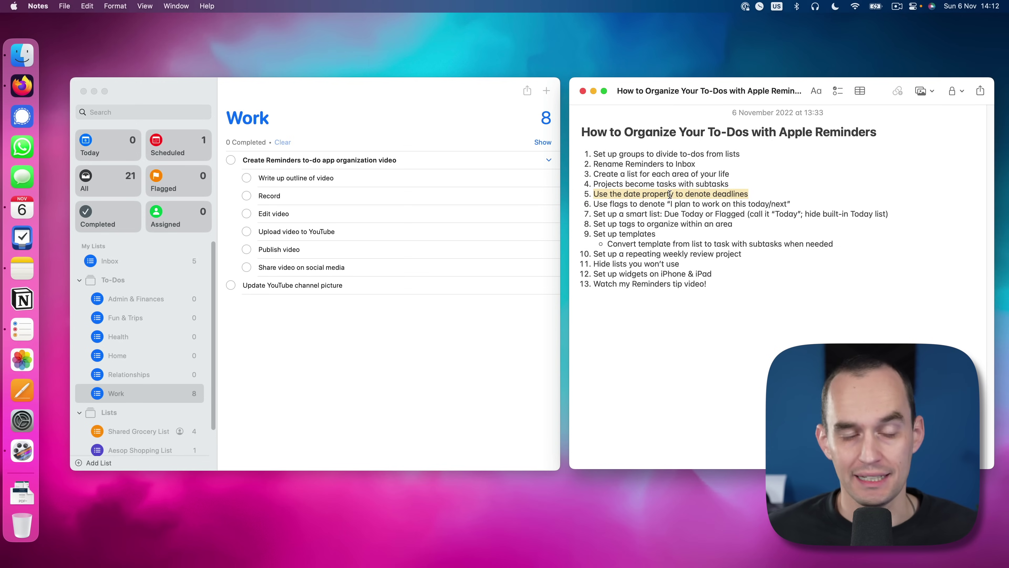
left_click(398, 360)
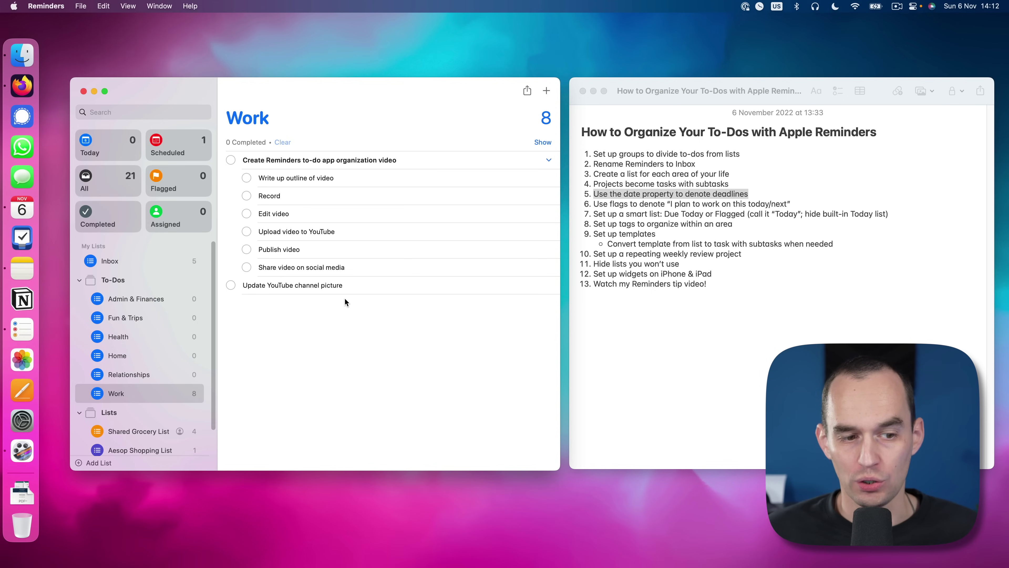
left_click(289, 286)
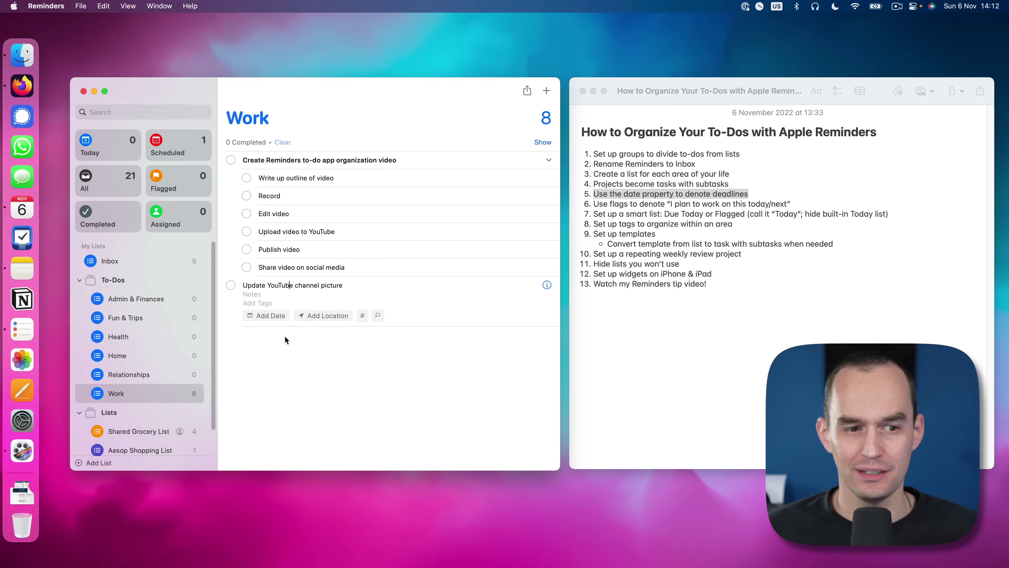
Add a reminder to buy a birthday present to the Relationships list
left_click(148, 373)
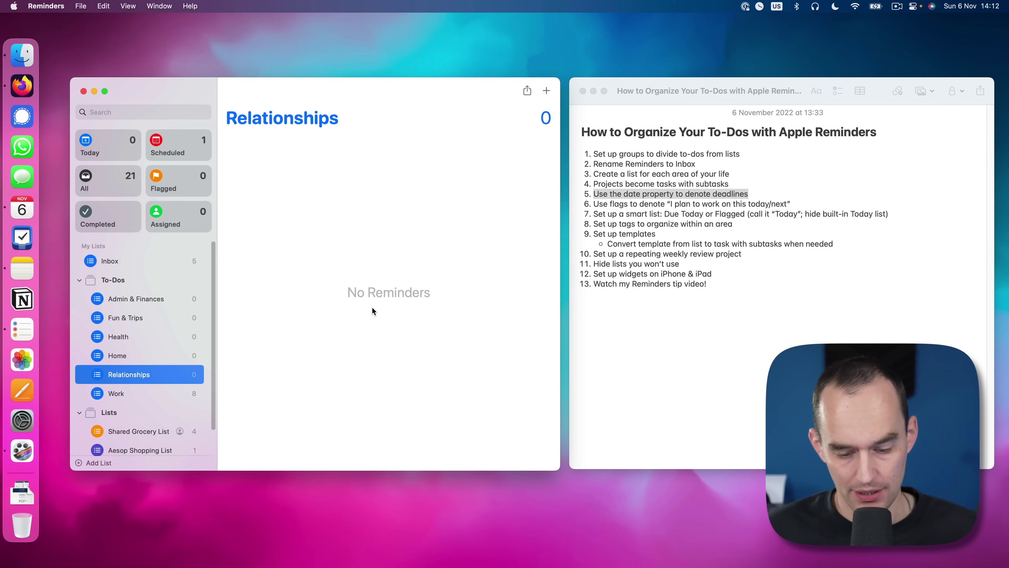
type("Buy a pre")
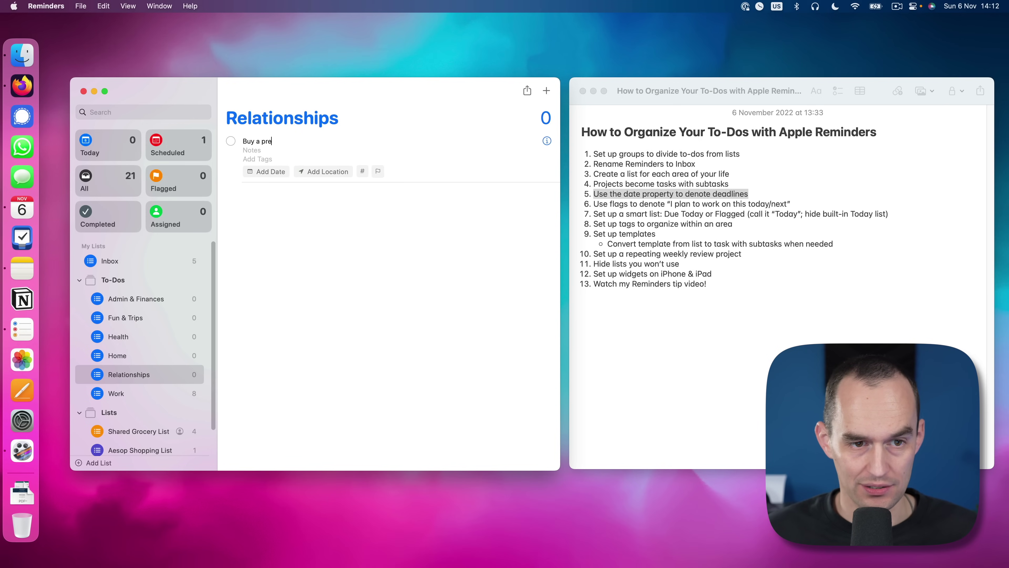
type("sent for")
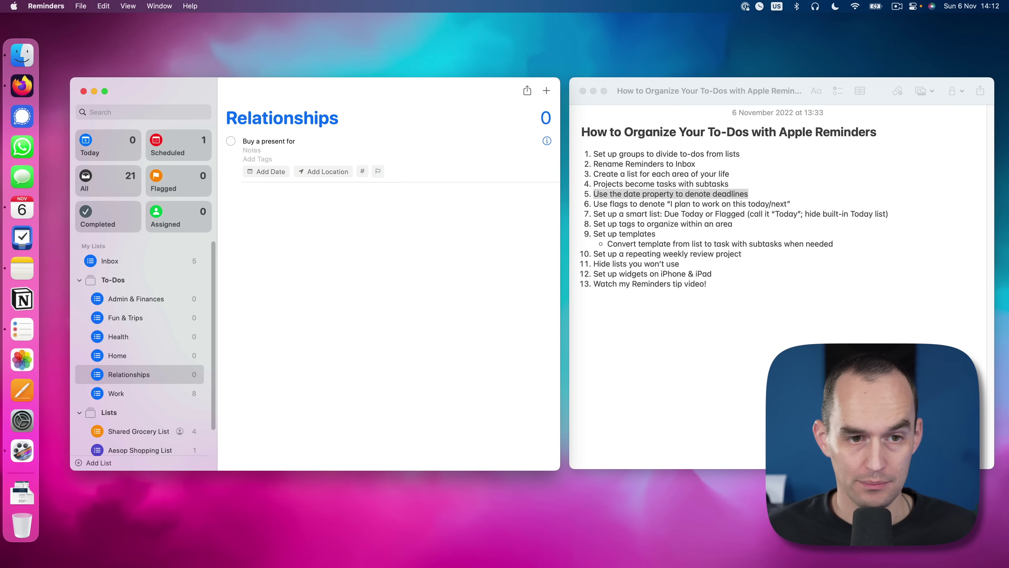
type(" Martha's birthday")
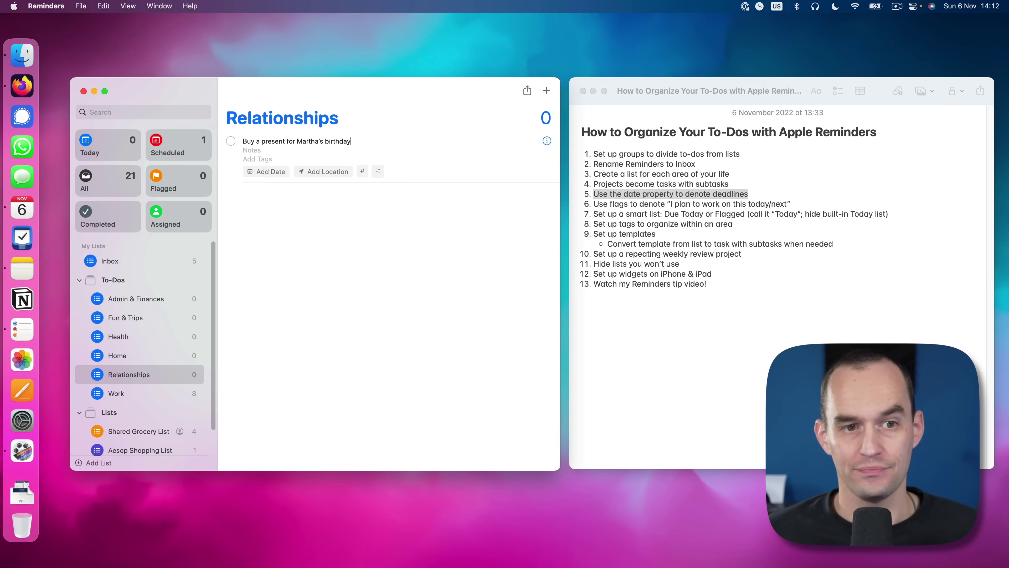
left_click(372, 310)
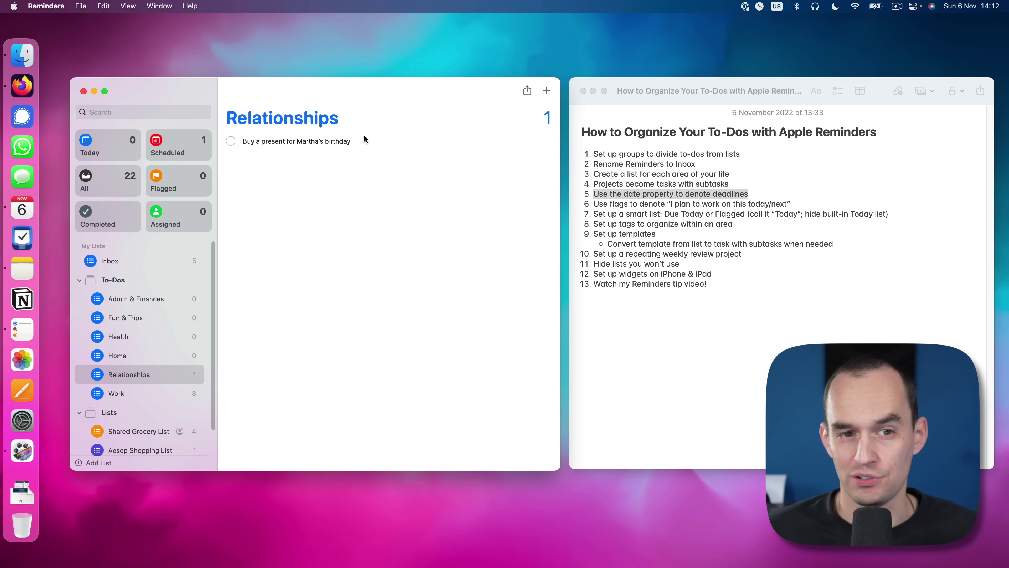
Give the birthday reminder a due date of 11/11/2022 and show its full details
left_click(346, 144)
left_click(266, 171)
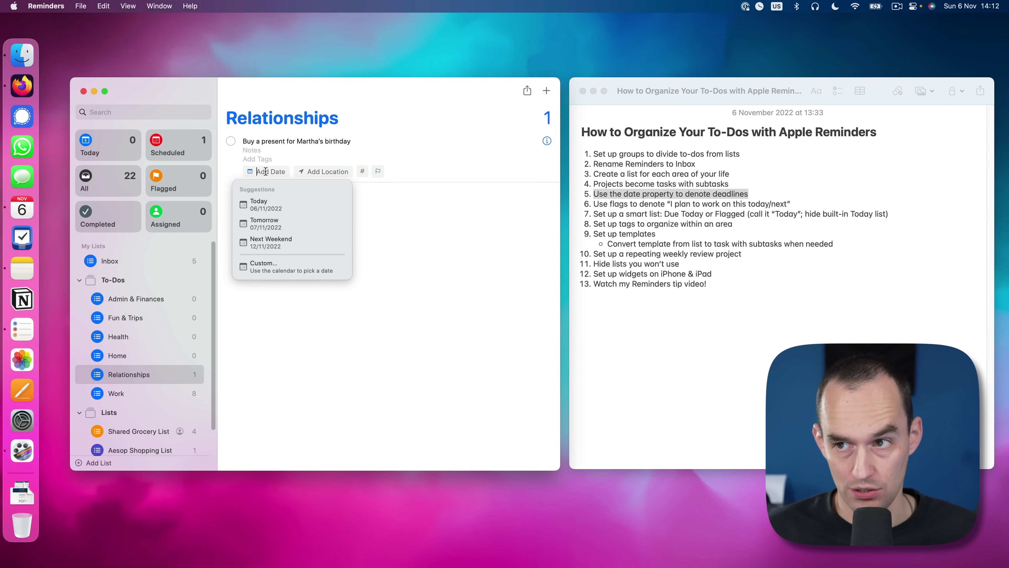
type("nov 11")
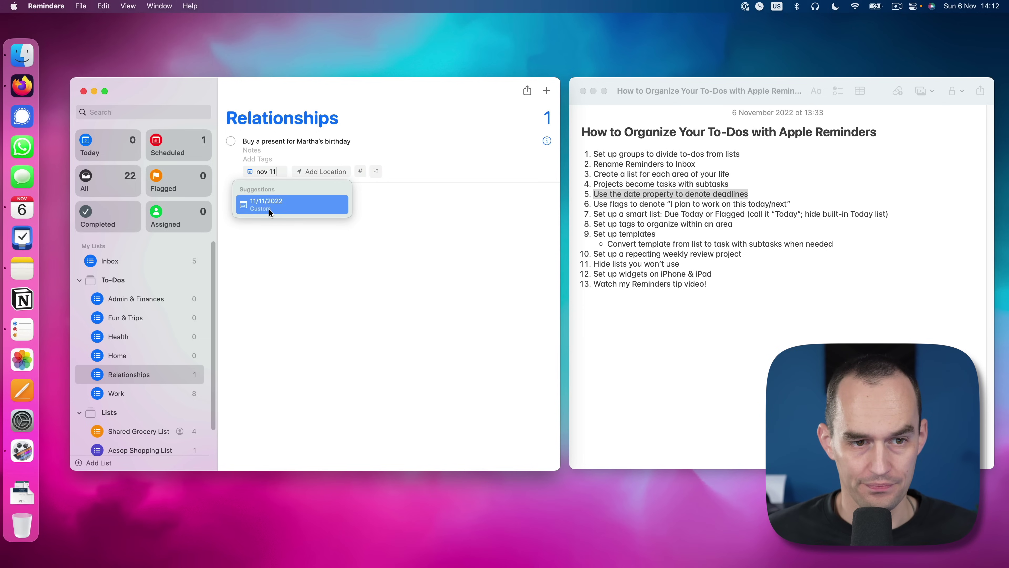
left_click(292, 202)
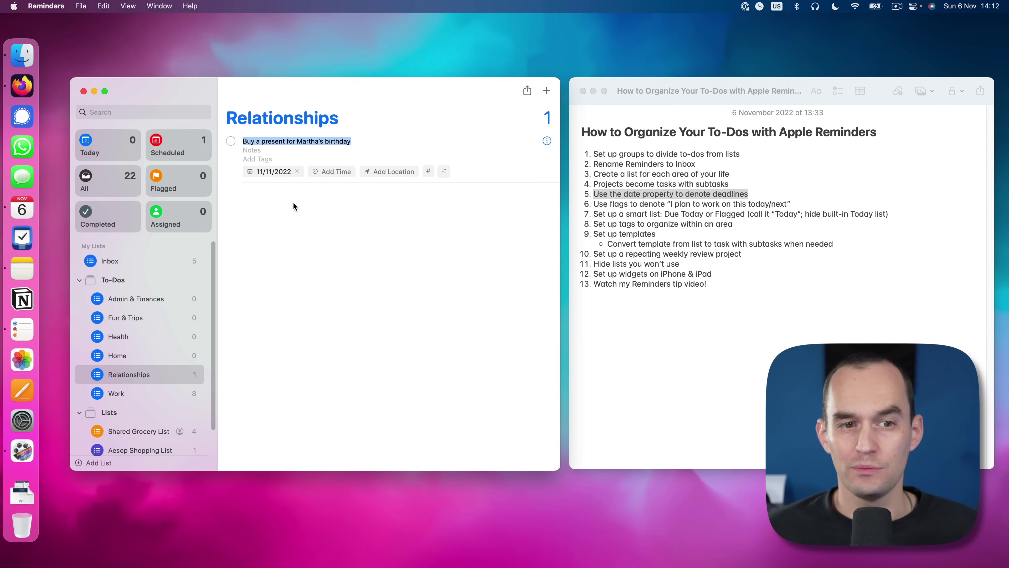
left_click(326, 207)
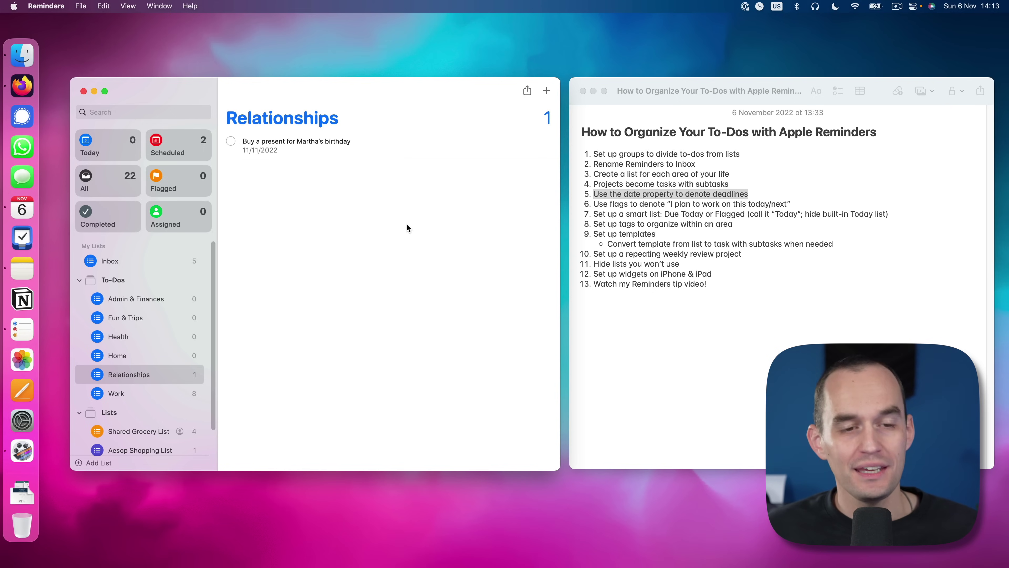
left_click(262, 151)
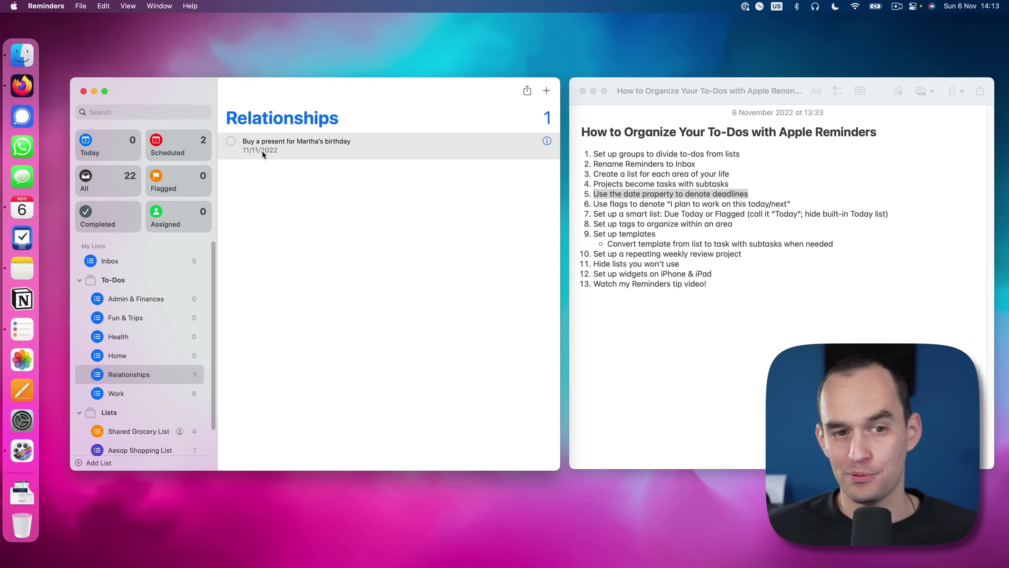
key("super+i")
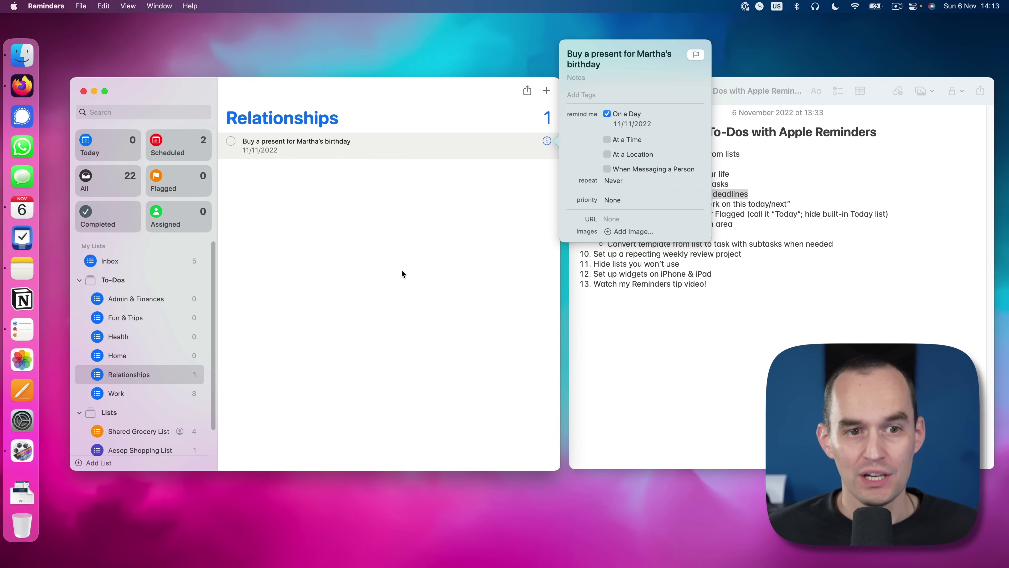
Add a 'Pay the rent' reminder to the Admin & Finances list
left_click(395, 244)
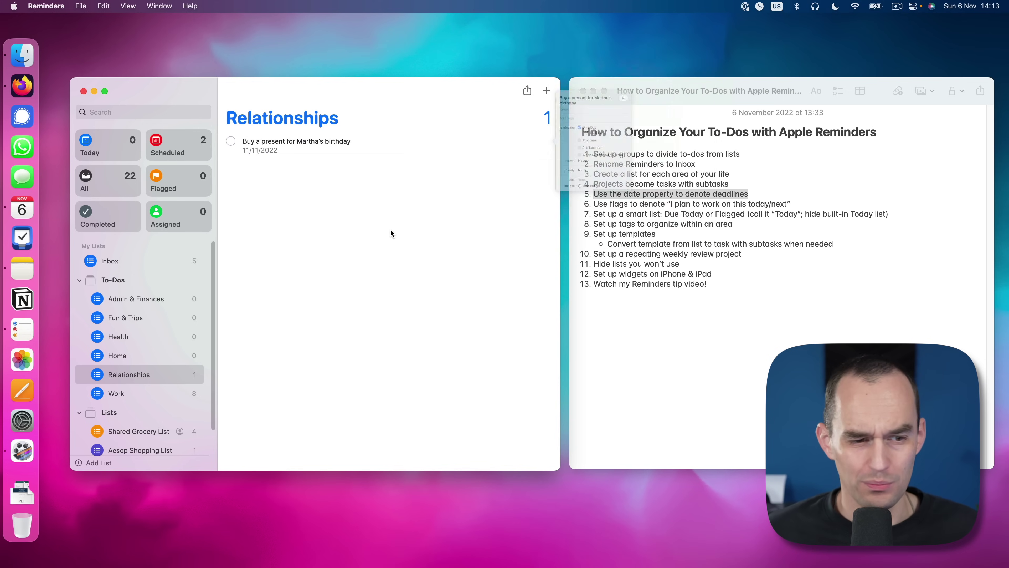
left_click(148, 298)
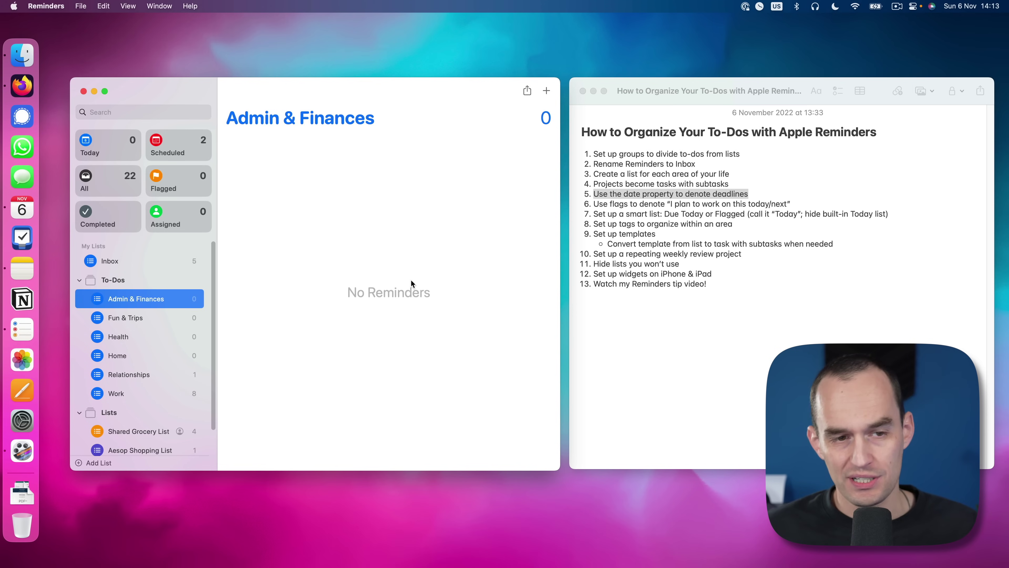
left_click(410, 279)
type("Pay the rent")
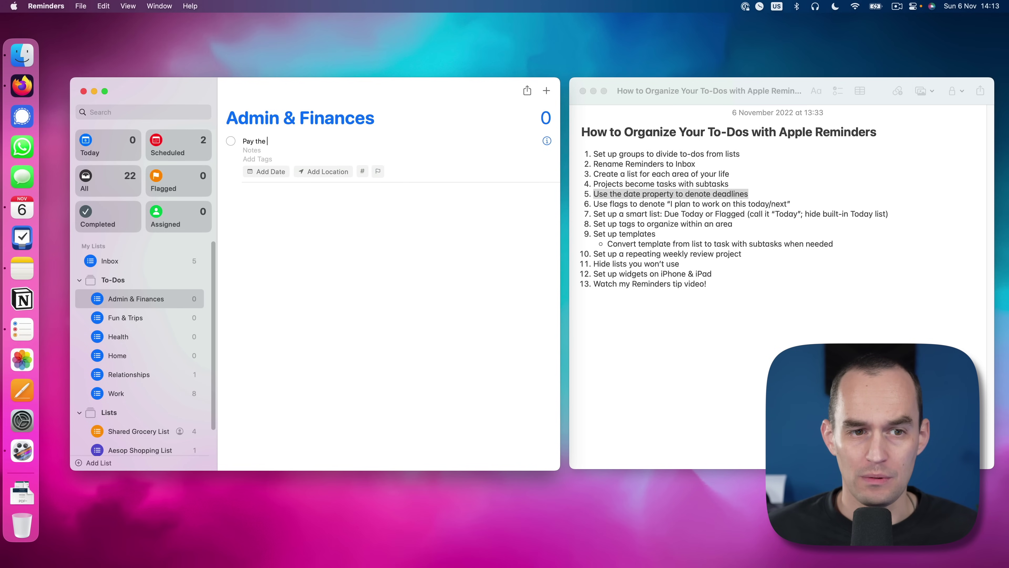
Set the rent reminder's due date to 25/11/2022 and highlight the flags step in the note
left_click(271, 171)
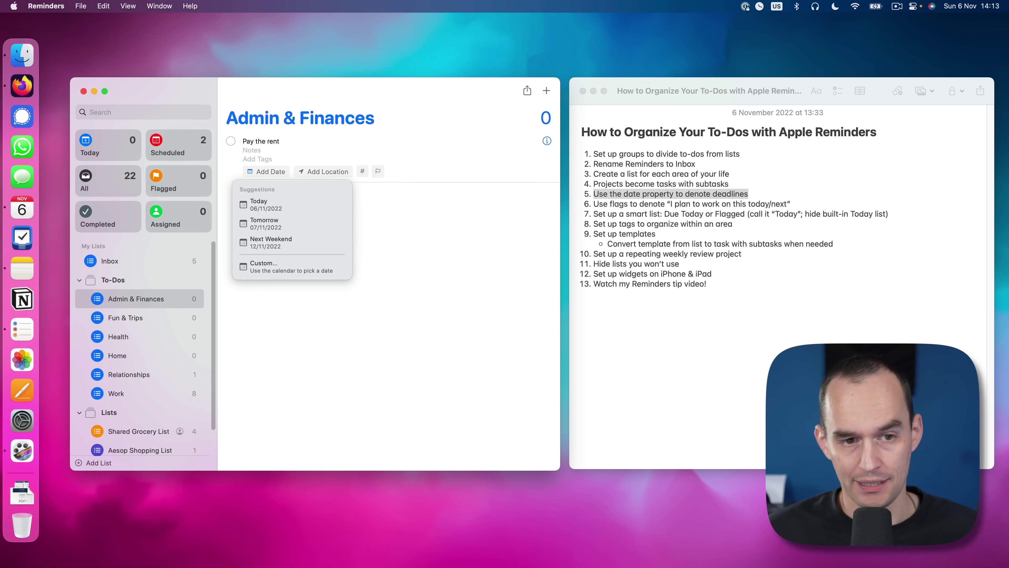
type("25/11")
key("Return")
left_click(367, 247)
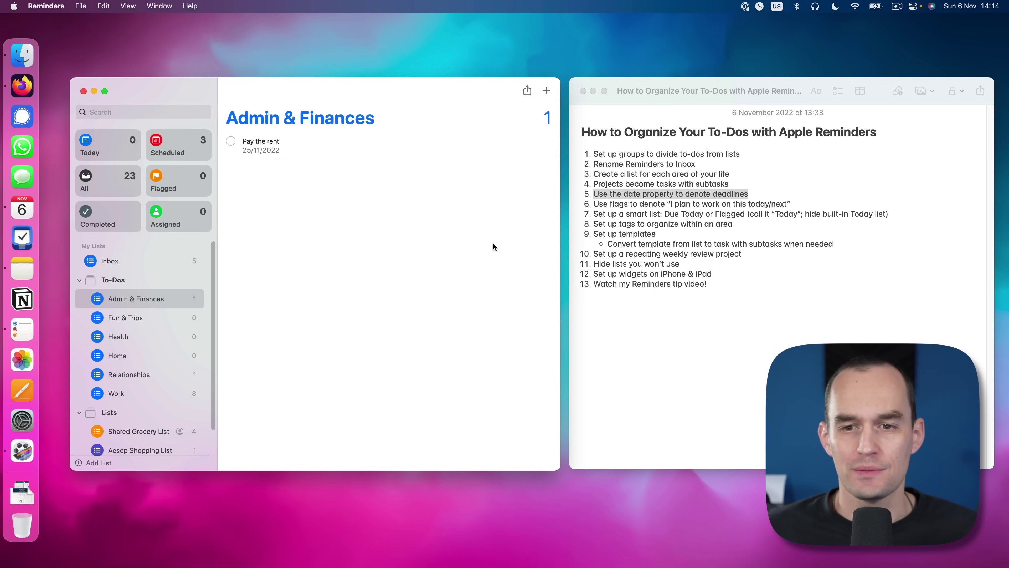
left_click(673, 218)
left_click_drag(593, 206, 795, 203)
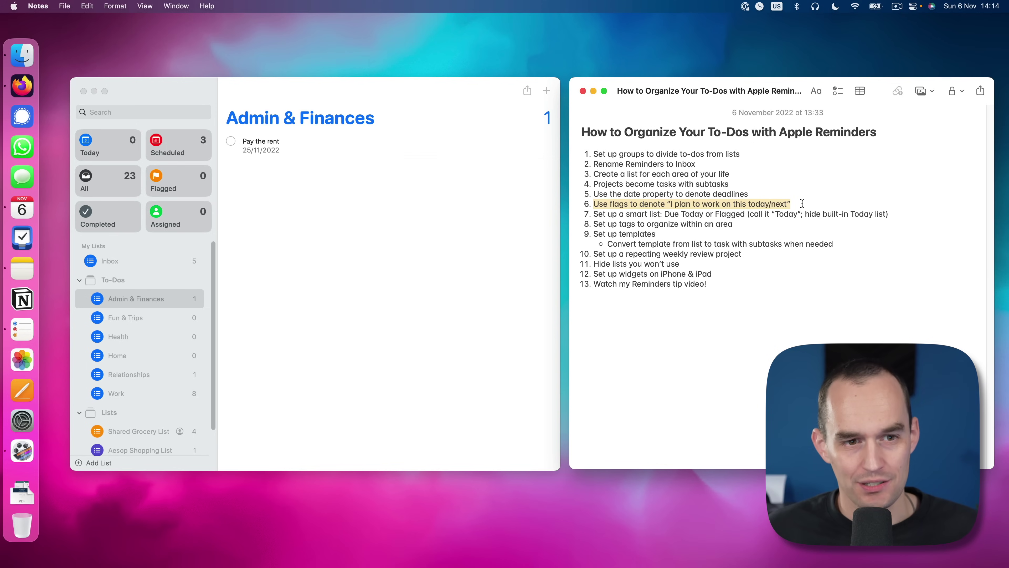
Flag the birthday-present reminder in the Relationships list
left_click(488, 293)
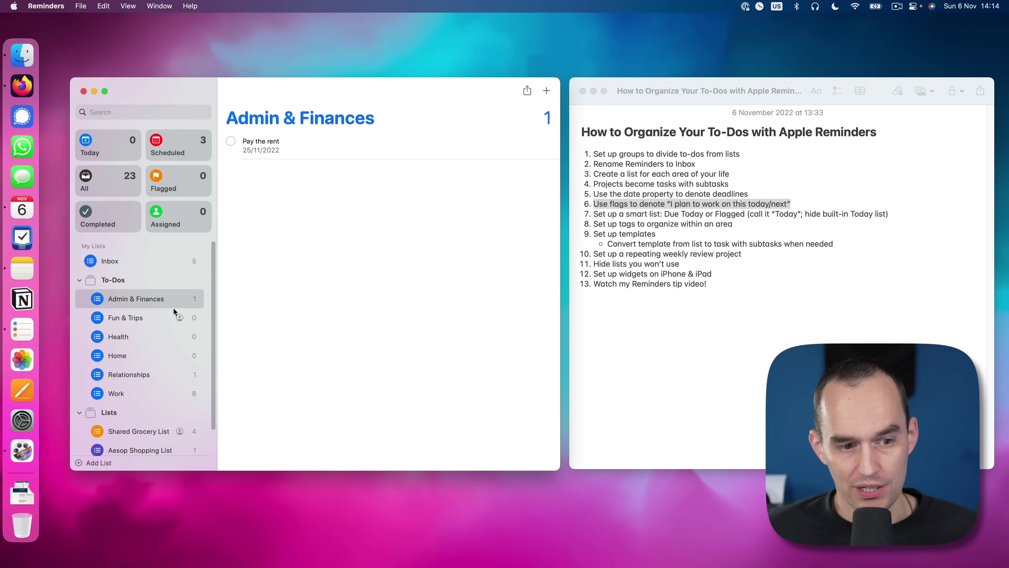
left_click(135, 377)
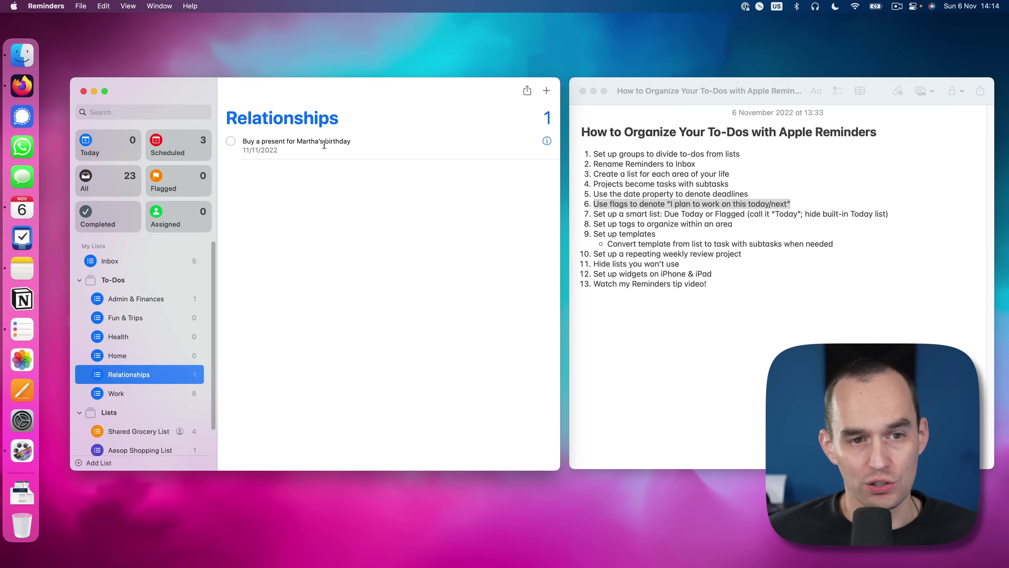
left_click(301, 151)
key("super+i")
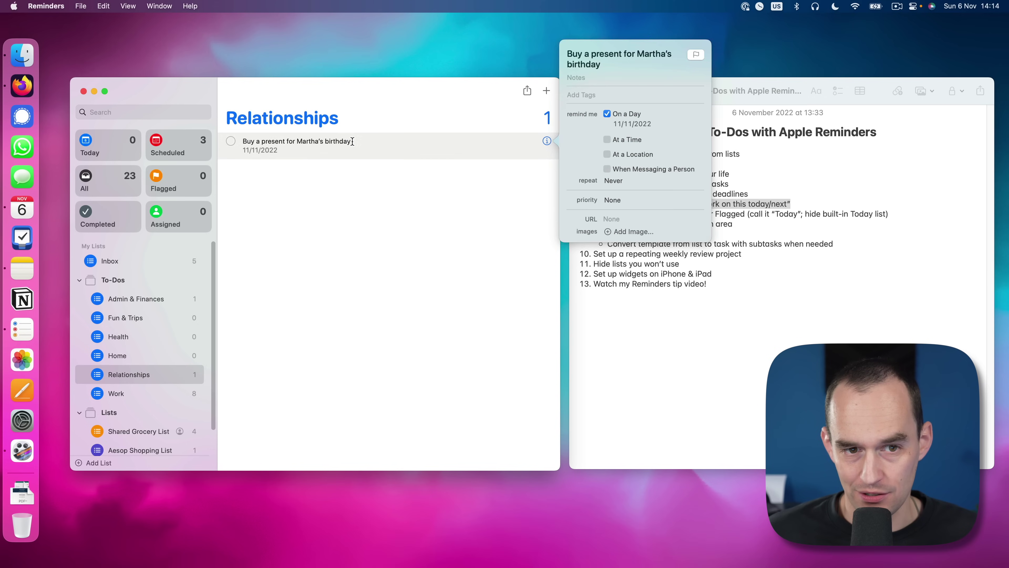
left_click(348, 142)
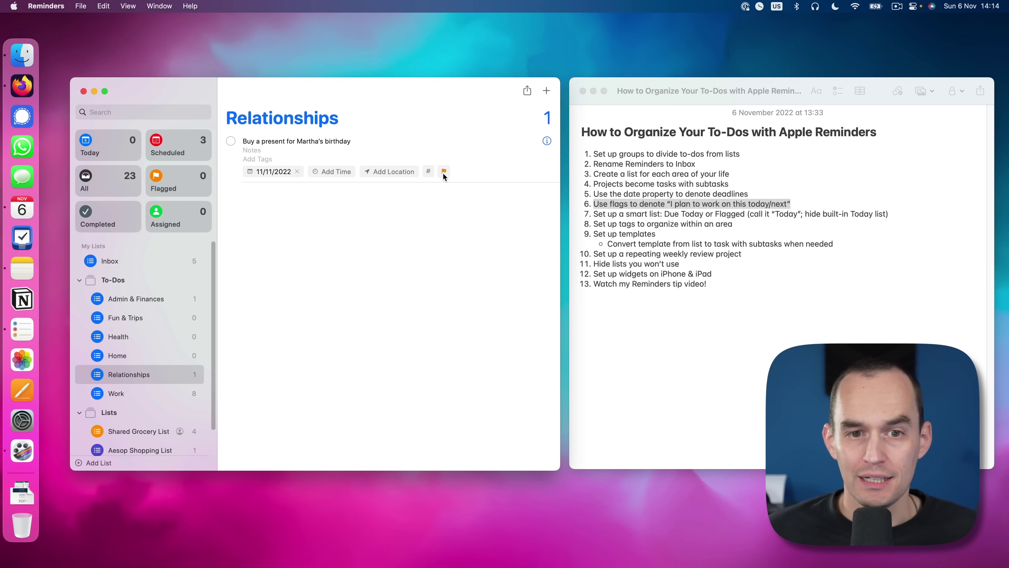
left_click(404, 210)
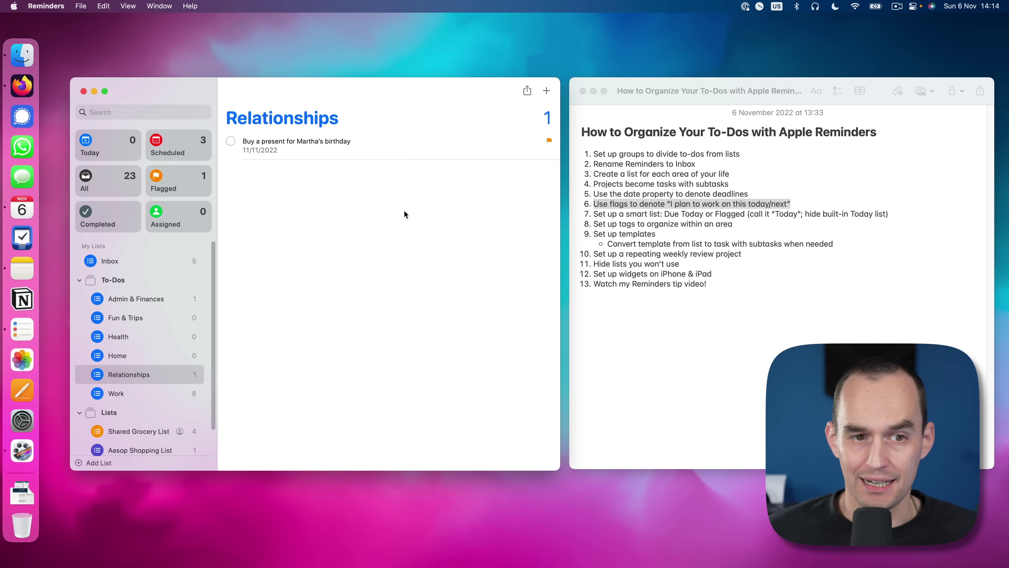
Show the Flagged list, then highlight step 7 about the Today smart list in the notes checklist
left_click(188, 182)
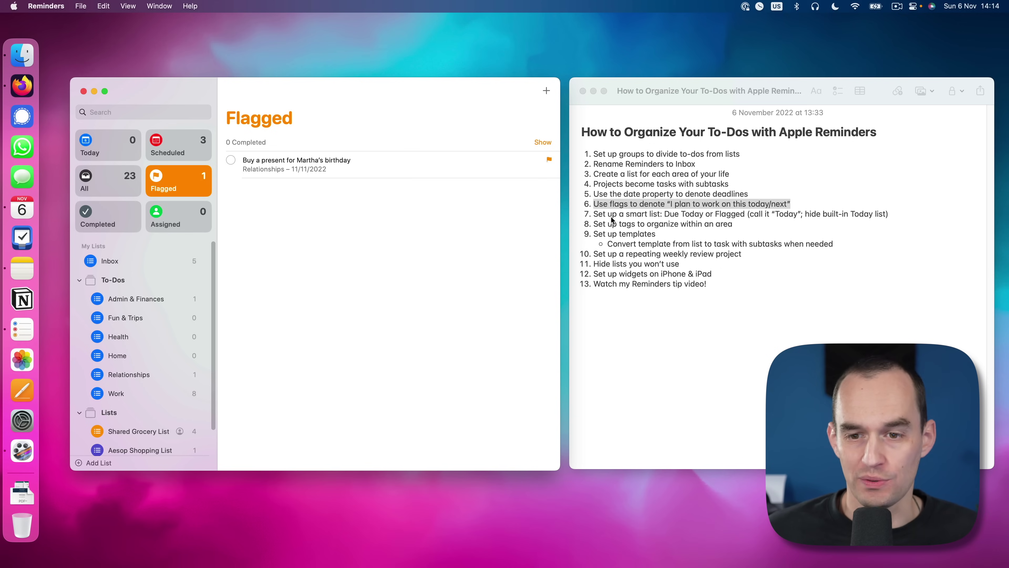
left_click(600, 214)
left_click_drag(594, 214, 903, 217)
Start a new smart list named Today that matches any of its filters
left_click(361, 255)
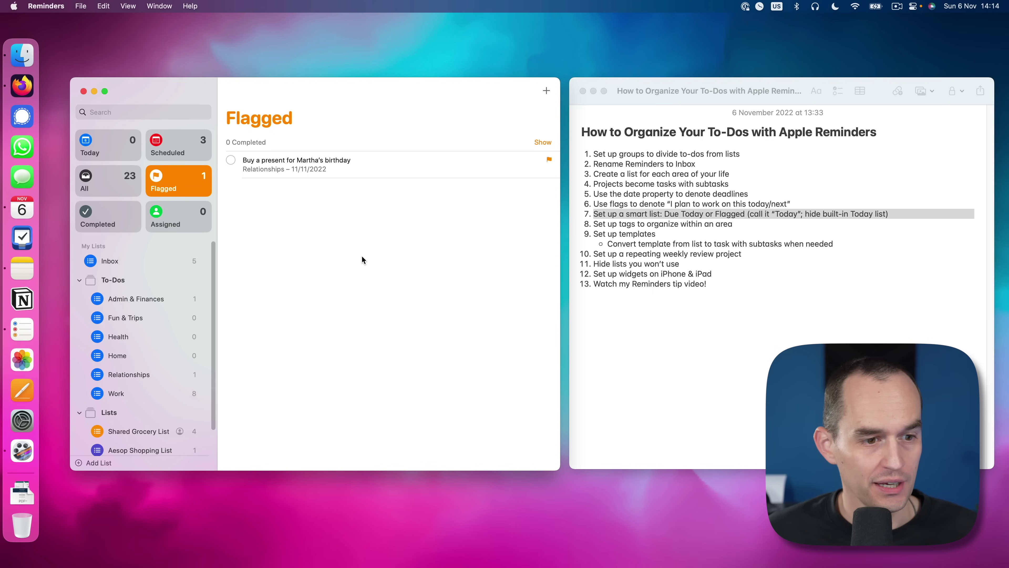
left_click(102, 462)
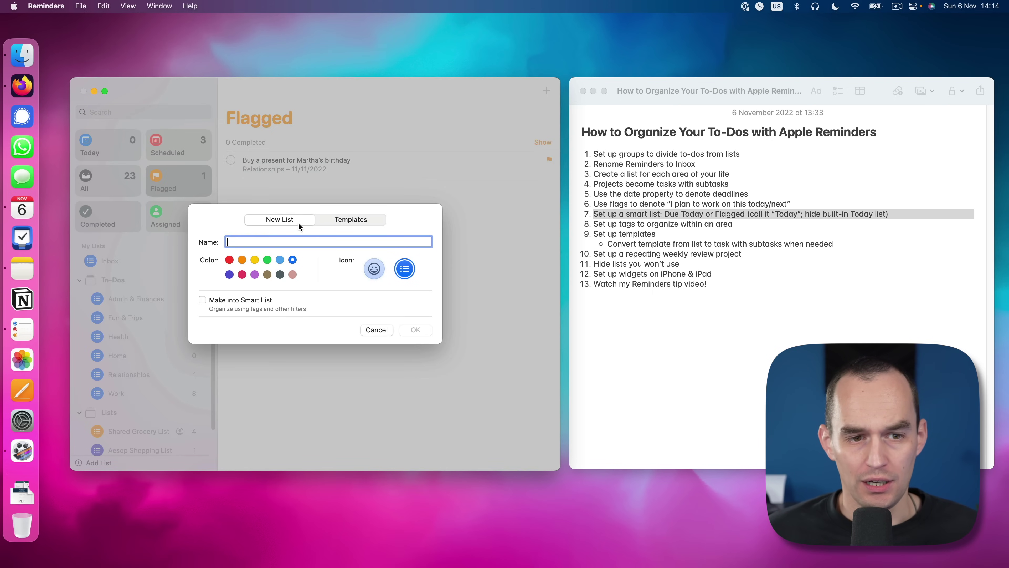
type("Today")
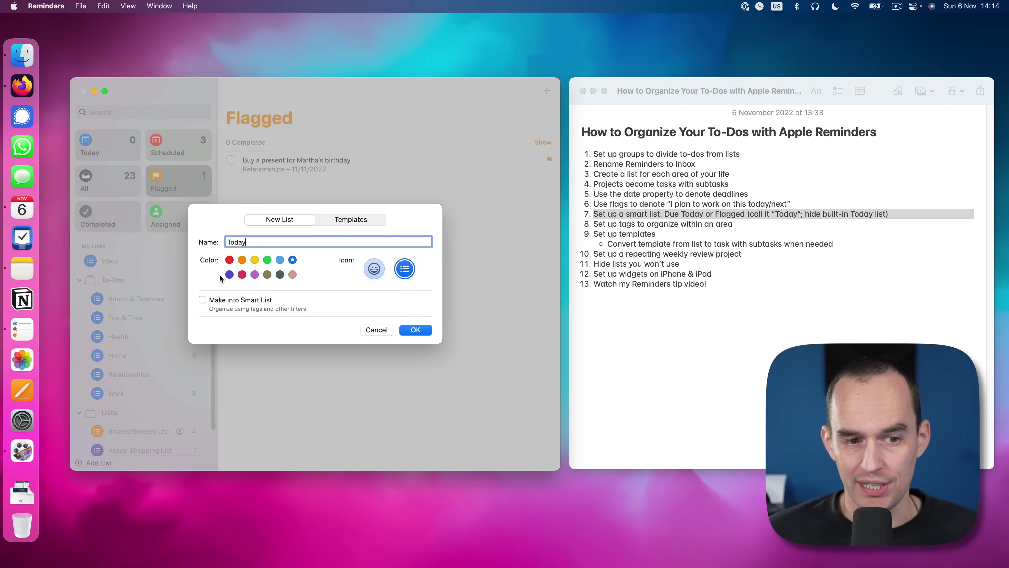
left_click(202, 300)
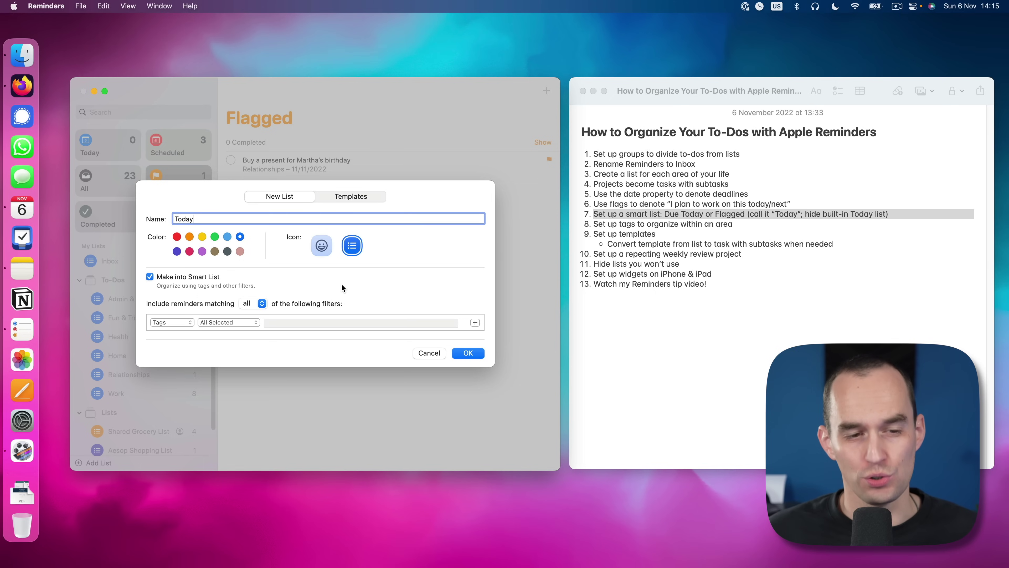
left_click(259, 304)
left_click(257, 317)
Add filters Flag = Flagged and Date = Today, then save the Today smart list
left_click(183, 324)
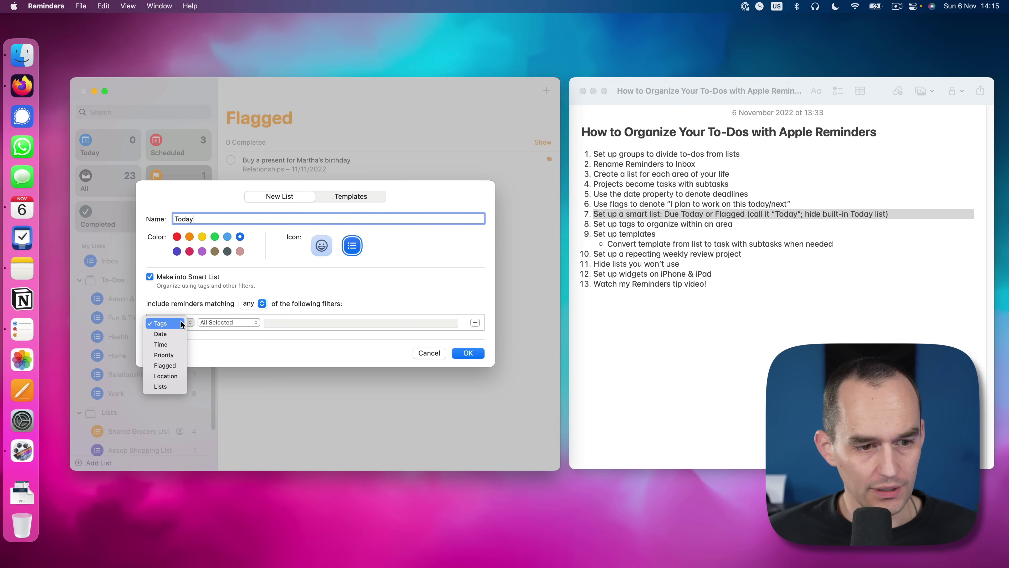
left_click(165, 365)
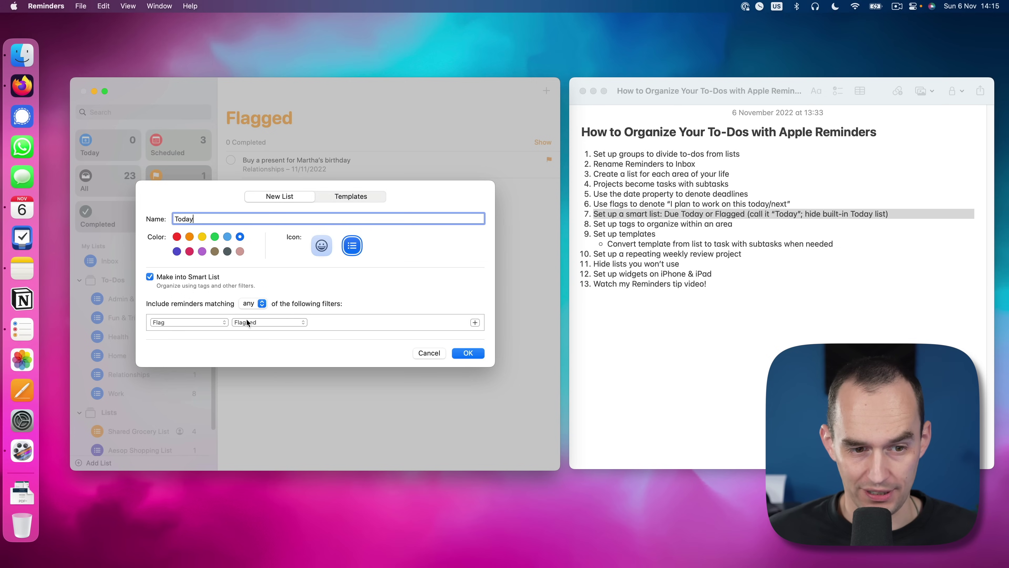
left_click(231, 324)
left_click(235, 323)
left_click(475, 323)
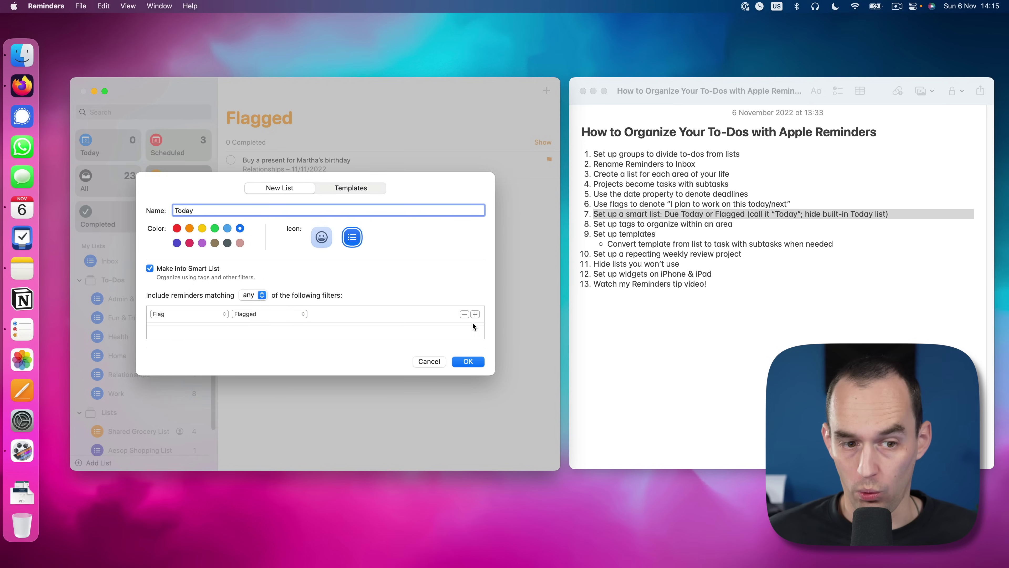
left_click(204, 331)
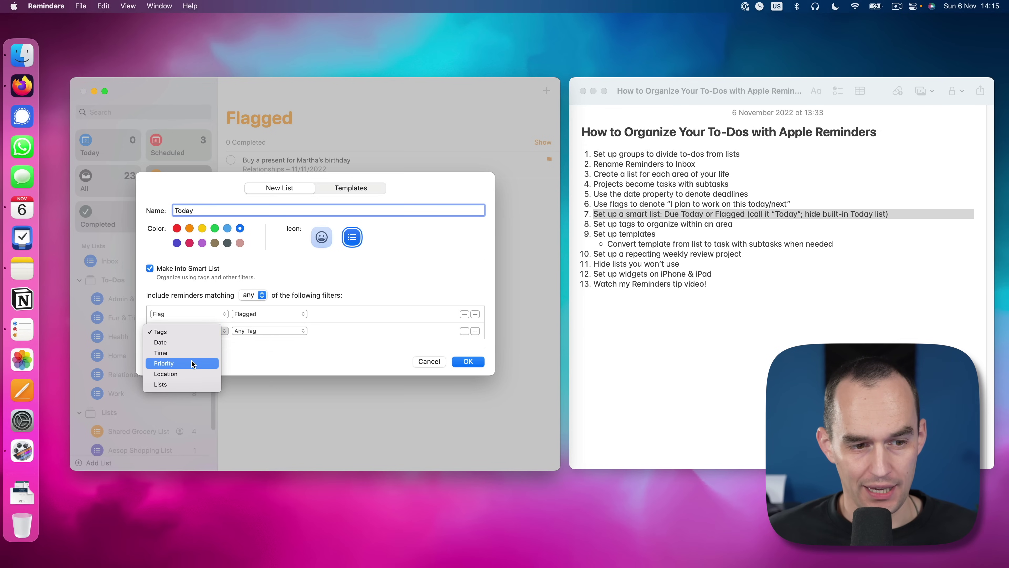
left_click(181, 343)
left_click(257, 331)
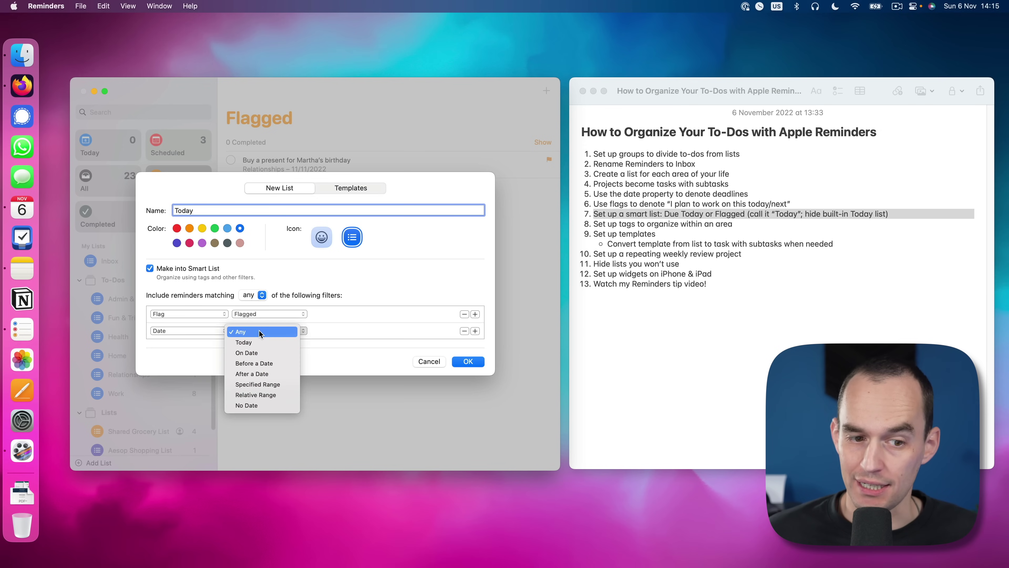
left_click(265, 341)
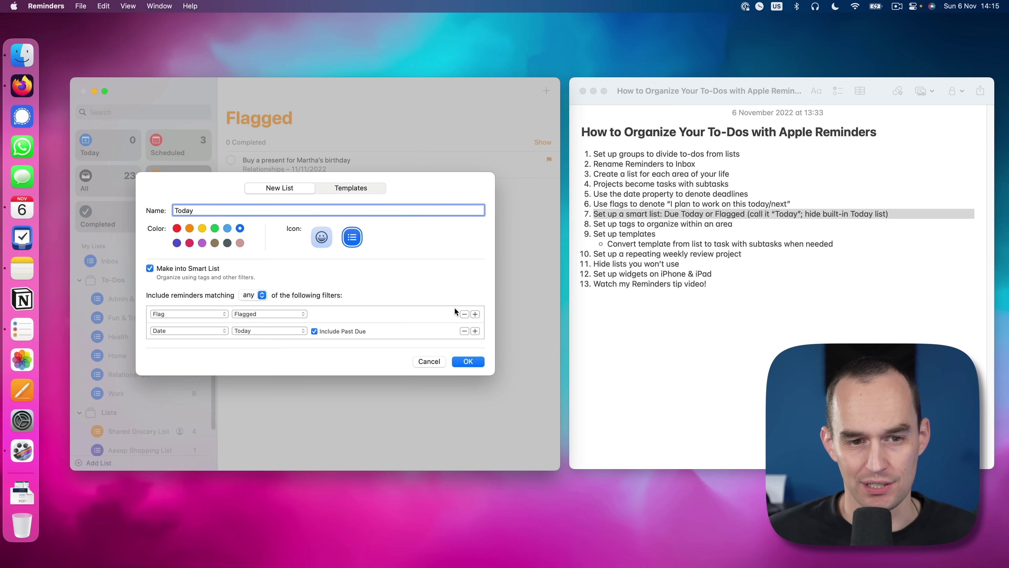
left_click(473, 362)
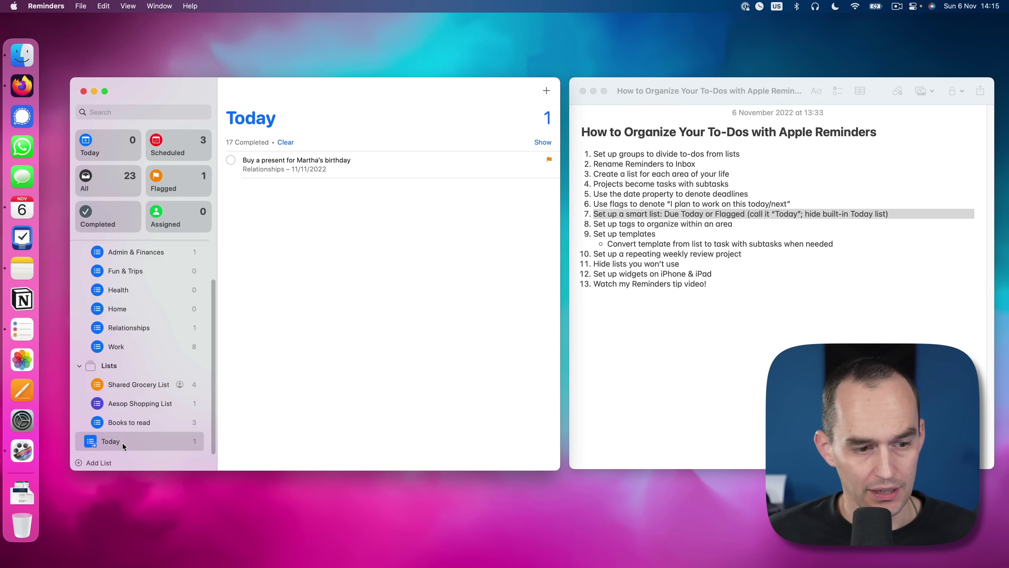
Pin the custom Today list
left_click_drag(123, 442, 120, 207)
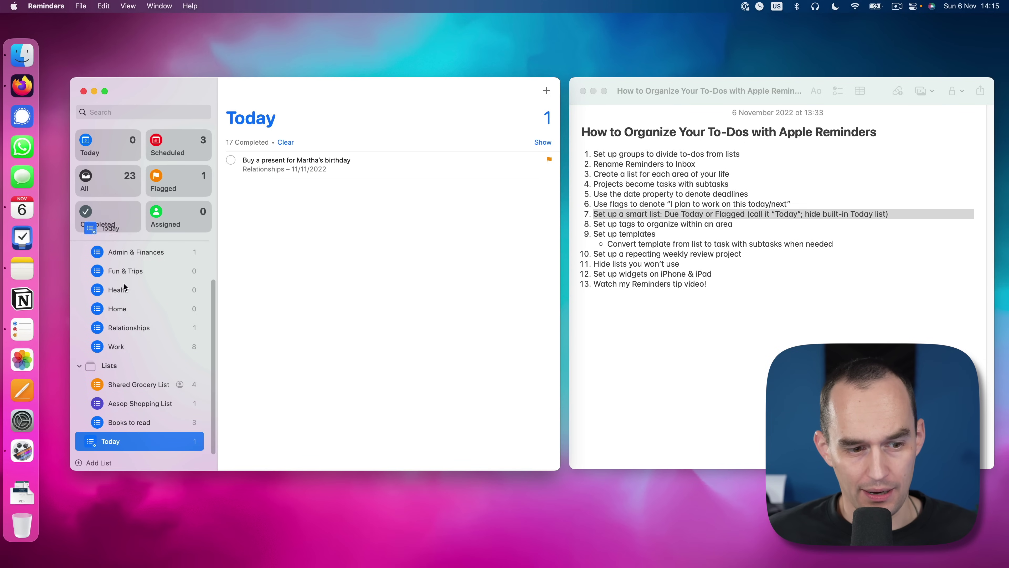
right_click(131, 442)
left_click(273, 347)
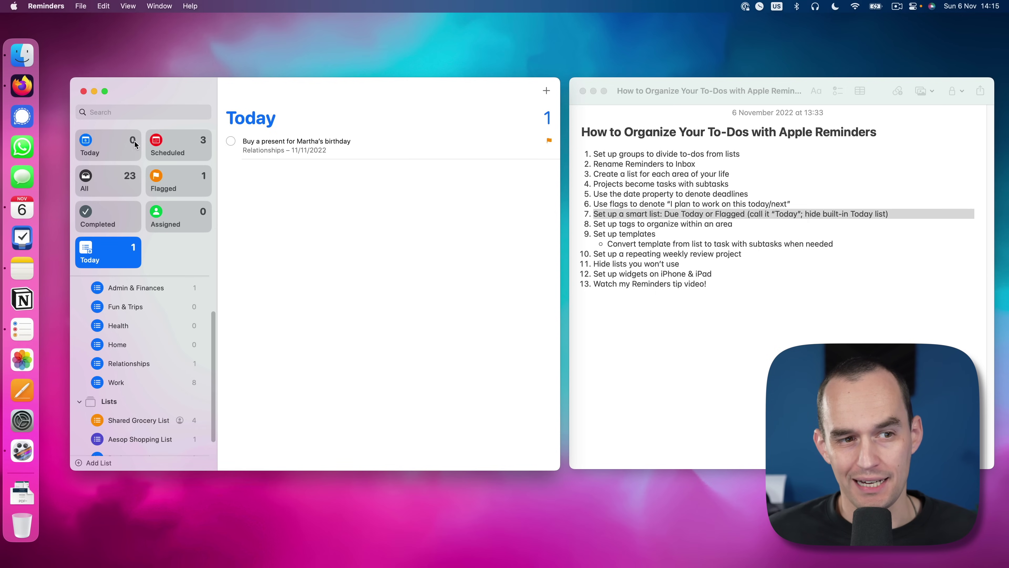
Hide the built-in Today smart list and move the custom Today pin to first position
left_click(131, 6)
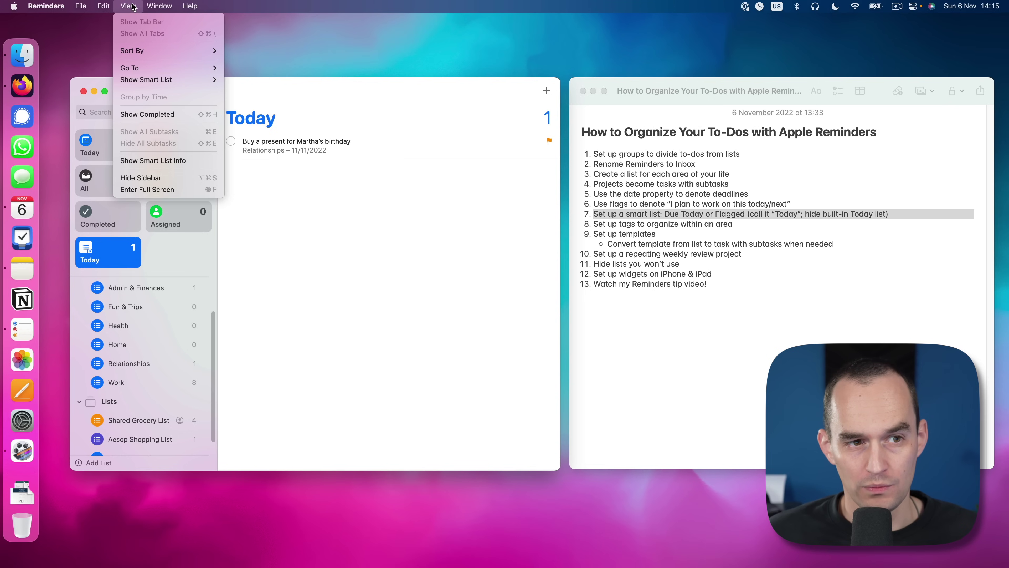
mouse_move(165, 81)
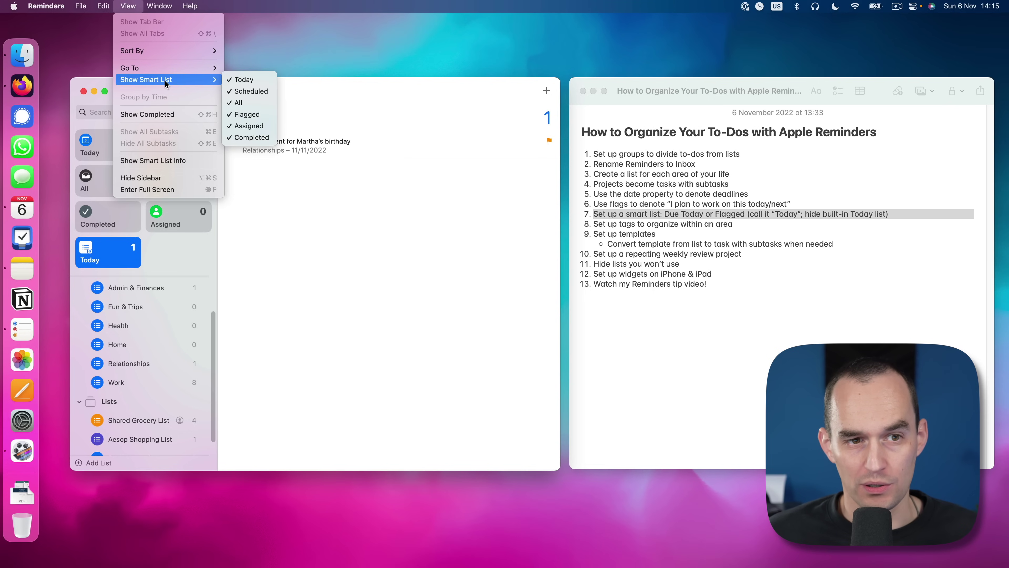
left_click(256, 82)
left_click_drag(179, 217, 115, 150)
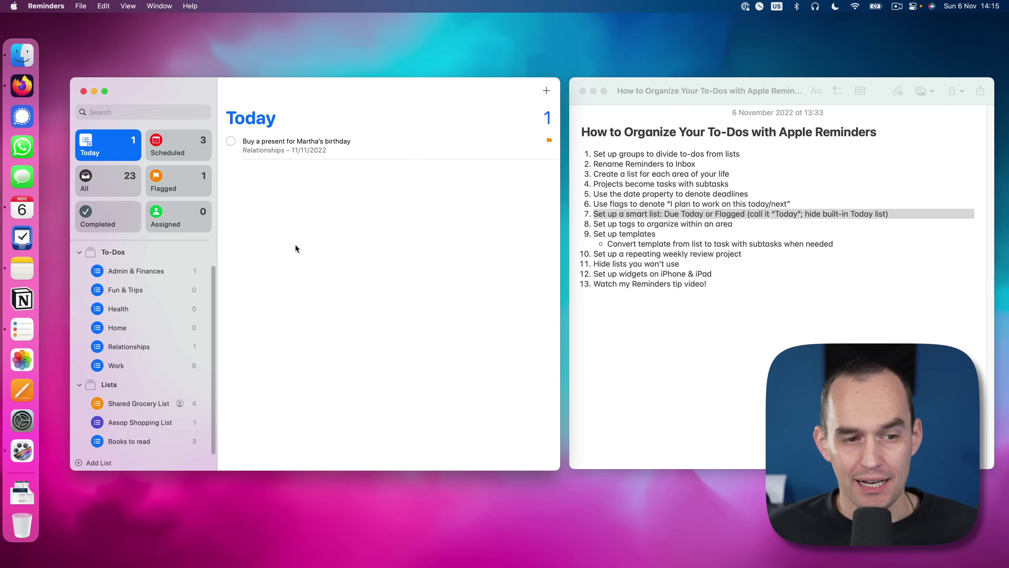
Add 'Check in for flight' to Fun & Trips dated Today and view it in Today
left_click(149, 290)
left_click(305, 234)
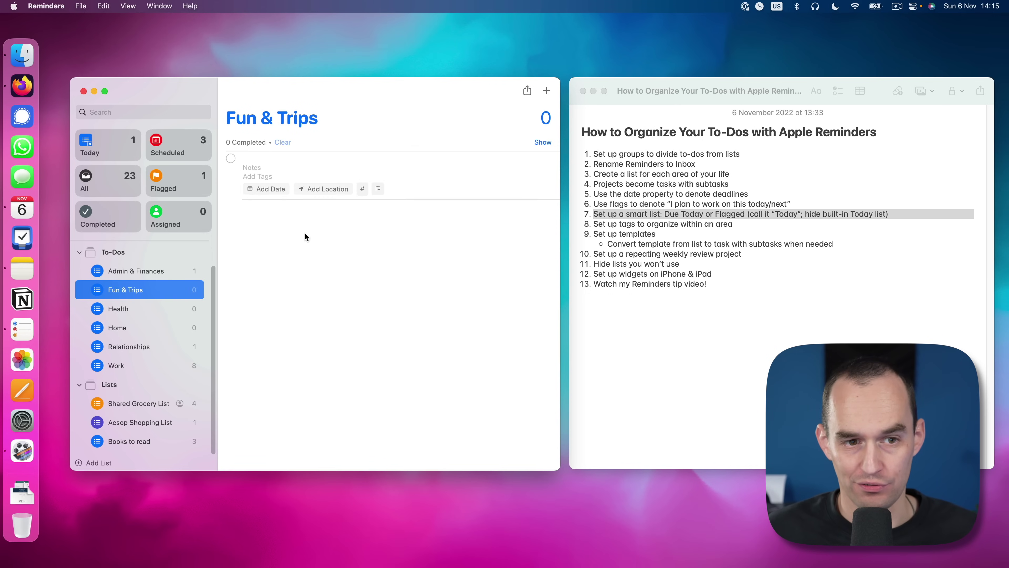
type("Check in")
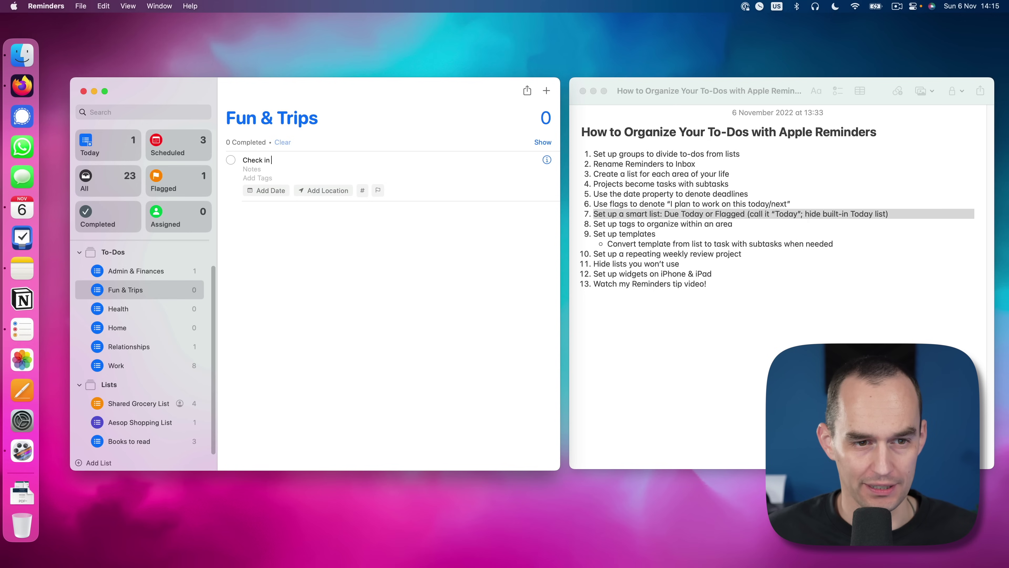
type(" for flight")
left_click(263, 190)
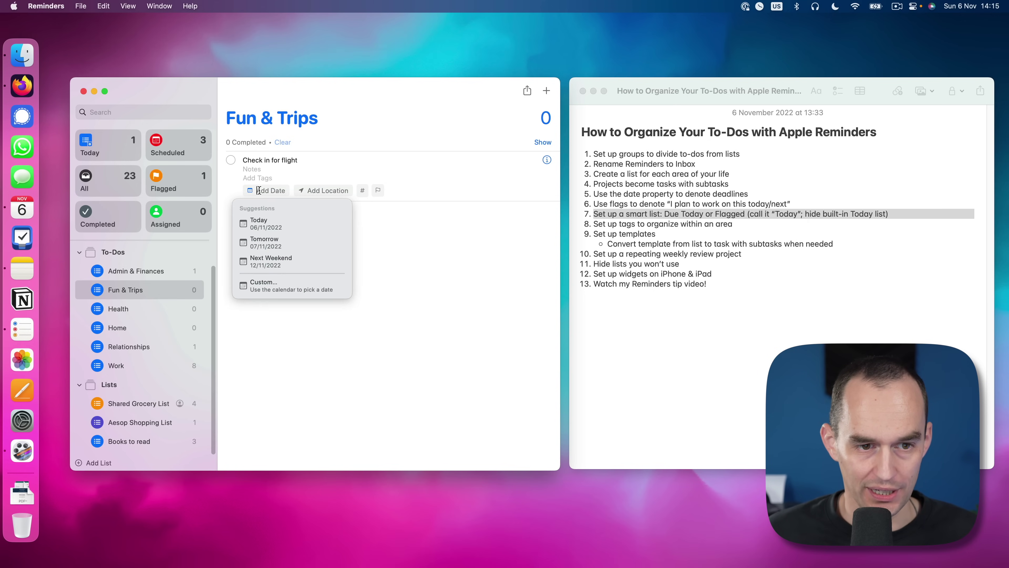
left_click(264, 224)
left_click(372, 251)
left_click(98, 155)
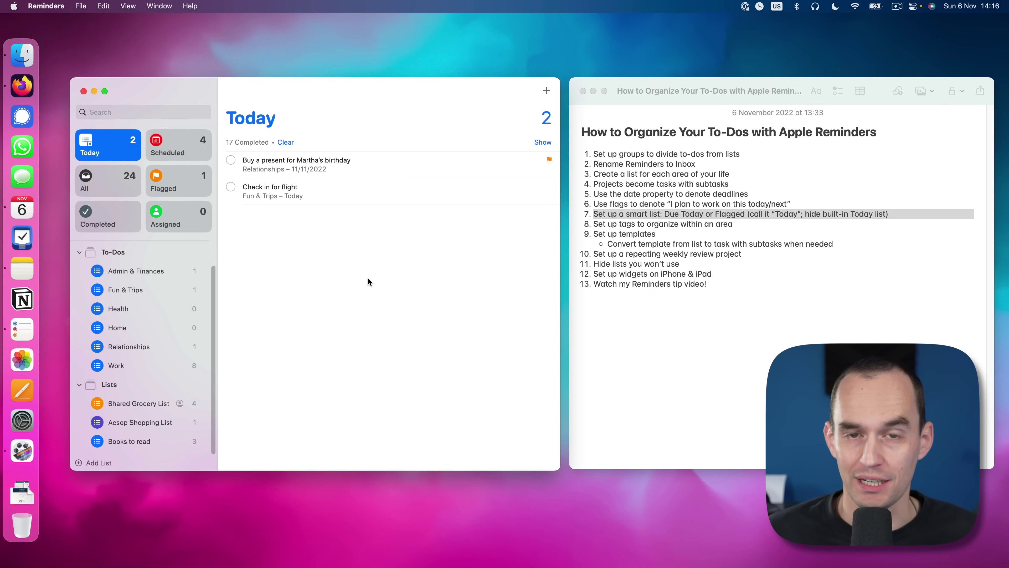
Highlight step 8 about tags in the notes checklist and open the Work list
left_click(603, 229)
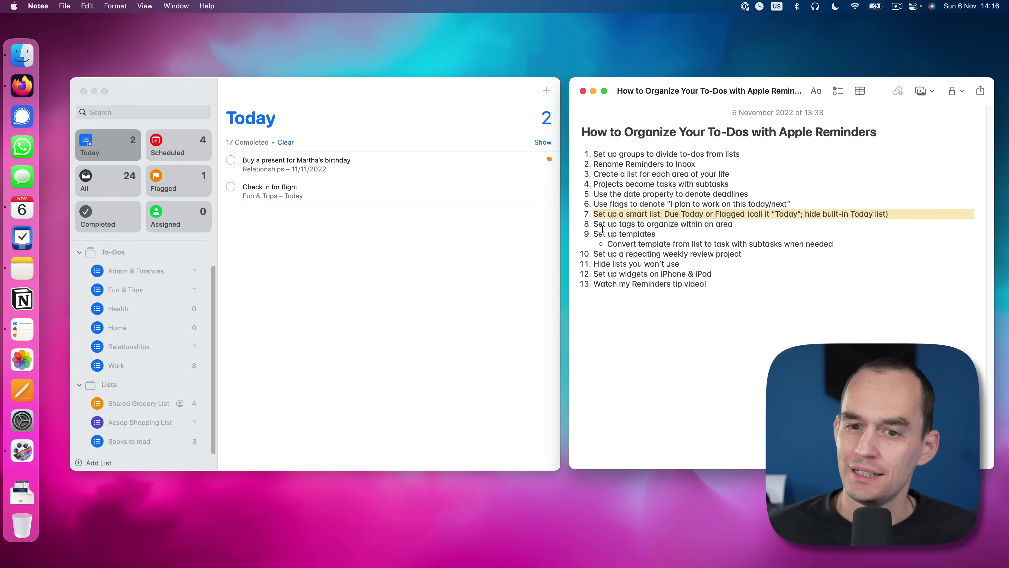
left_click_drag(592, 224, 742, 222)
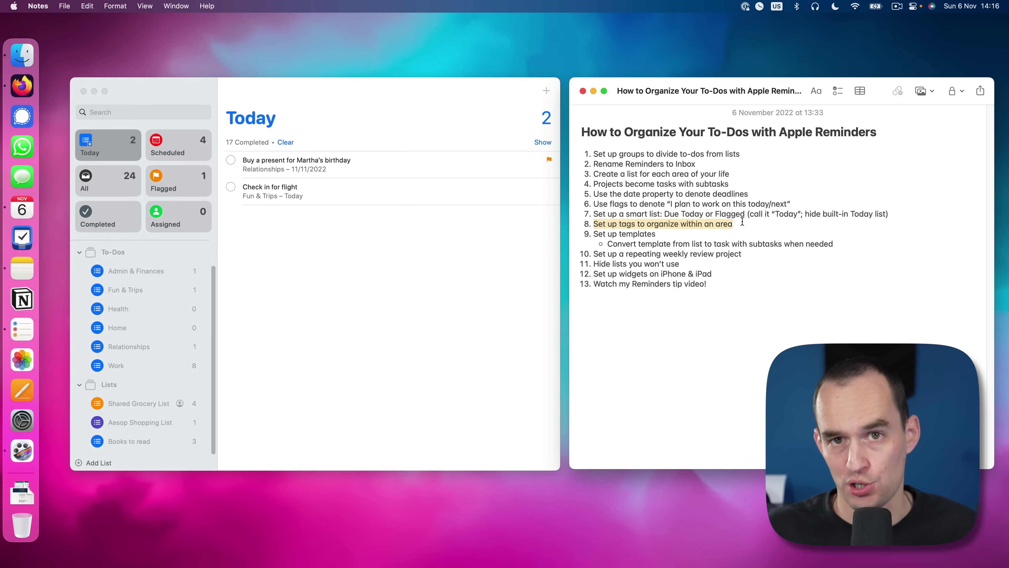
left_click(352, 261)
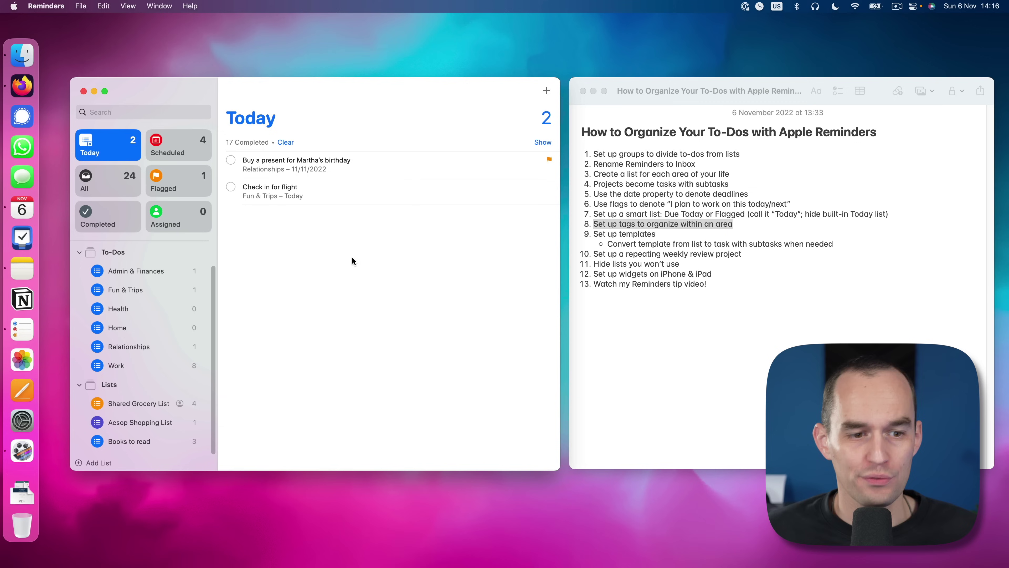
left_click(149, 365)
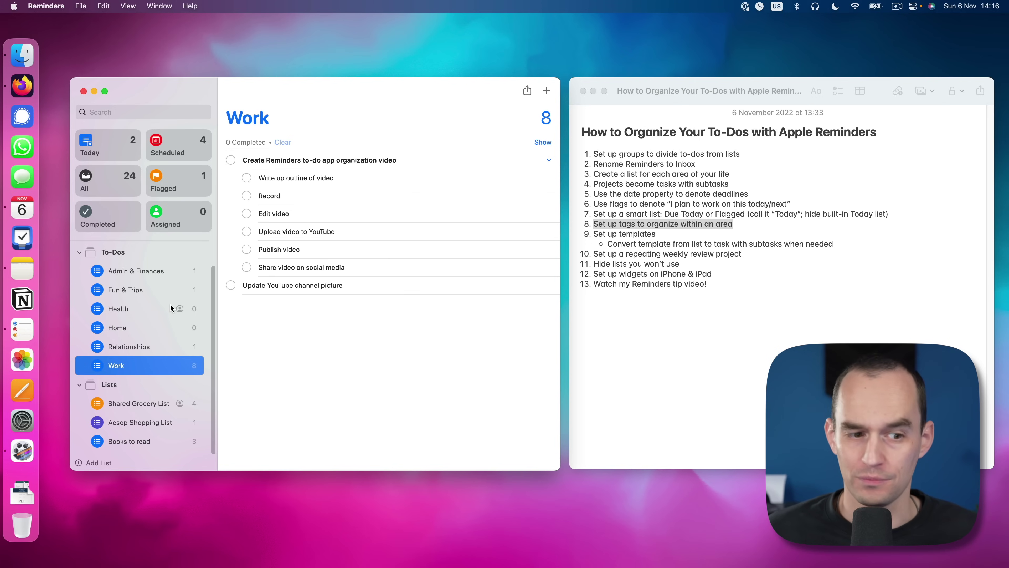
Add 'Invite a few more guests to my podcast' to Work, tagged #podcast
left_click(287, 314)
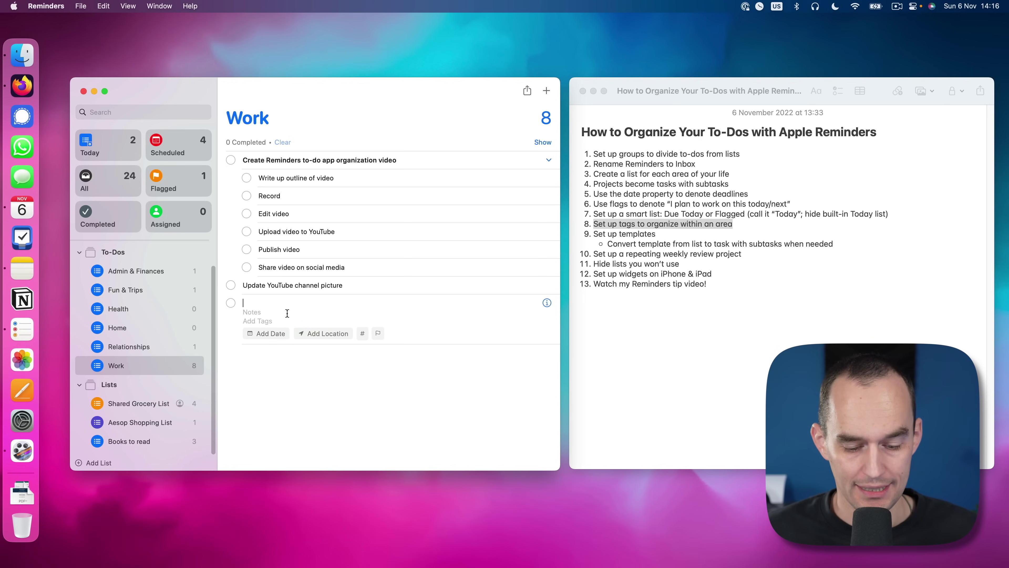
type("Invite a few ")
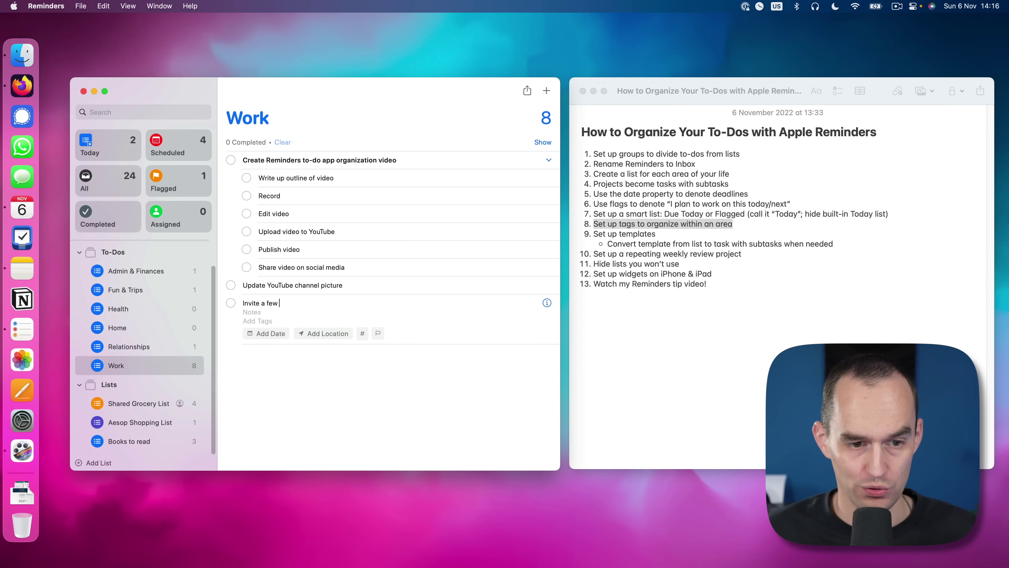
type("more guests to my podcast")
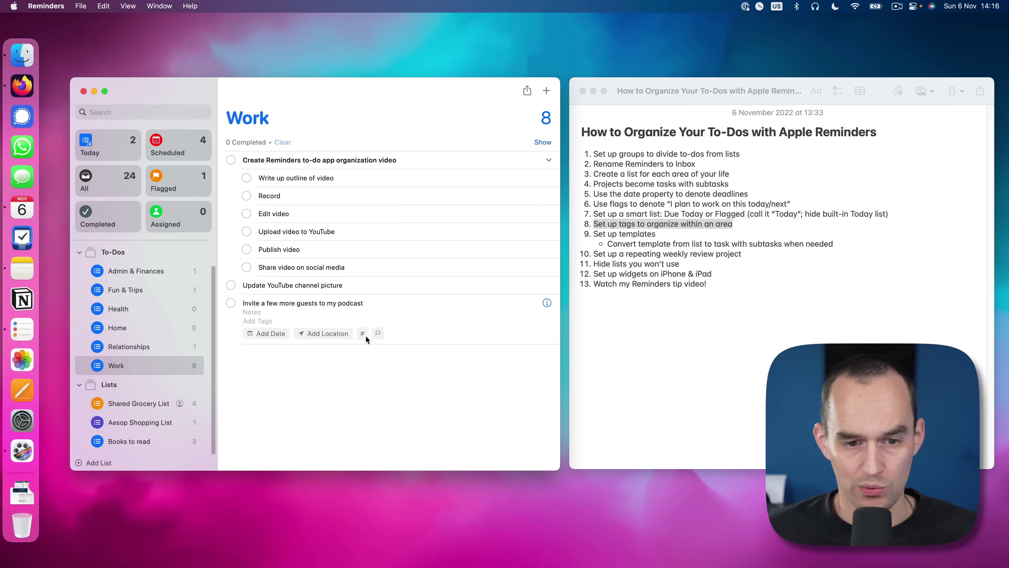
left_click(266, 322)
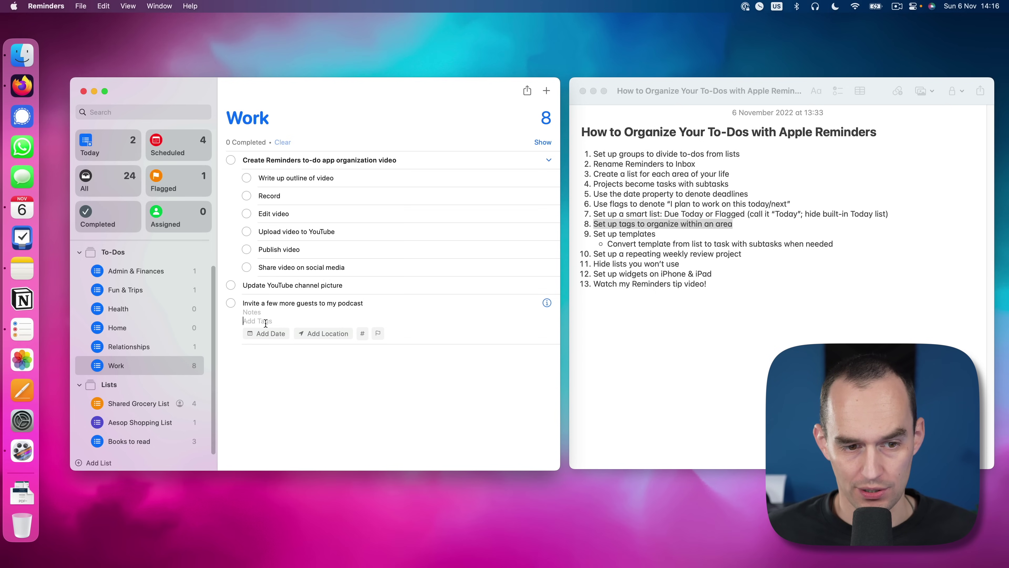
type("podcast")
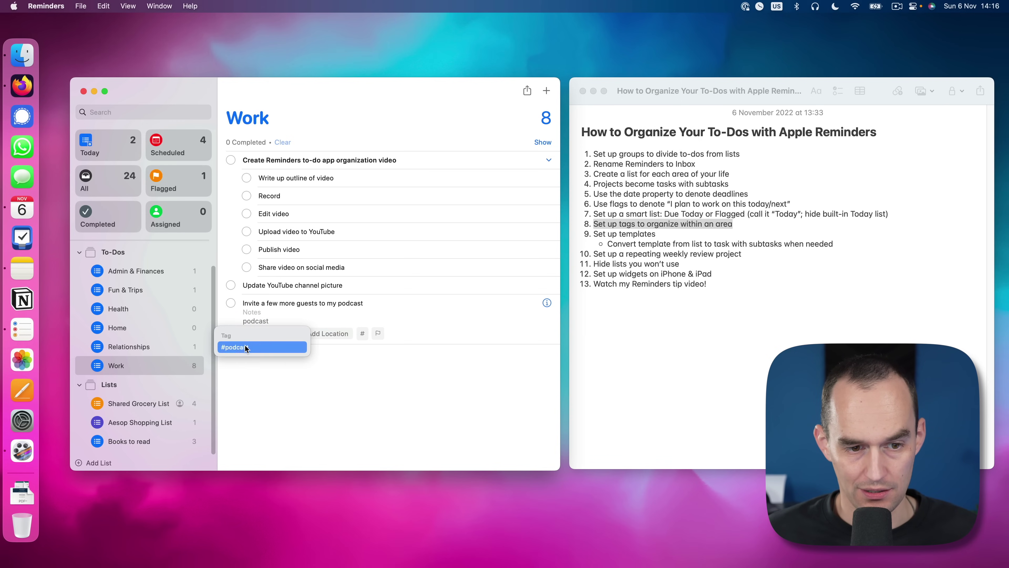
left_click(246, 348)
type("#st")
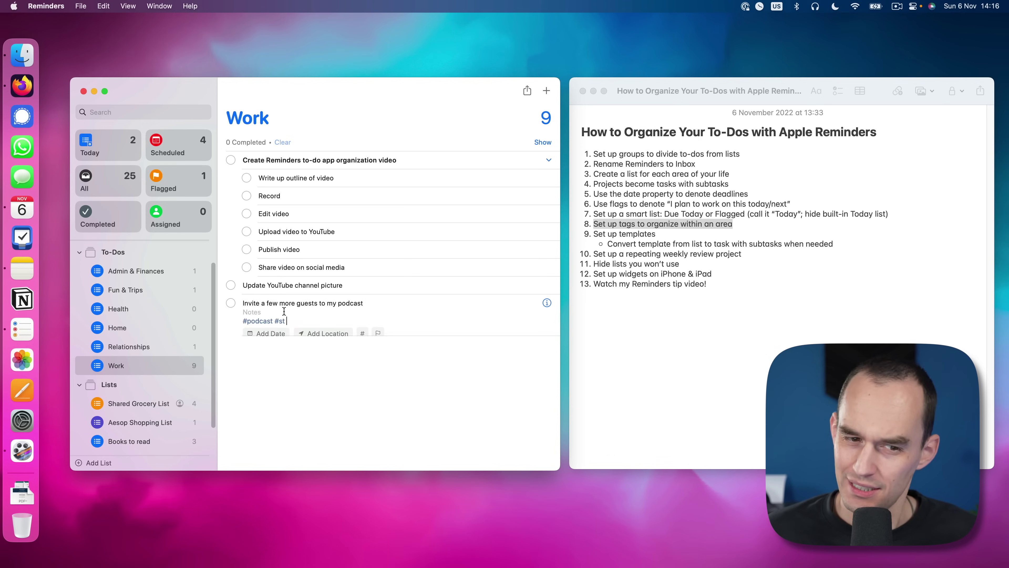
key("BackSpace")
key("BackSpace")
key("BackSpace")
key("BackSpace")
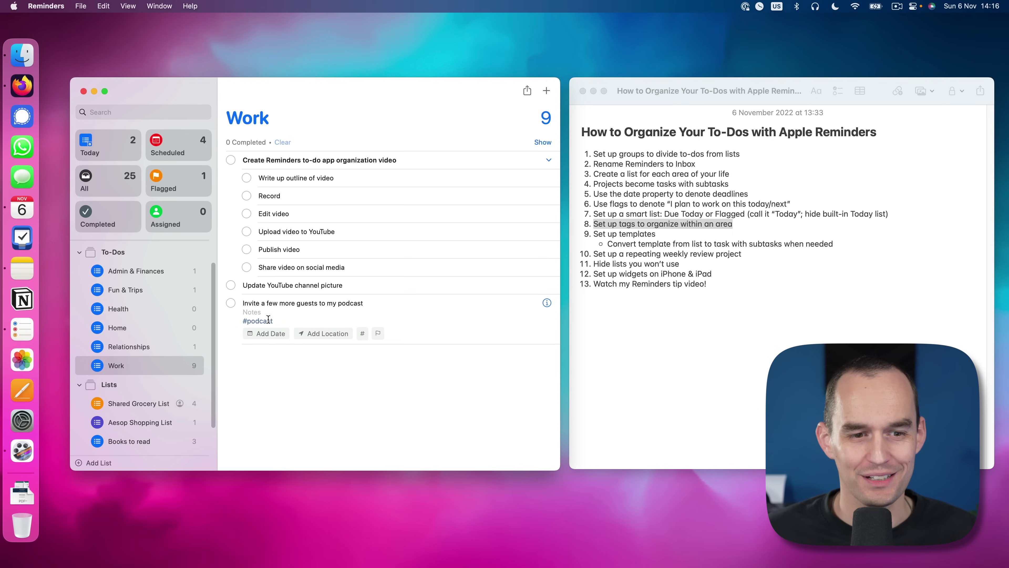
left_click(312, 358)
Tag the Update YouTube channel picture and video-creation reminders #YouTube
left_click(314, 285)
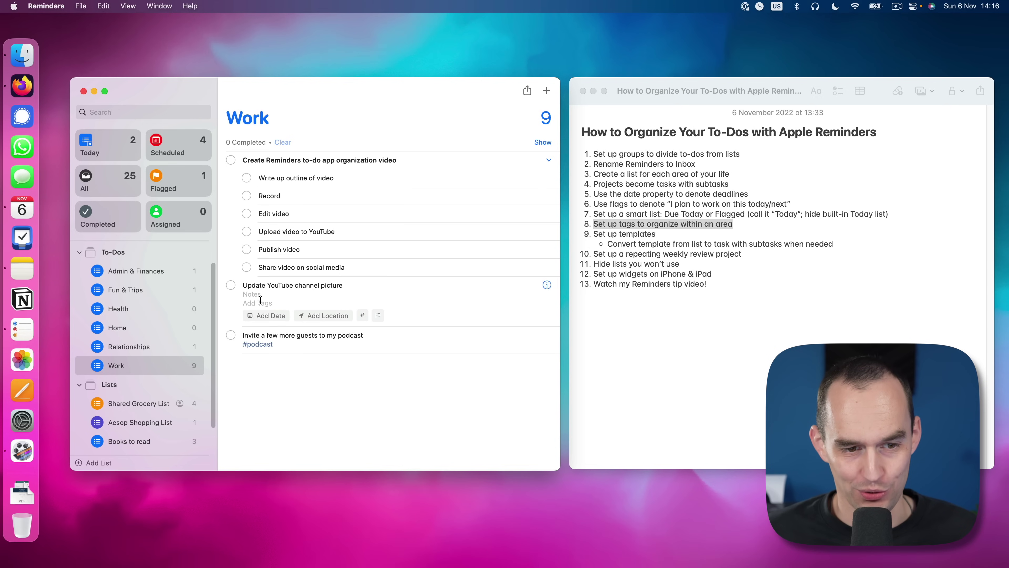
type("#YouTube")
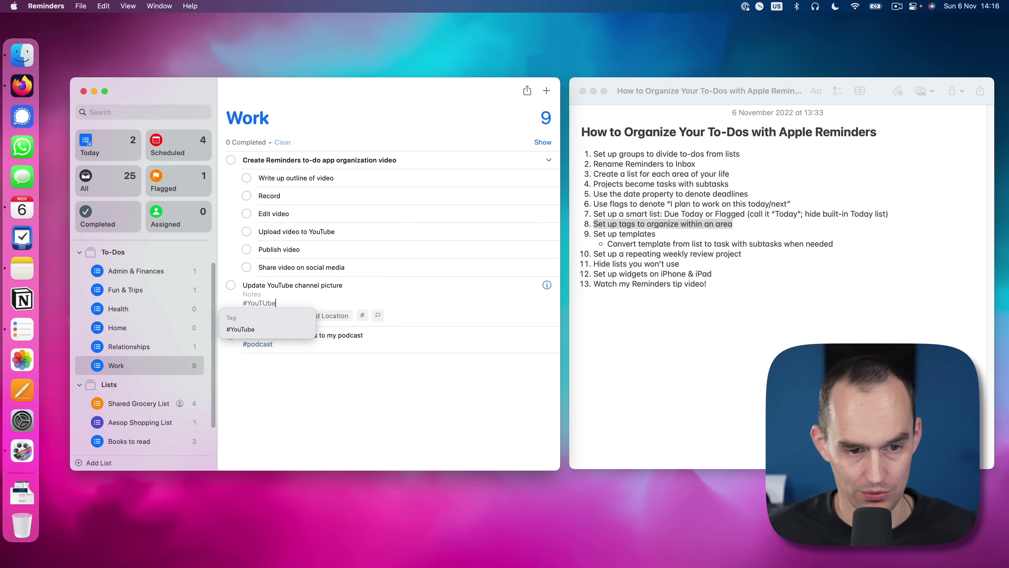
key("Return")
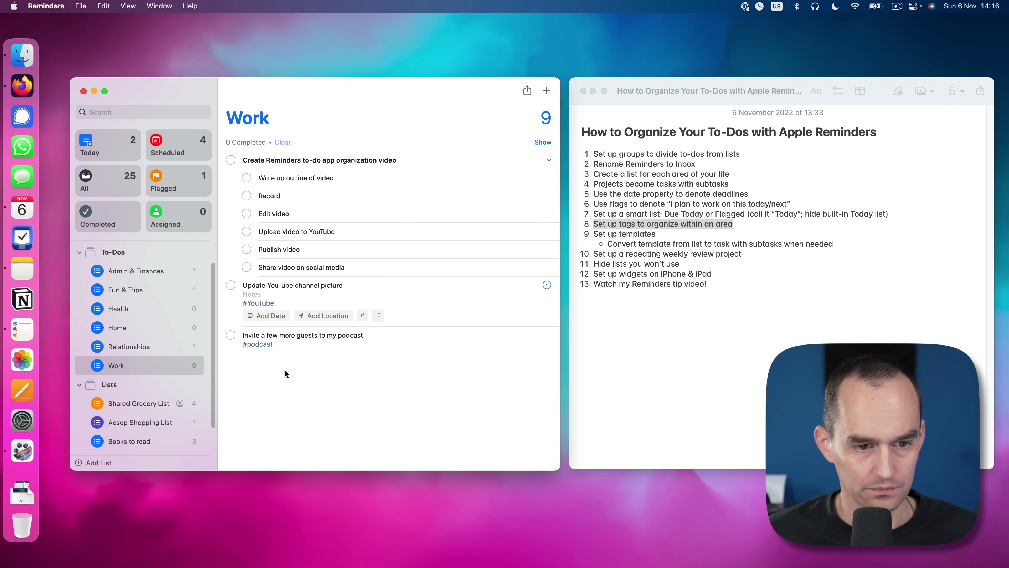
left_click(338, 160)
left_click(268, 176)
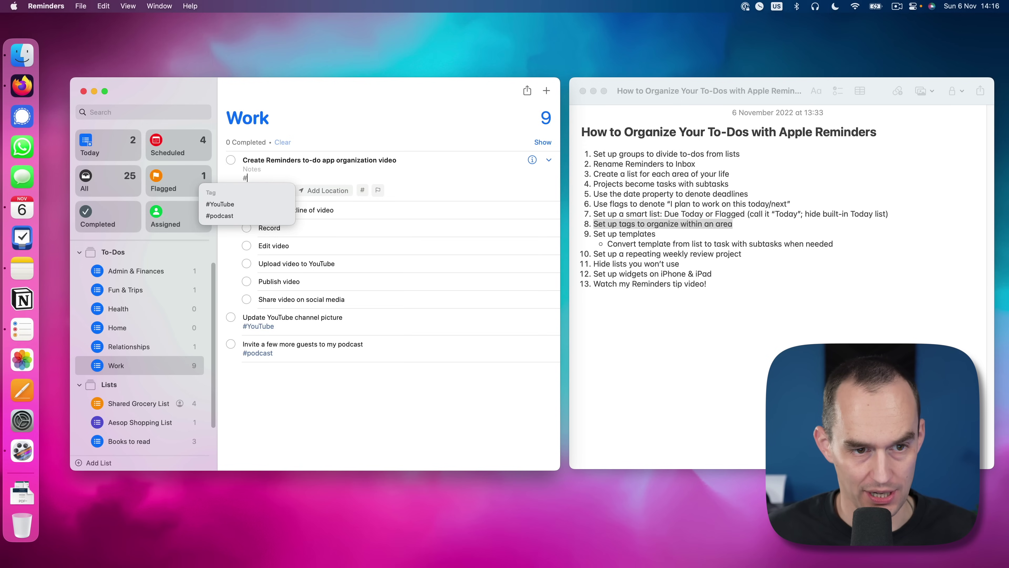
type("#YouTube")
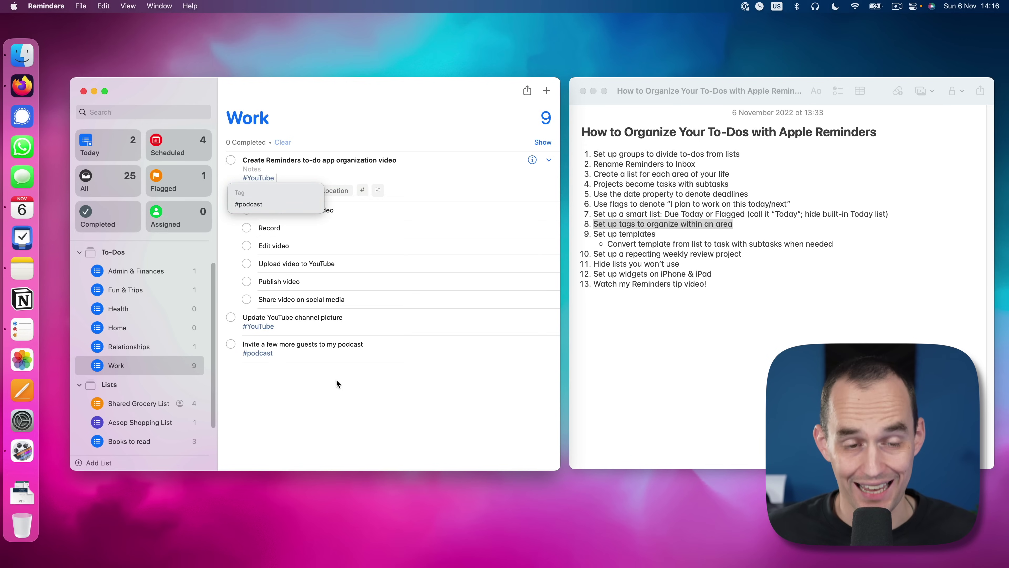
left_click(336, 380)
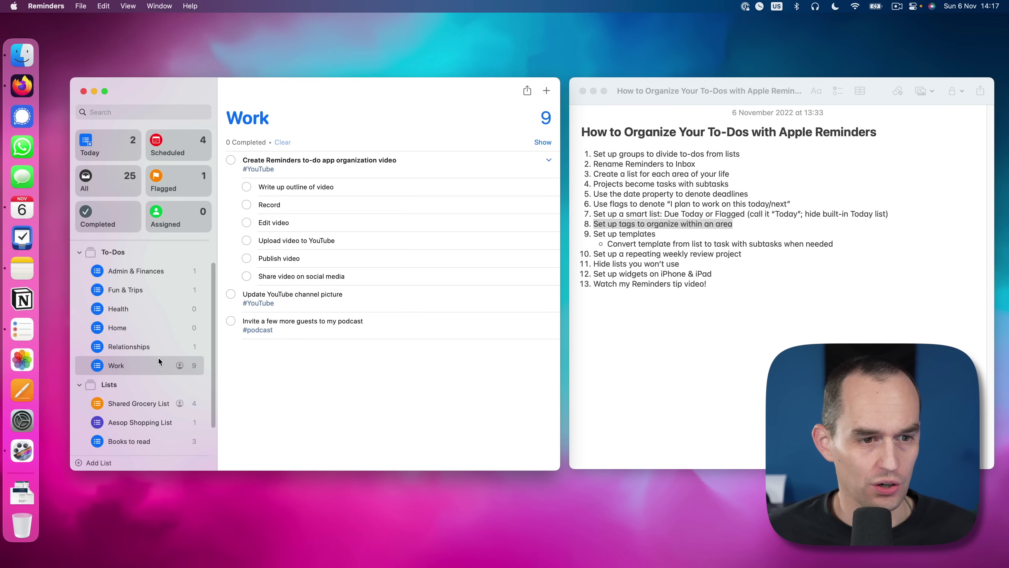
Filter reminders by the #YouTube and #podcast tags, ending with only #podcast shown
scroll(161, 329, "down", 3)
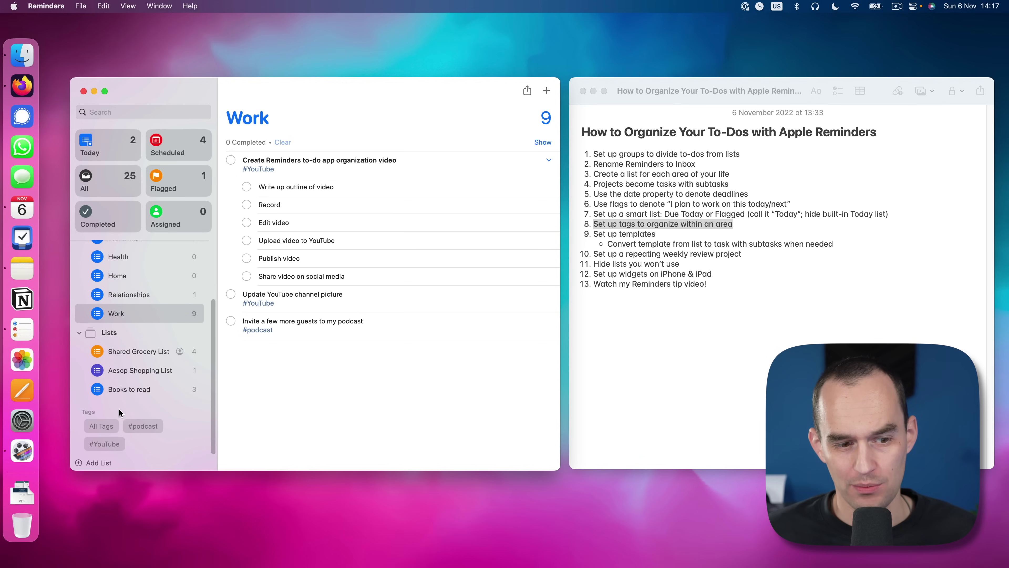
left_click(104, 443)
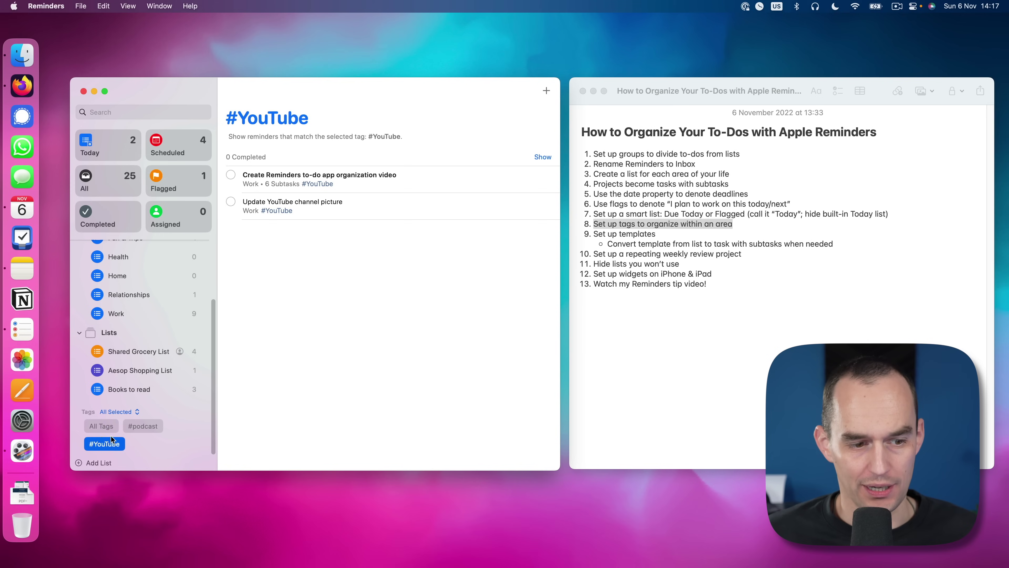
left_click(106, 445)
left_click(113, 444)
left_click(146, 427)
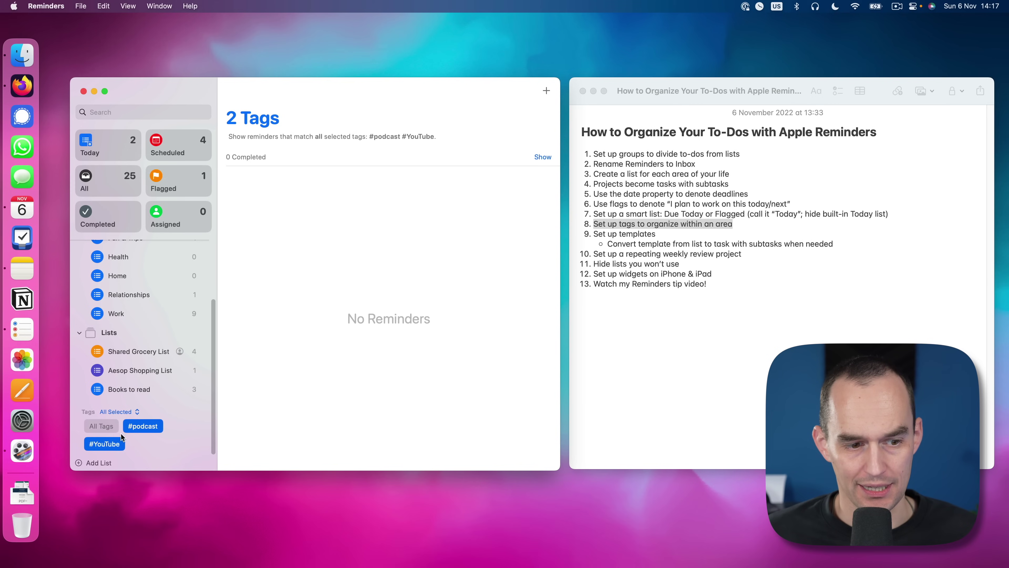
left_click(116, 442)
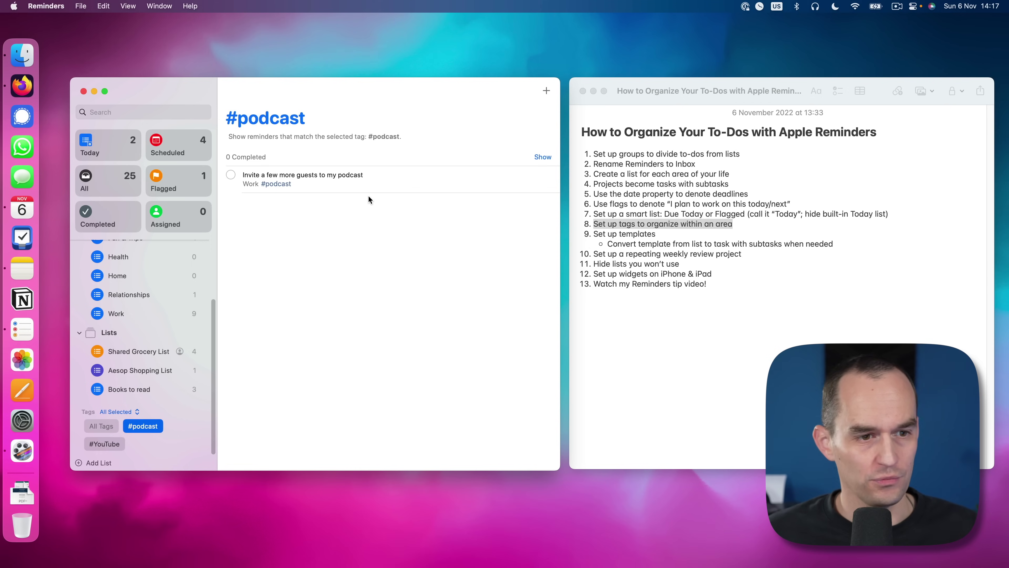
scroll(169, 373, "up", 5)
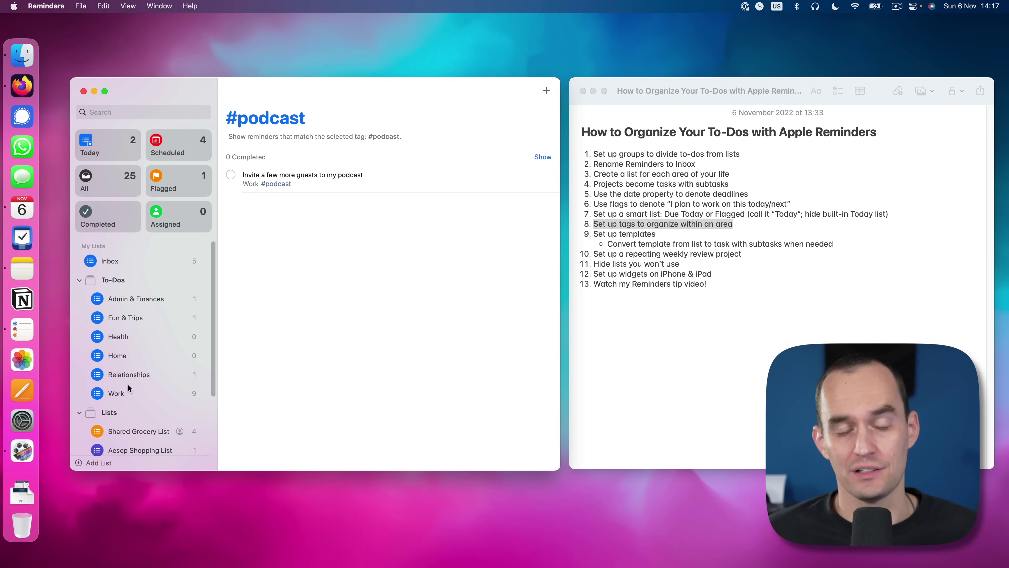
Highlight the Set up templates step in the notes checklist
left_click(614, 241)
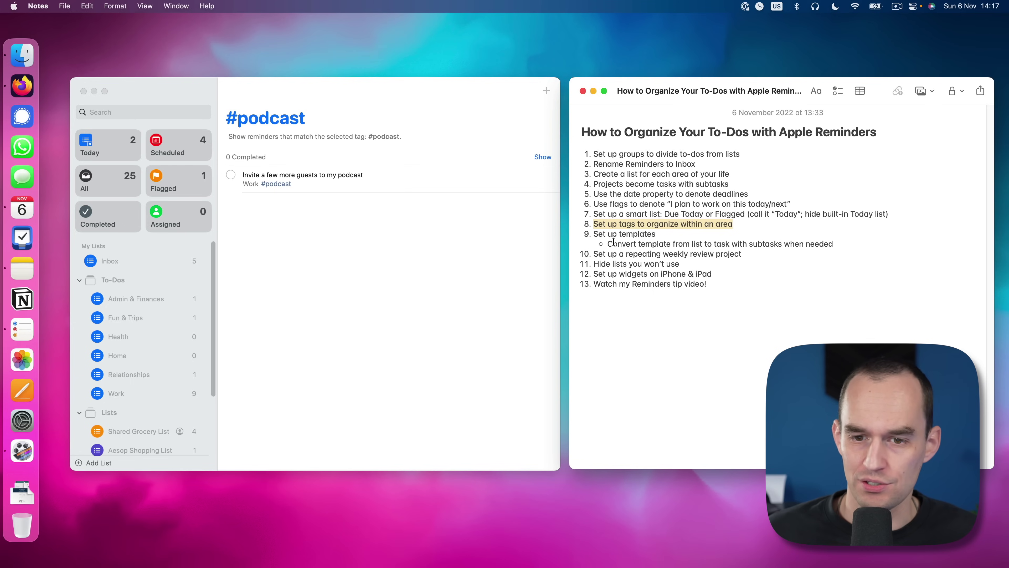
left_click_drag(594, 231, 657, 232)
left_click(659, 232)
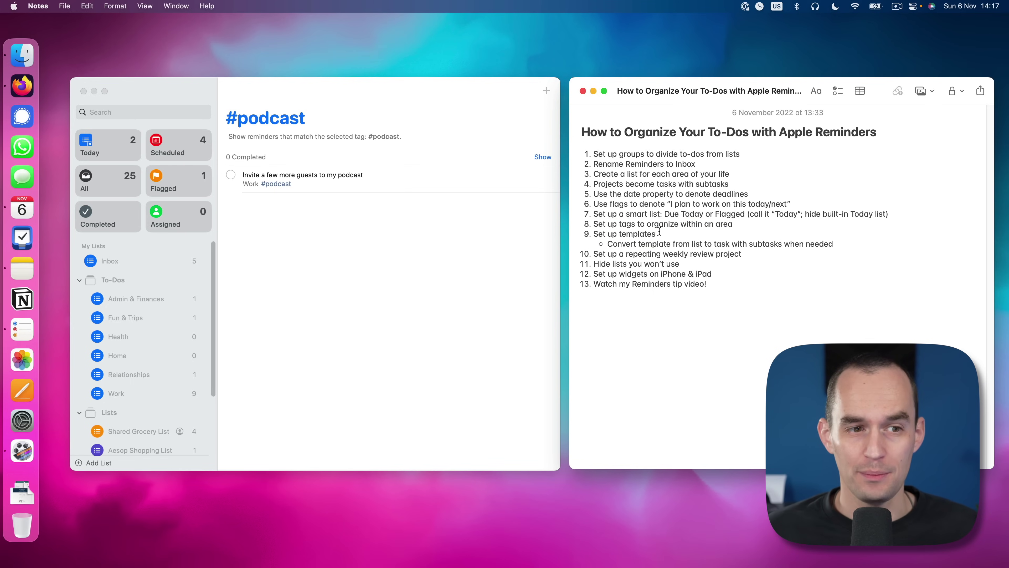
Move 'Pack for appointments' from Inbox into Health, then view the Work list
left_click(356, 319)
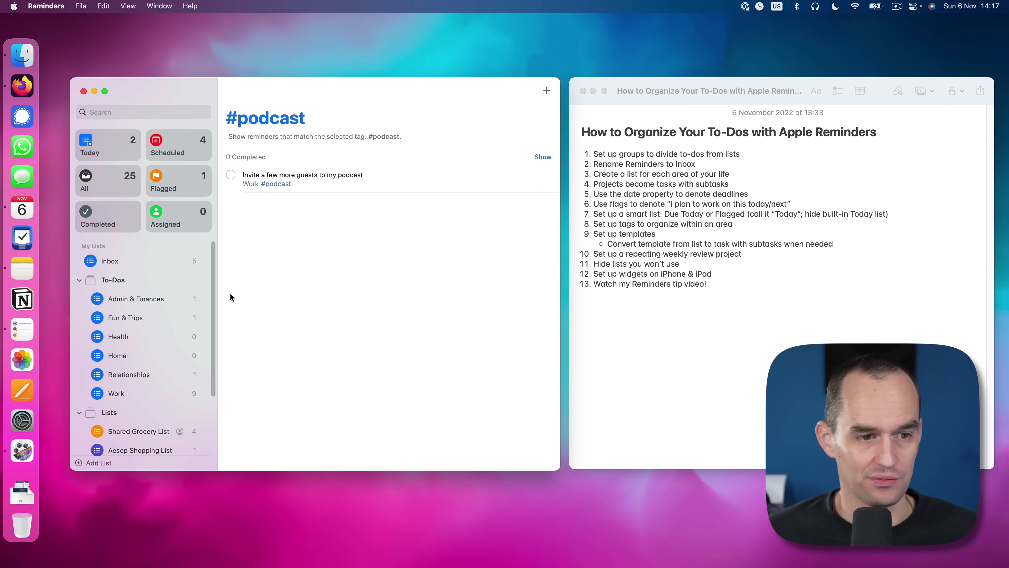
left_click(141, 260)
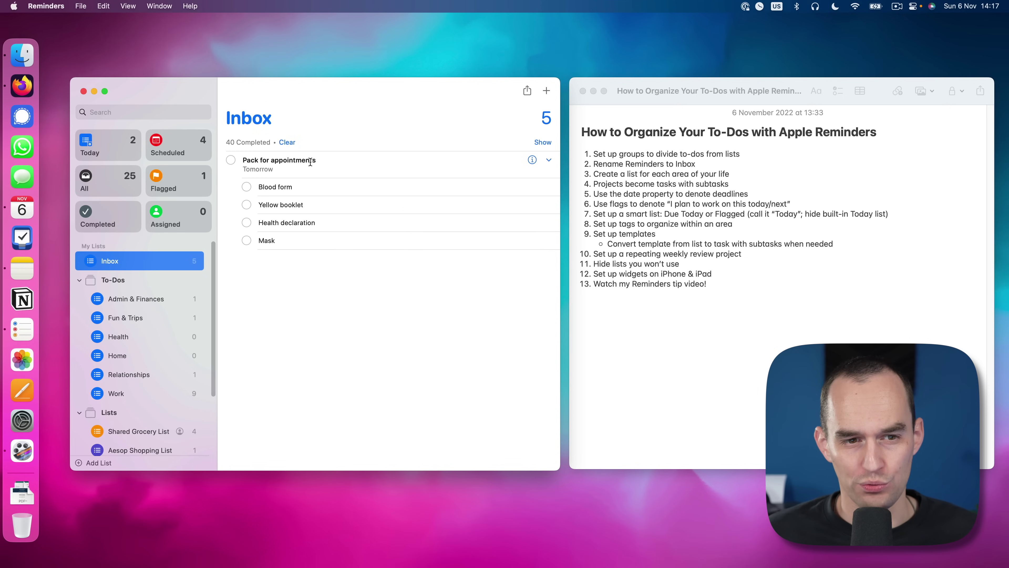
mouse_move(332, 160)
left_mouse_down()
mouse_move(383, 160)
mouse_move(232, 246)
mouse_move(131, 336)
left_mouse_up()
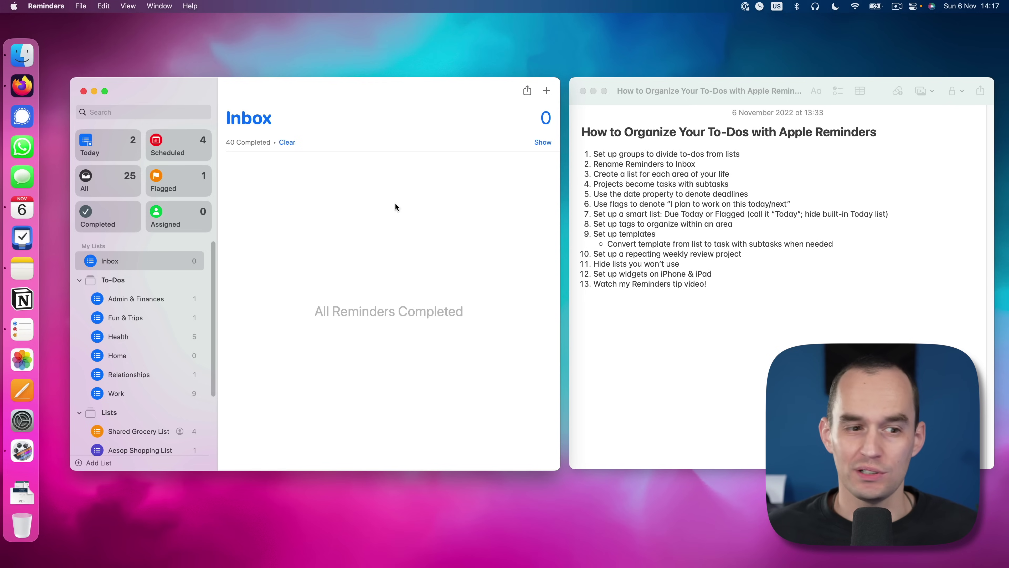
left_click(139, 392)
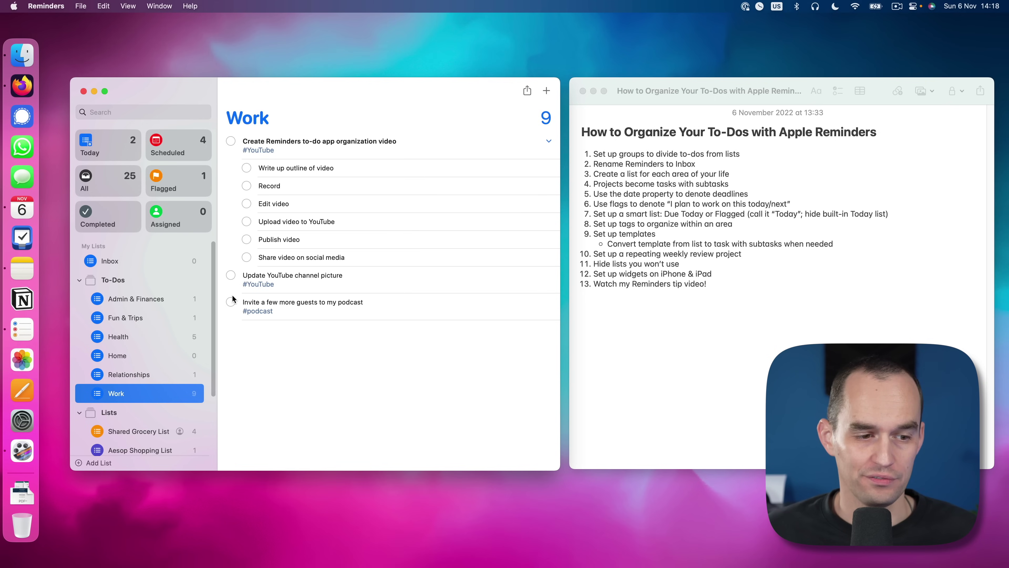
Create a new list named 'Create a YouTube Video'
left_click(102, 462)
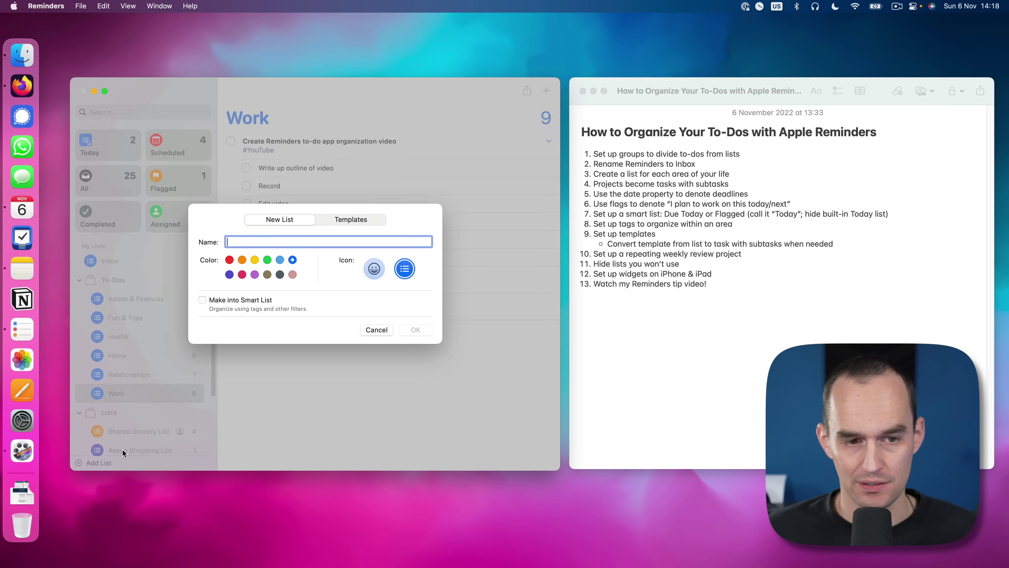
type("C")
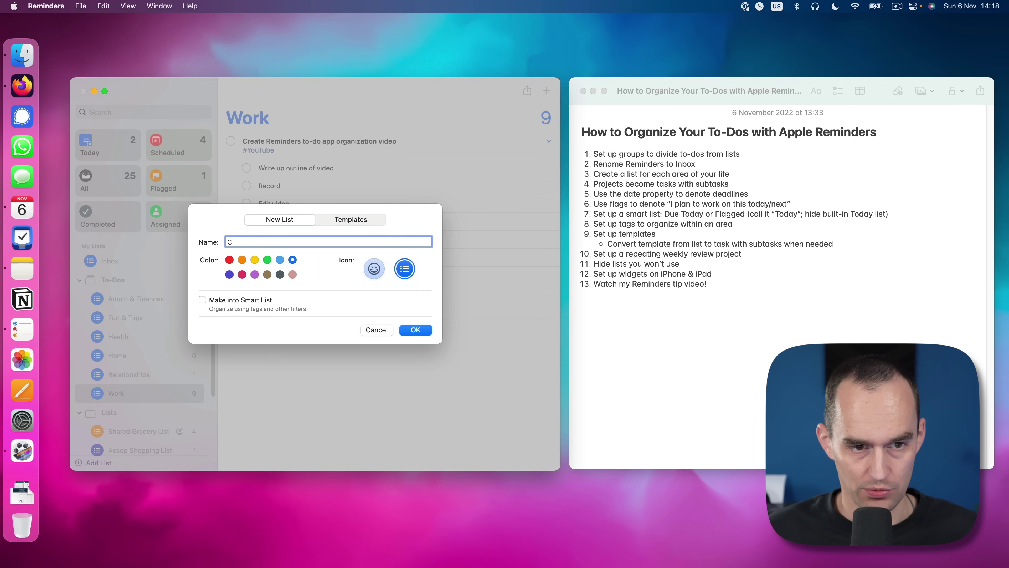
type("reate a YouTube Video")
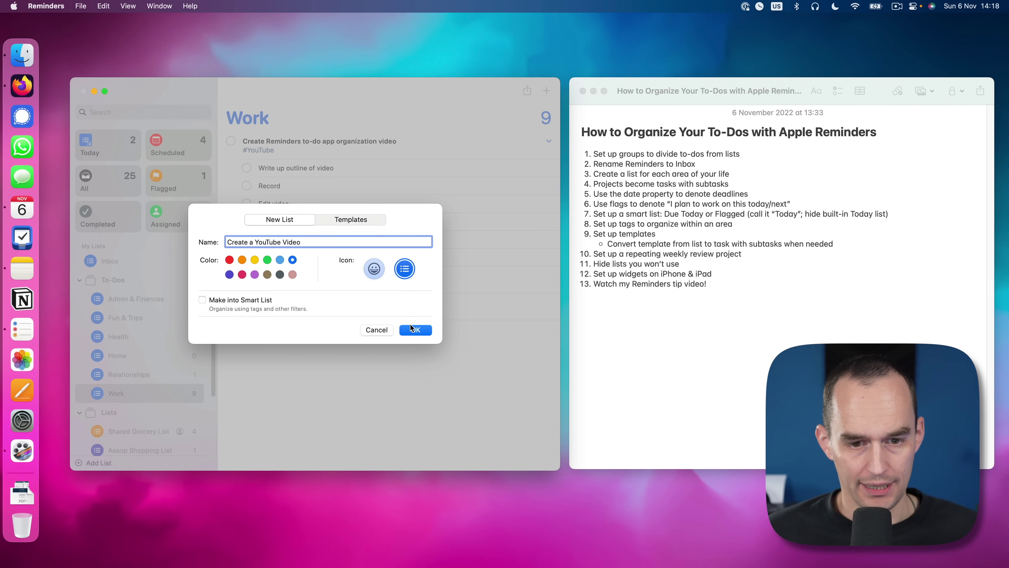
left_click(415, 330)
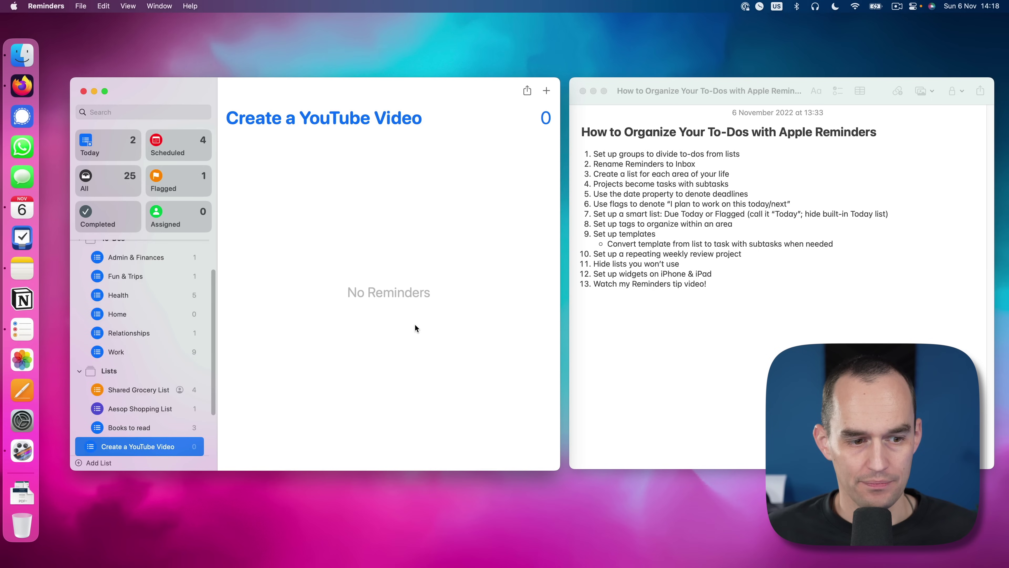
Move the video-creation task with its subtasks from Work into Create a YouTube Video
left_click(135, 350)
left_click(411, 141)
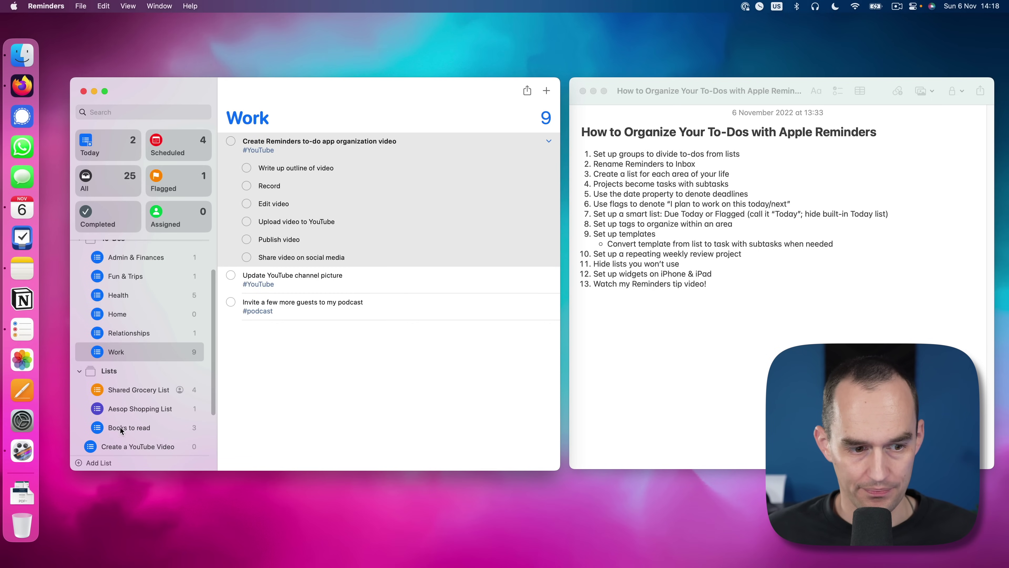
left_click(131, 446)
left_click(298, 200)
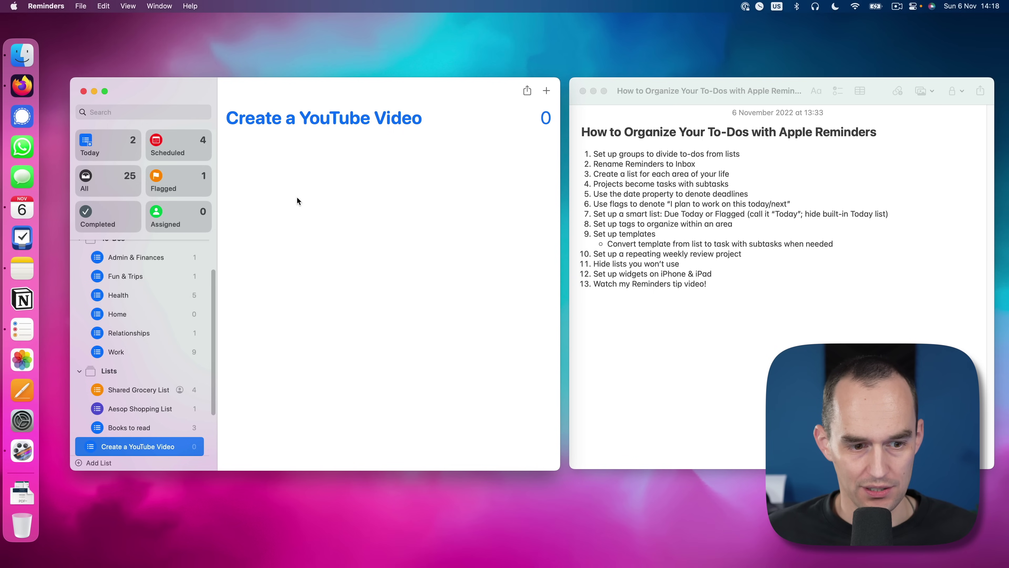
key("Escape")
left_click(130, 352)
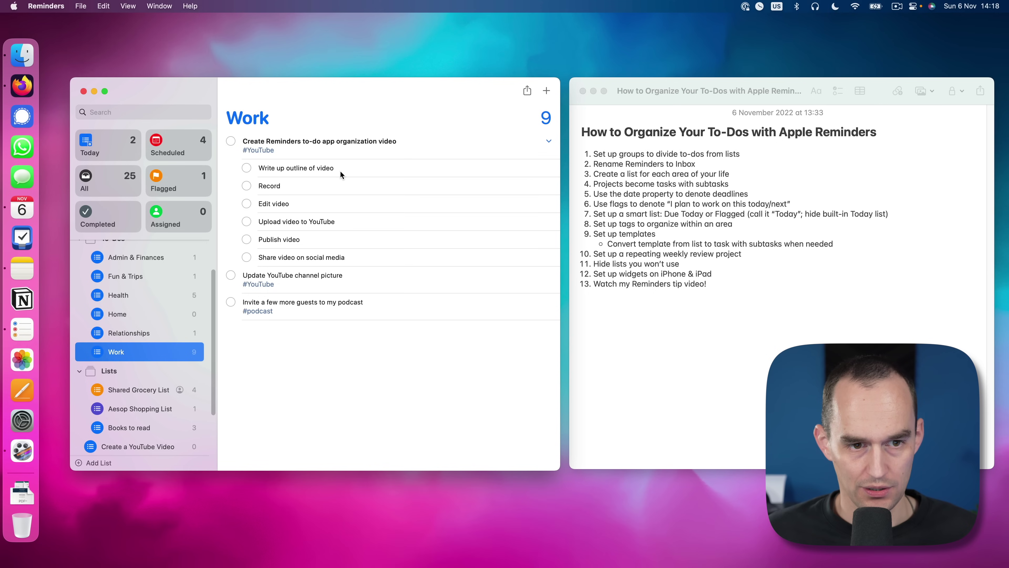
left_click(403, 253)
left_click(378, 151)
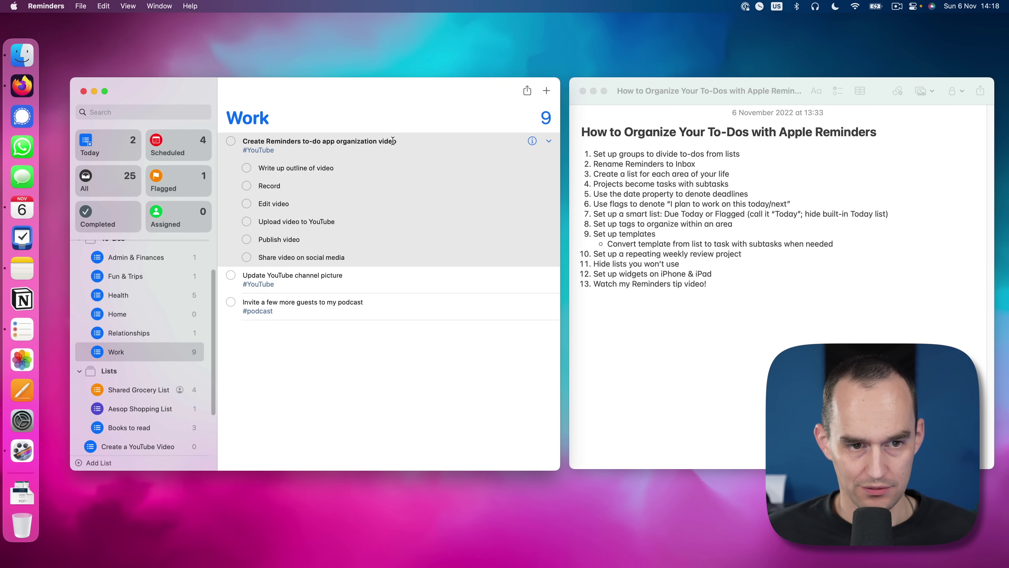
left_click_drag(430, 144, 132, 446)
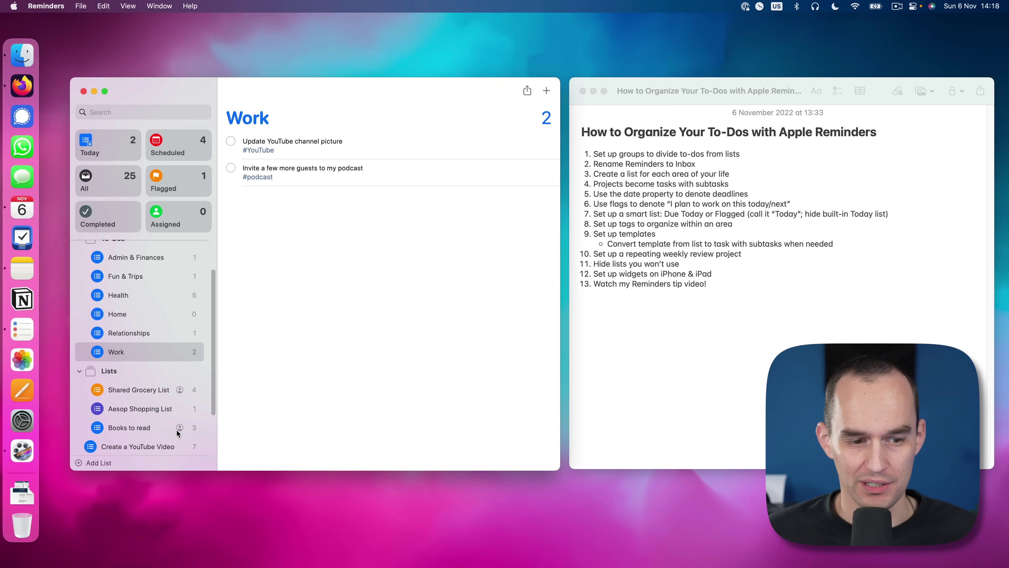
Promote the six subtasks to top-level reminders and delete the parent video task
left_click(145, 445)
left_click(364, 164)
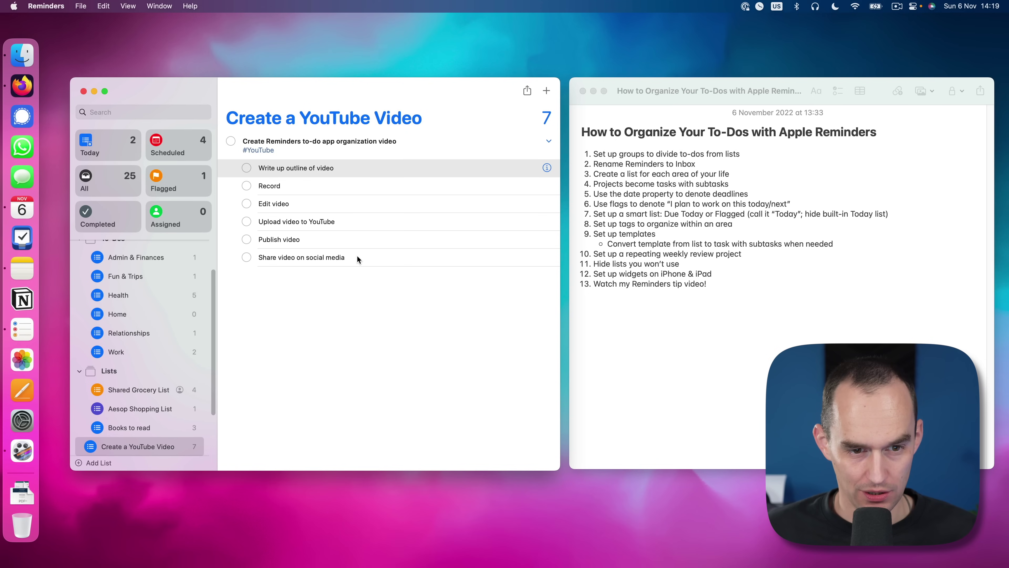
left_click(362, 255, "shift")
key("super+bracketleft")
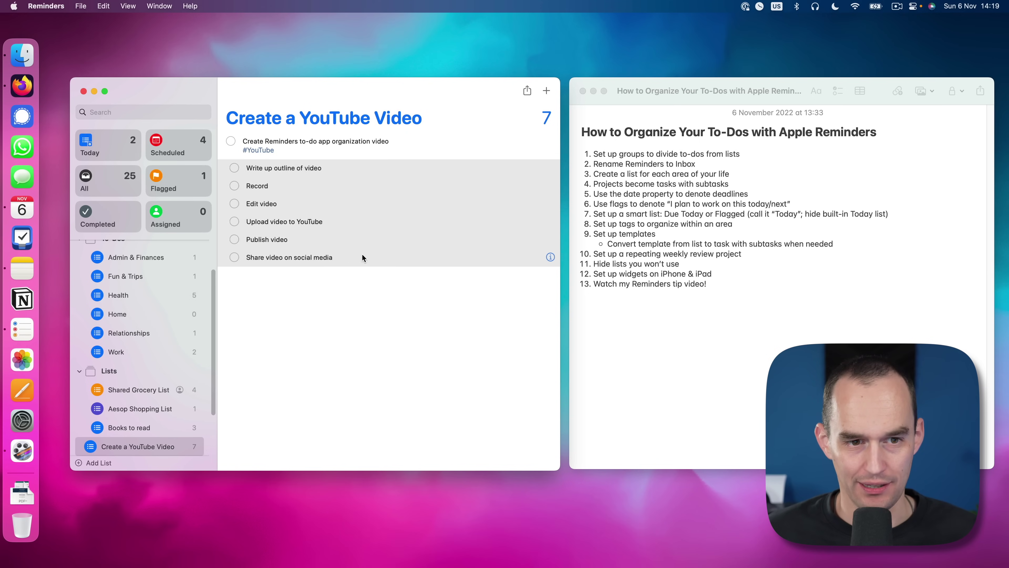
left_click(338, 141)
key("Escape")
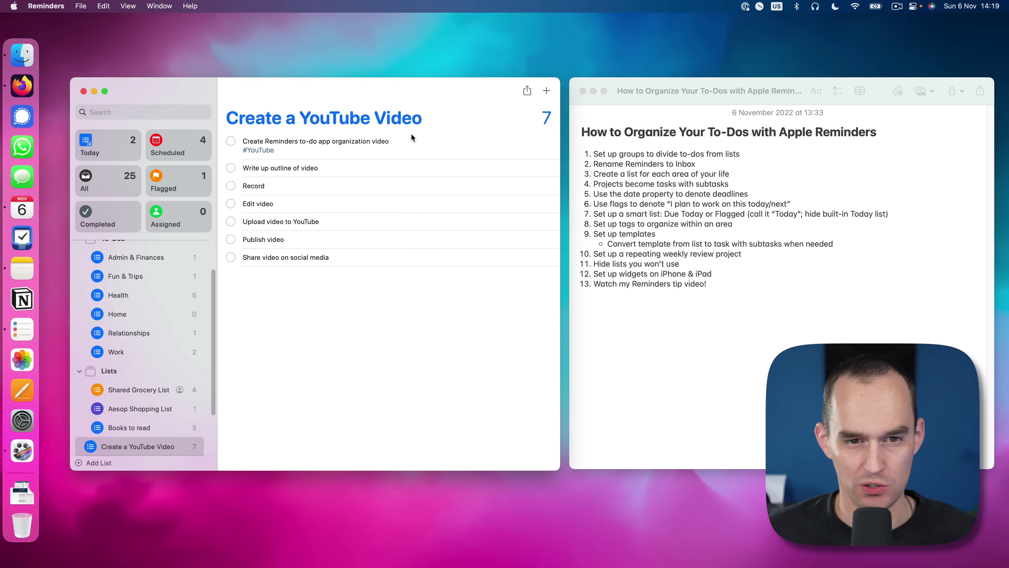
left_click(420, 139)
key("BackSpace")
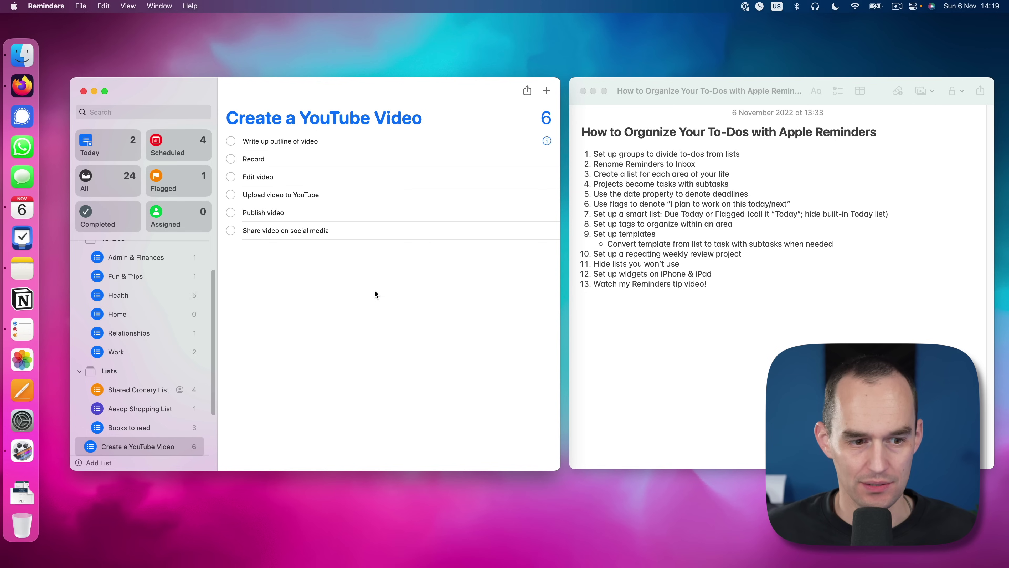
Save the Create a YouTube Video list as a template
left_click(82, 6)
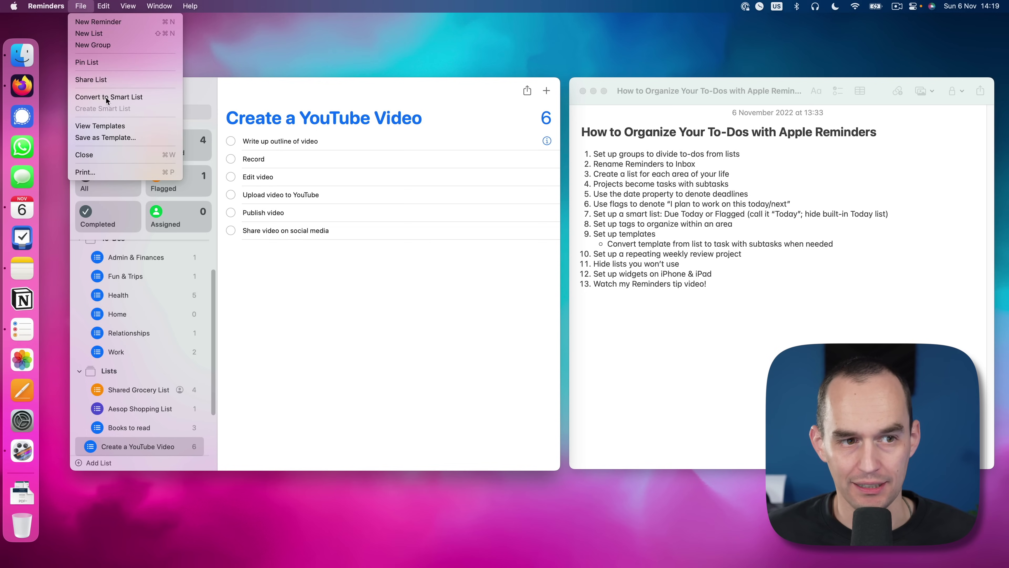
left_click(106, 137)
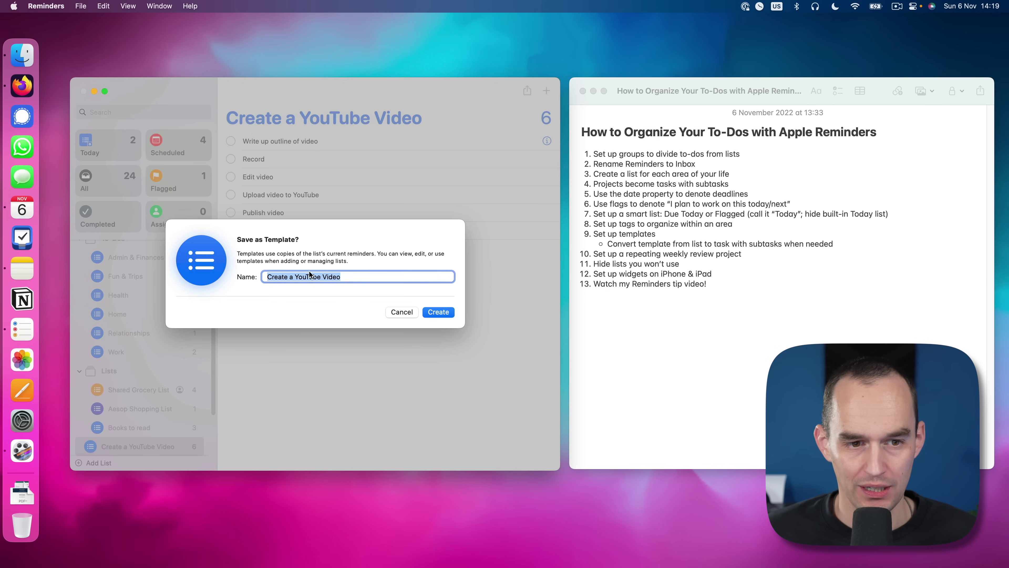
left_click(445, 312)
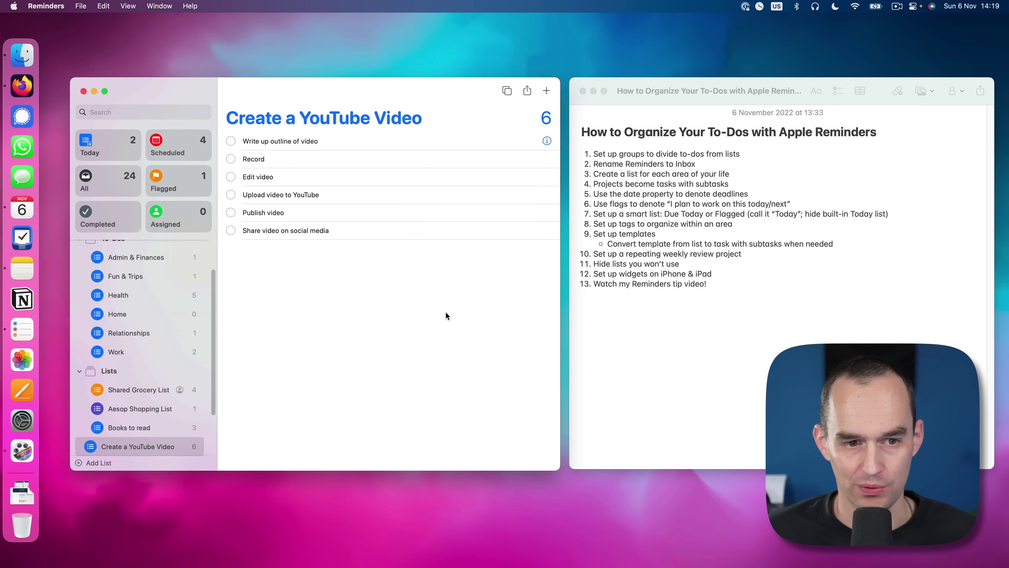
left_click(390, 231)
Move the six video-step reminders back into the Work list
left_click(367, 140, "shift")
left_click_drag(367, 140, 165, 346)
left_click(140, 349)
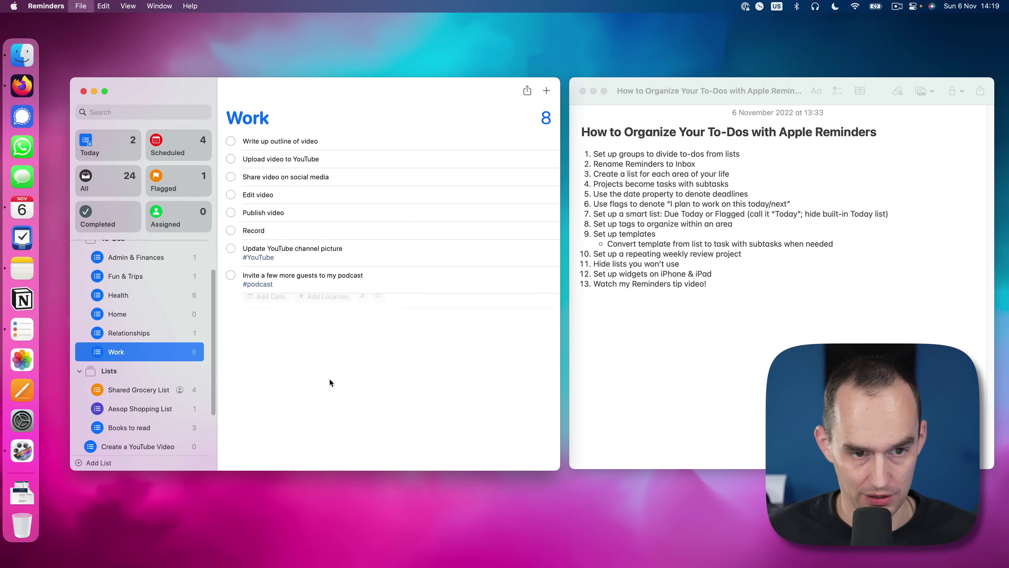
left_click(145, 351)
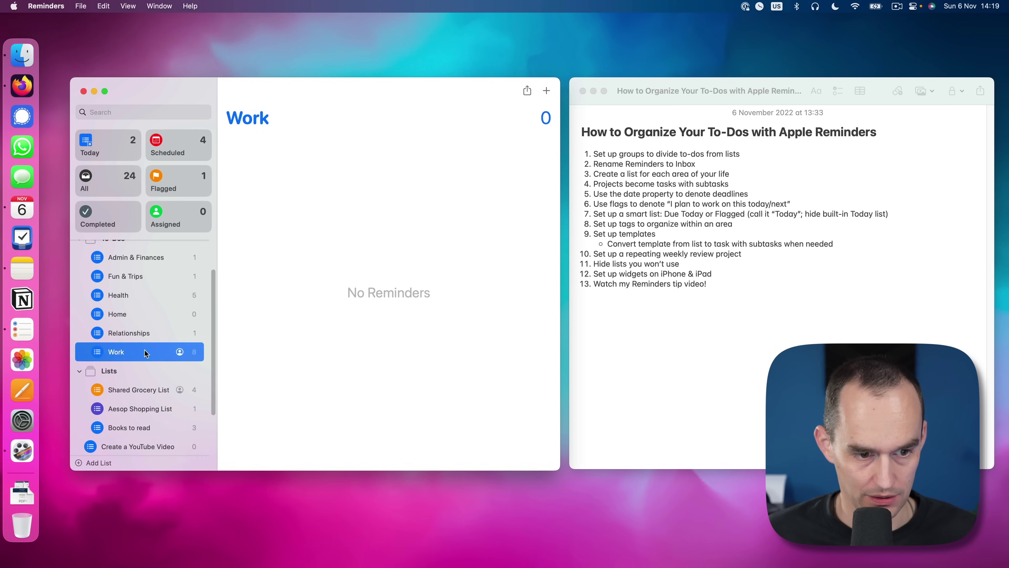
Add 'Create youTube video about Apple Reminders' in Work and indent the six steps under it
left_click(373, 313)
type("Create you")
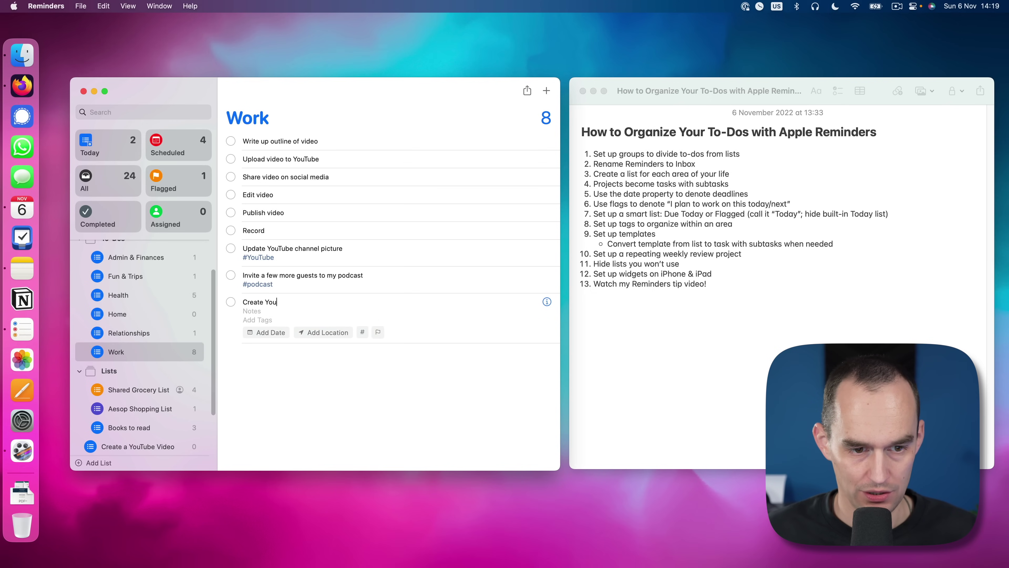
type("Tube video about Apple ")
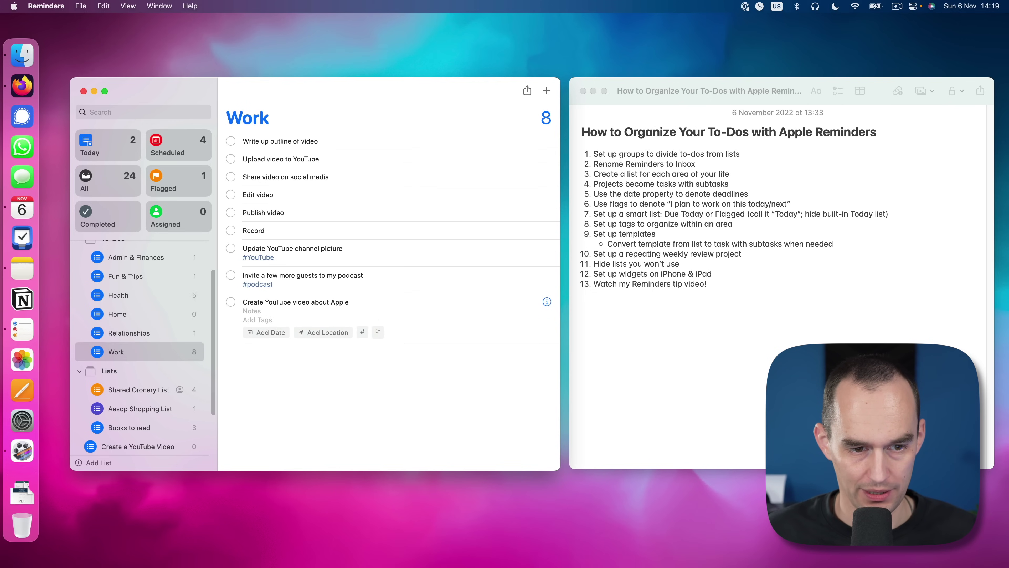
type("Reminders")
key("Return")
key("Return")
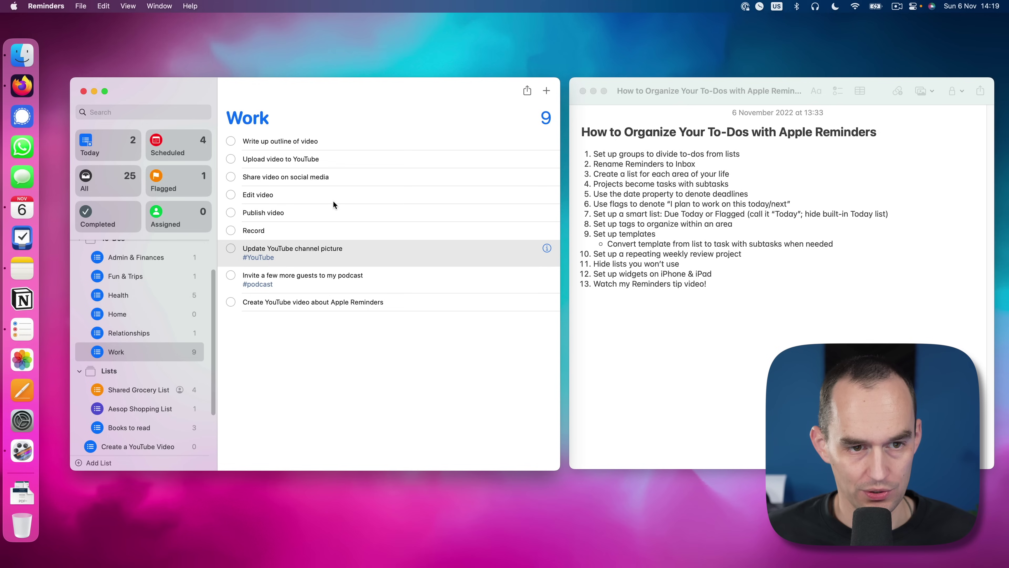
left_click(308, 140)
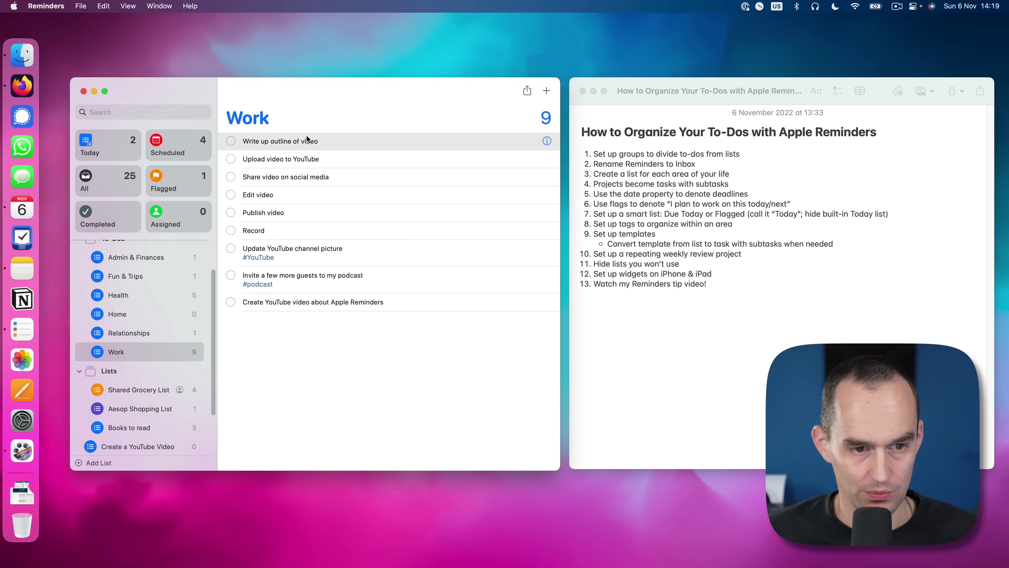
left_click(283, 234, "shift")
left_click_drag(300, 233, 322, 316)
key("super+bracketright")
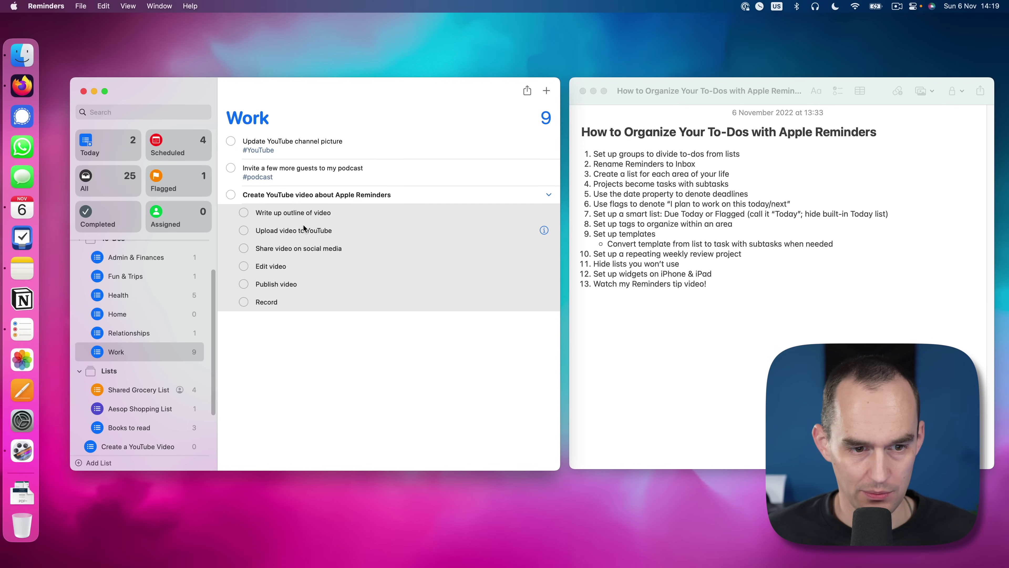
left_click(333, 323)
Reorder the subtasks so Record, Edit video and Publish video follow the outline
left_click_drag(296, 301, 320, 210)
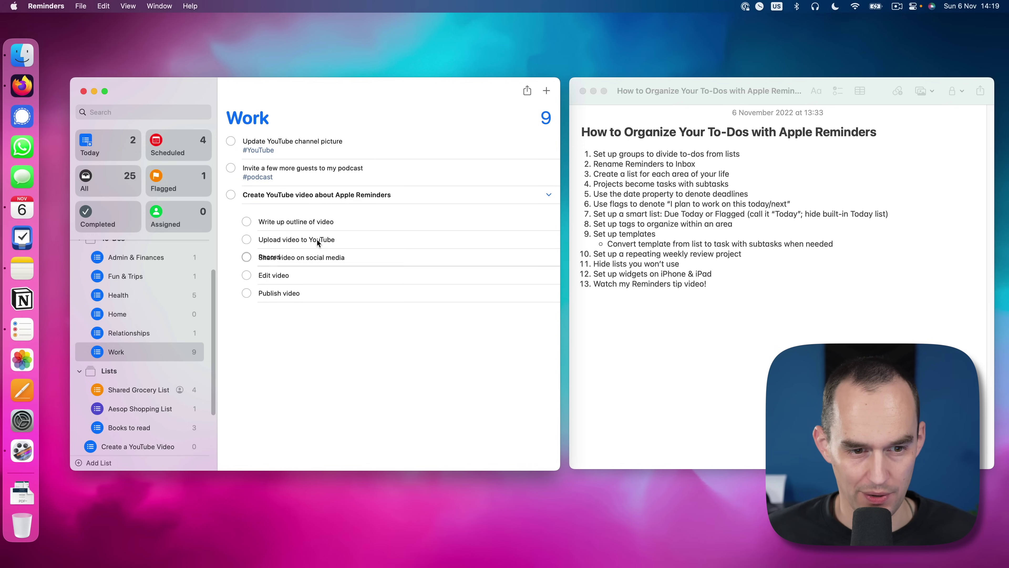
left_click_drag(313, 287, 314, 226)
left_click_drag(294, 302, 350, 214)
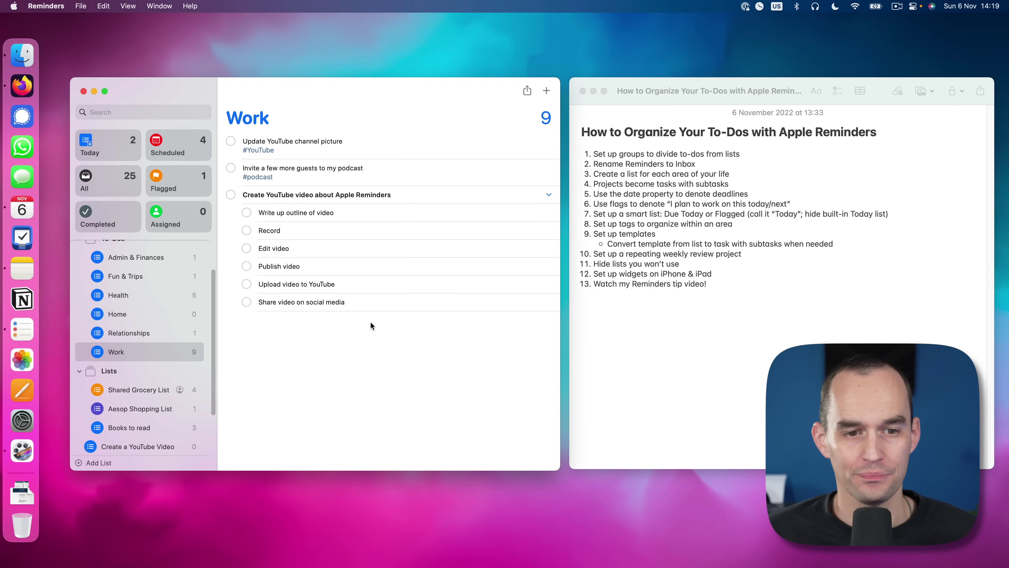
left_click(362, 285)
left_click(371, 344)
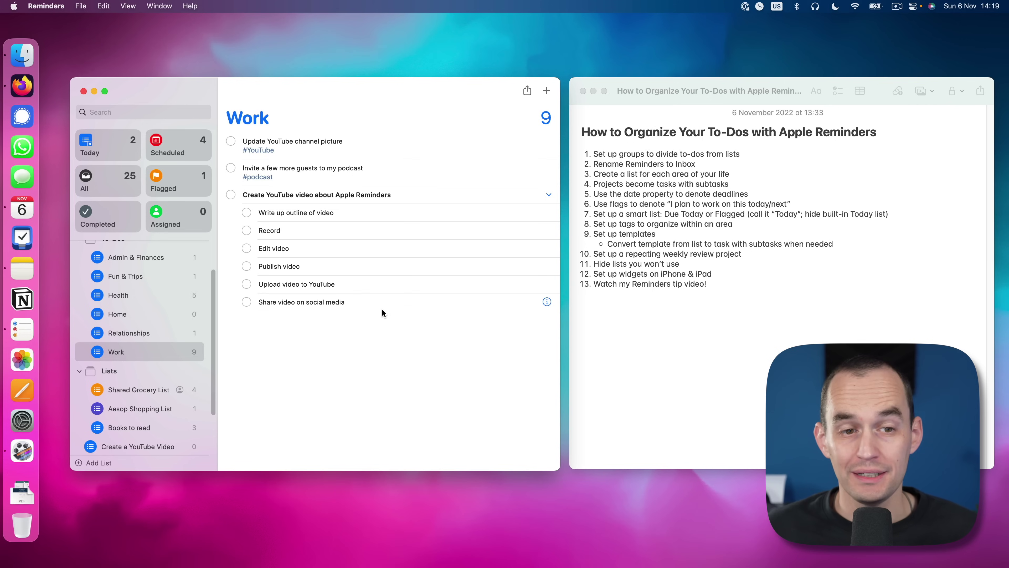
Delete the existing Create a YouTube Video list
right_click(164, 446)
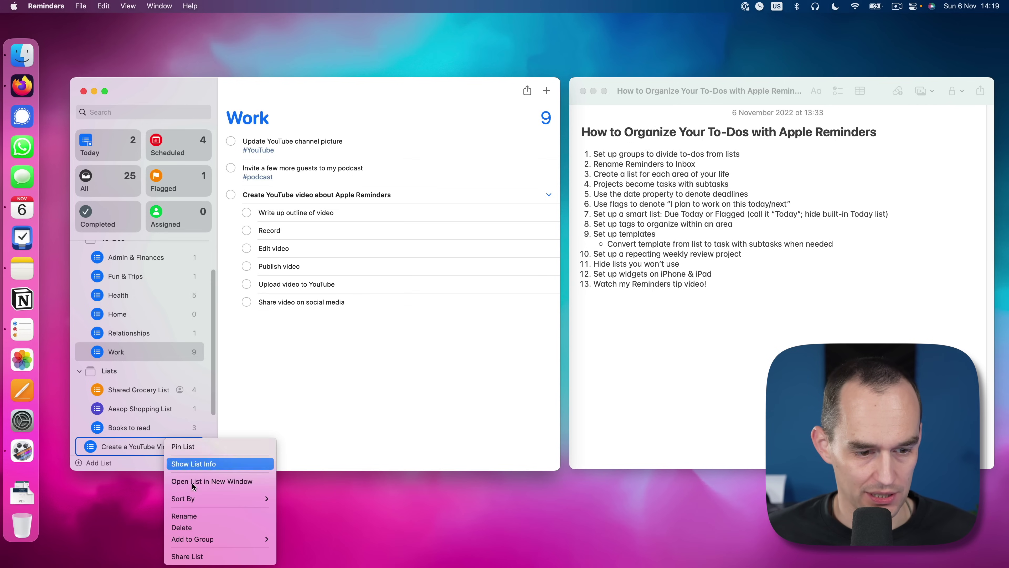
left_click(201, 527)
scroll(148, 274, "up", 2)
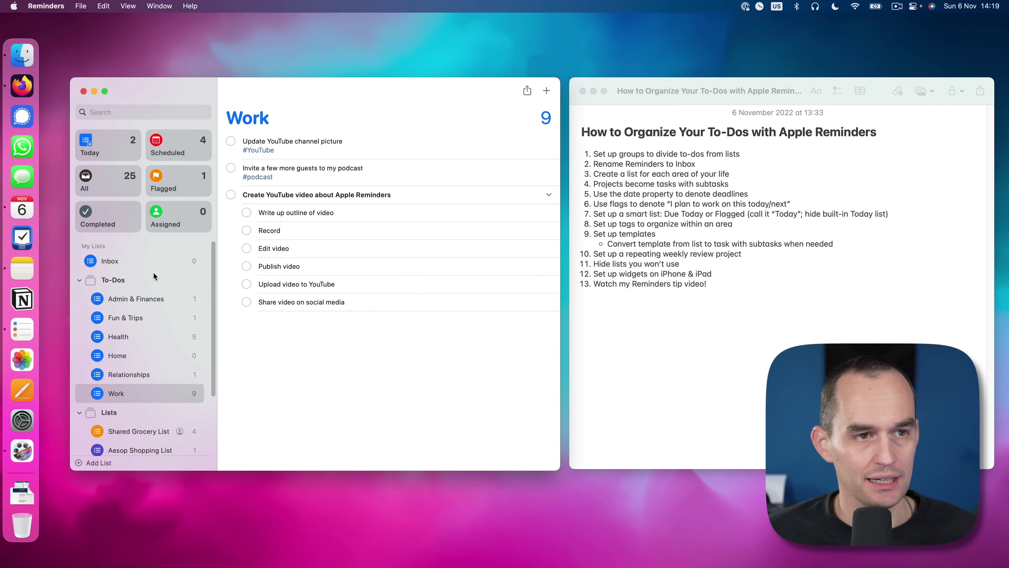
Create a new list from the Create a YouTube Video template
left_click(98, 462)
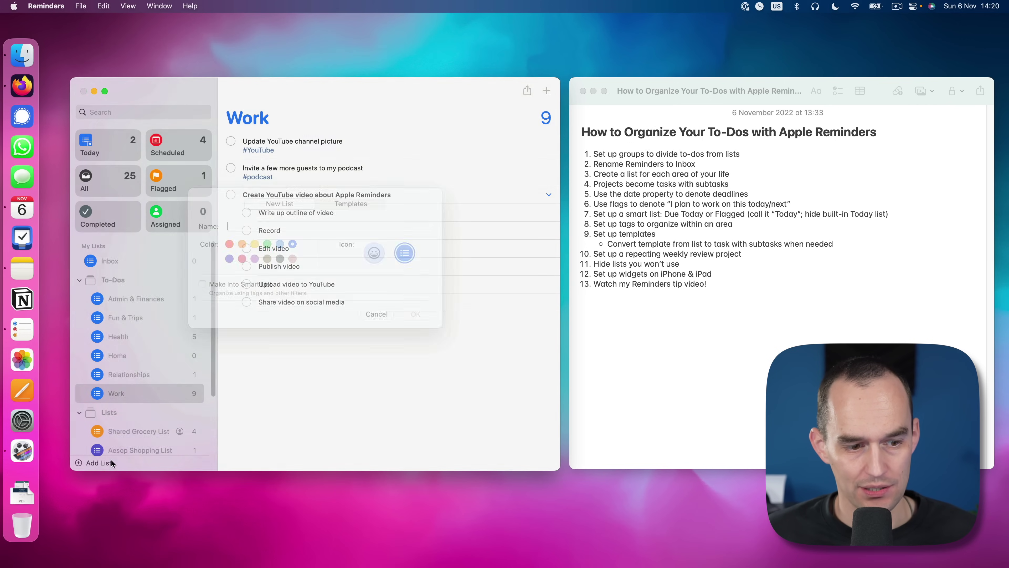
left_click(361, 219)
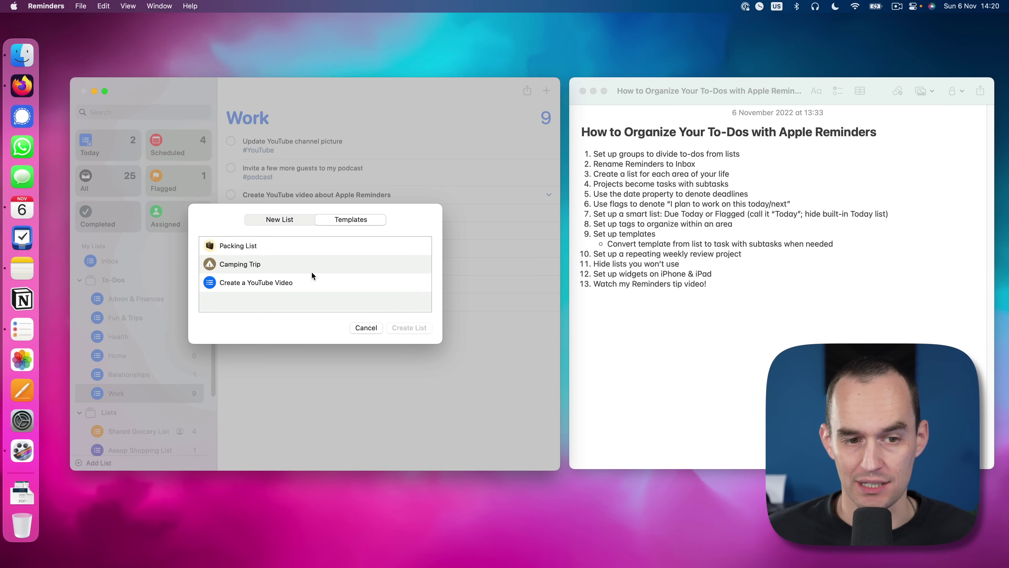
left_click(293, 286)
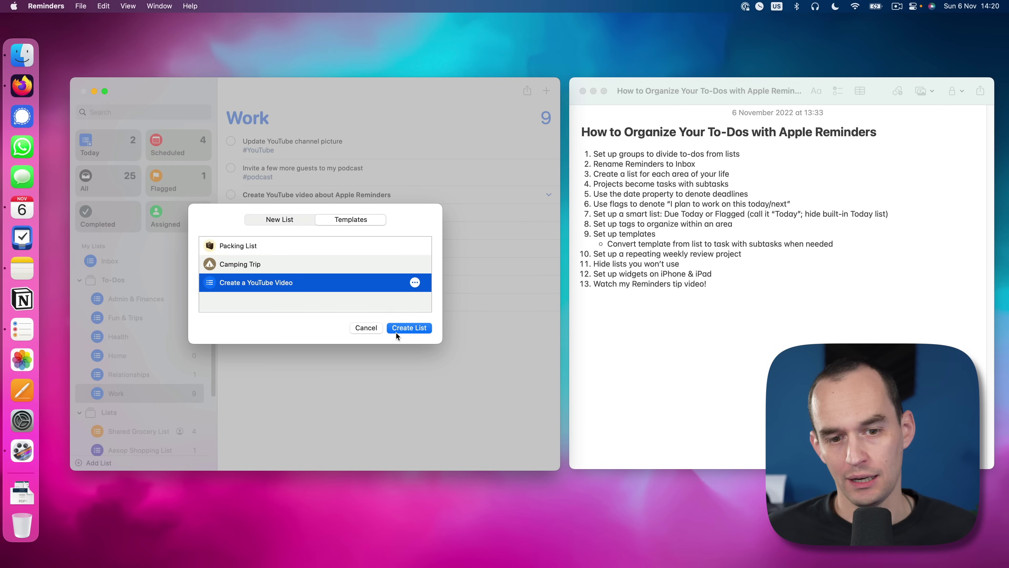
left_click(417, 328)
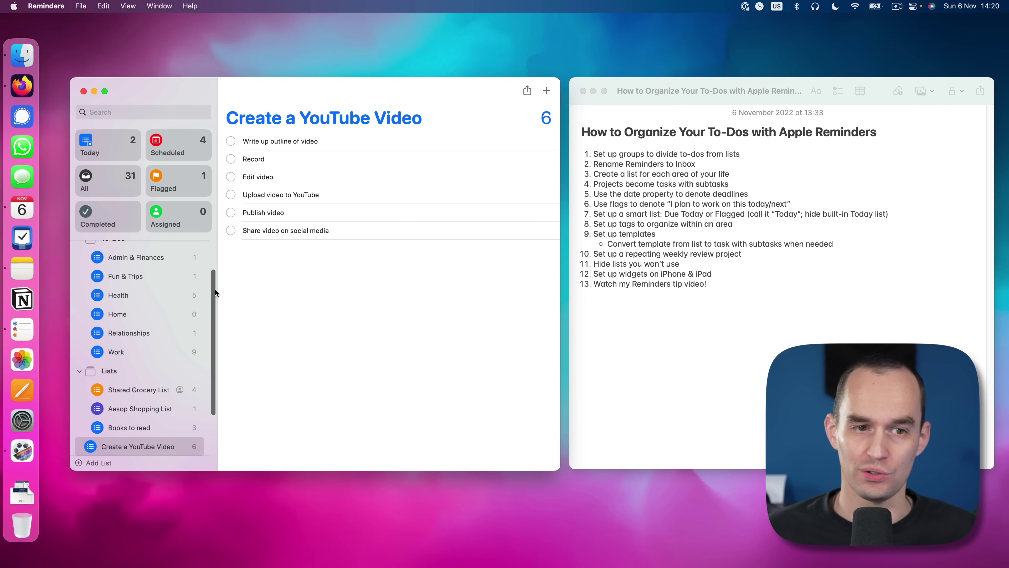
Try moving the six templated reminders into Work
left_click(366, 139)
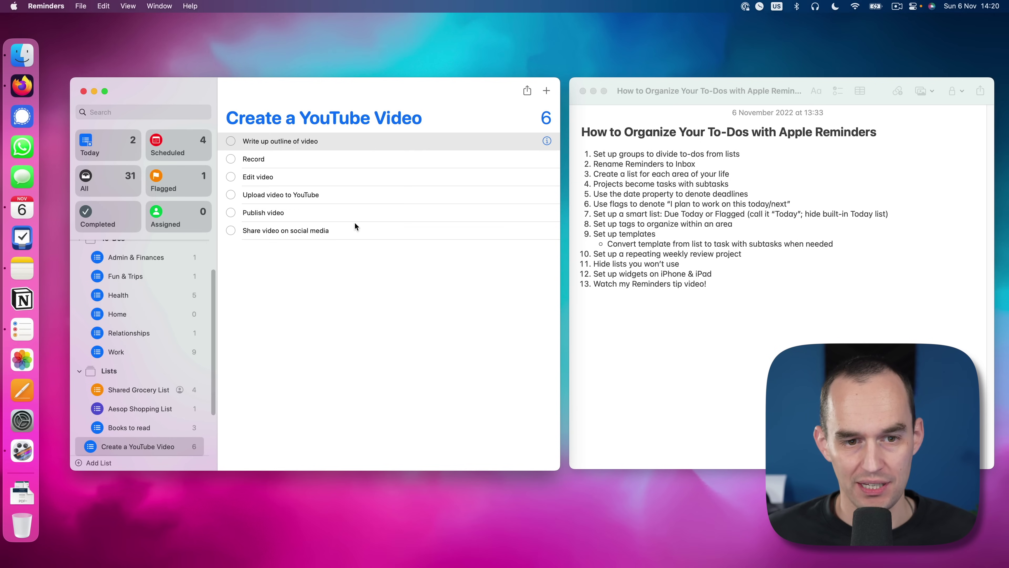
left_click(354, 229, "shift")
left_click_drag(354, 228, 144, 358)
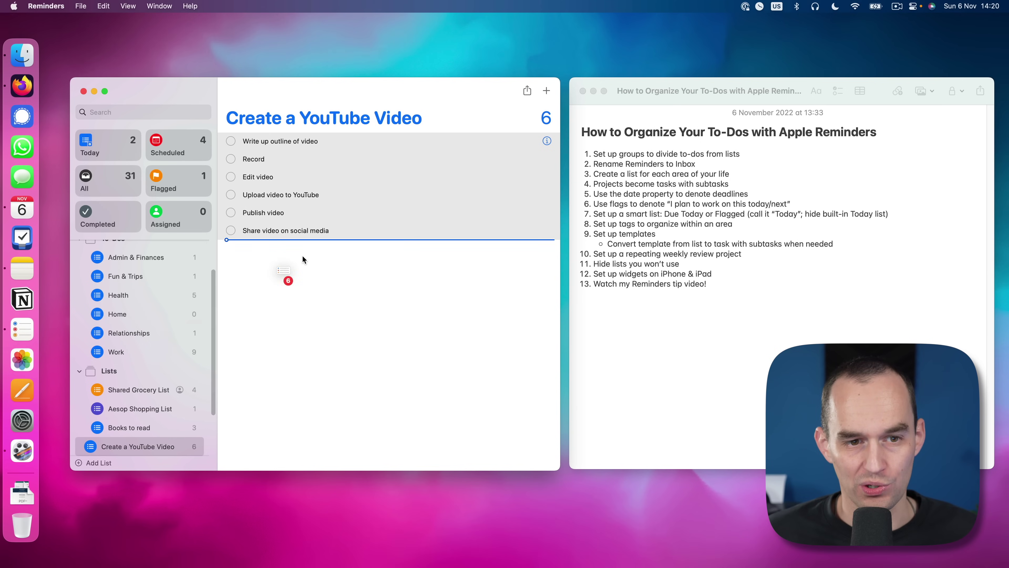
right_click(137, 449)
left_click(413, 329)
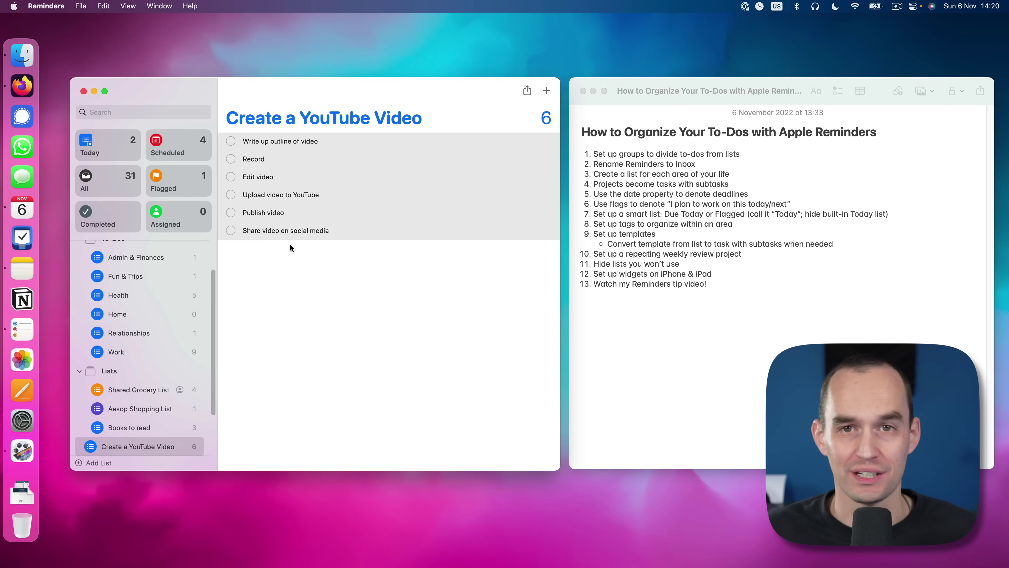
Delete the templated Create a YouTube Video list, leaving Books to read shown
right_click(164, 446)
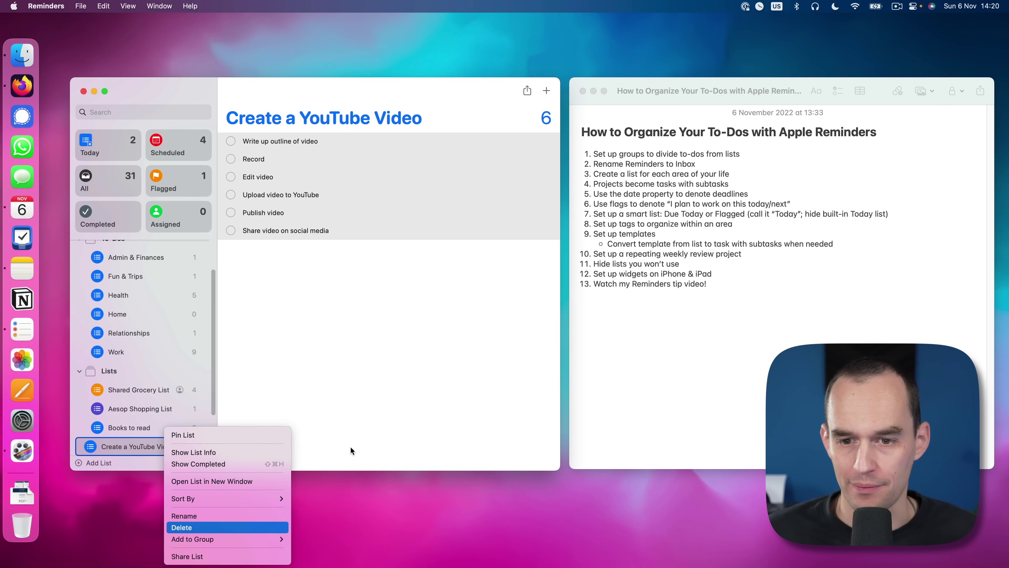
left_click(198, 528)
left_click(342, 317)
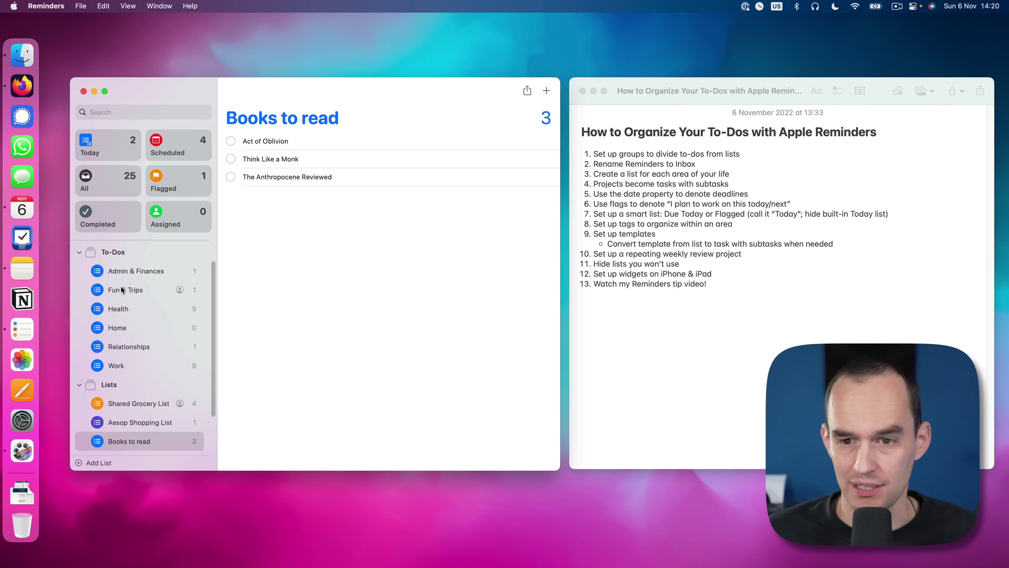
Review the weekly review project step in the tutorial note, then return to Reminders
left_click(641, 233)
left_click(618, 254)
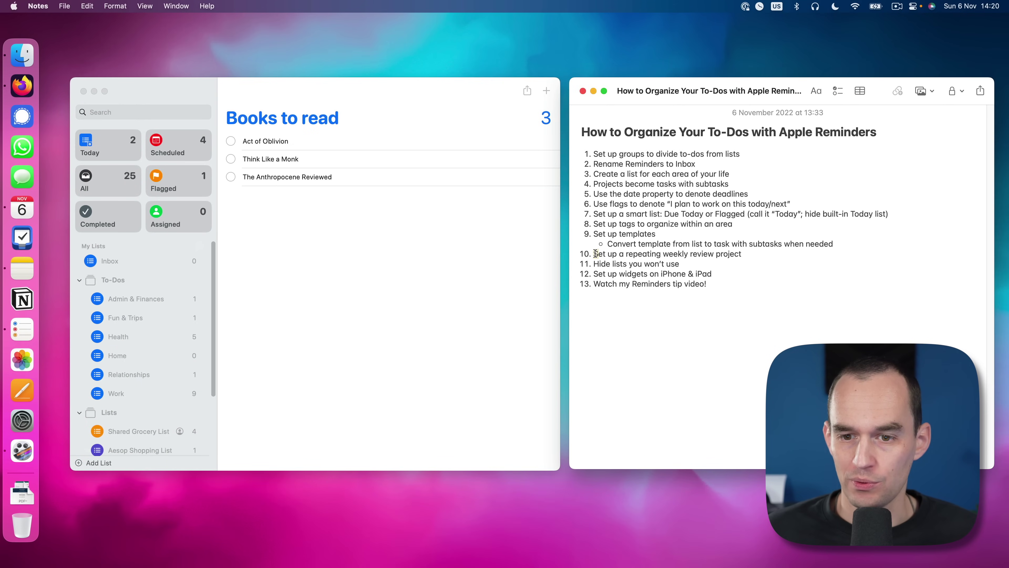
left_click_drag(593, 254, 741, 254)
left_click(741, 253)
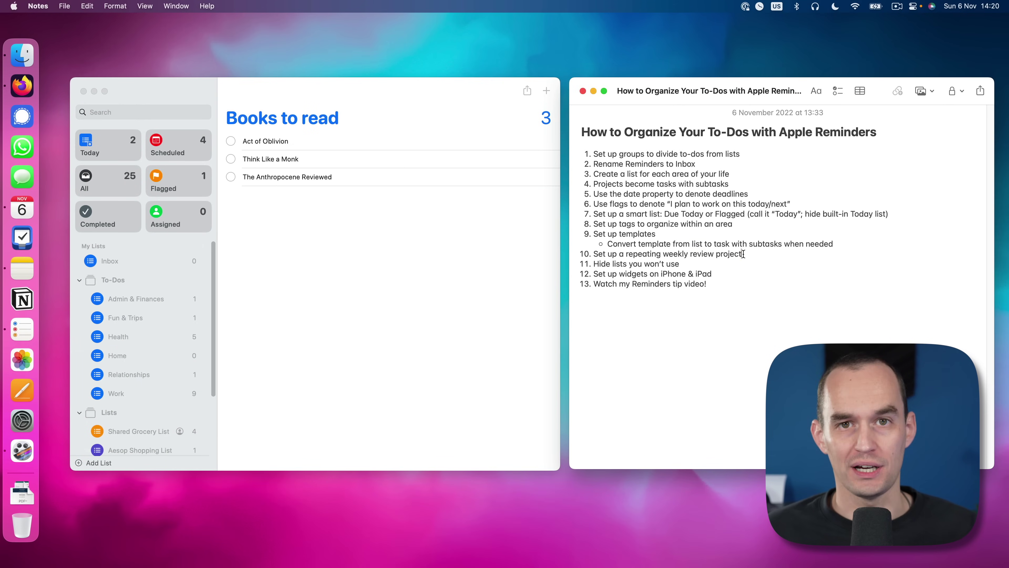
left_click(448, 271)
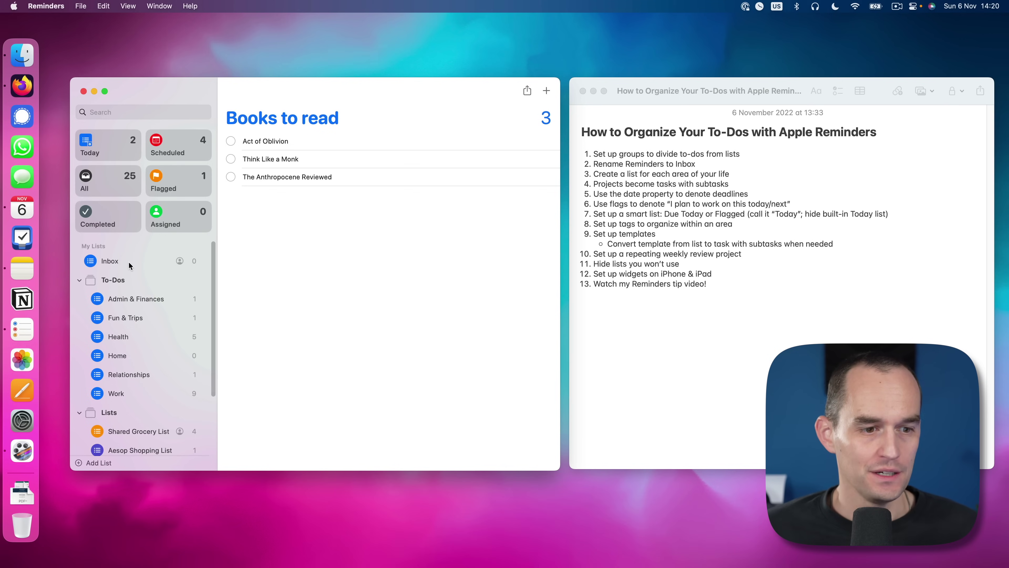
In Admin & Finances, add 'Weekly review' with subtasks for physical, email and Reminders inboxes
left_click(145, 299)
key("super+n")
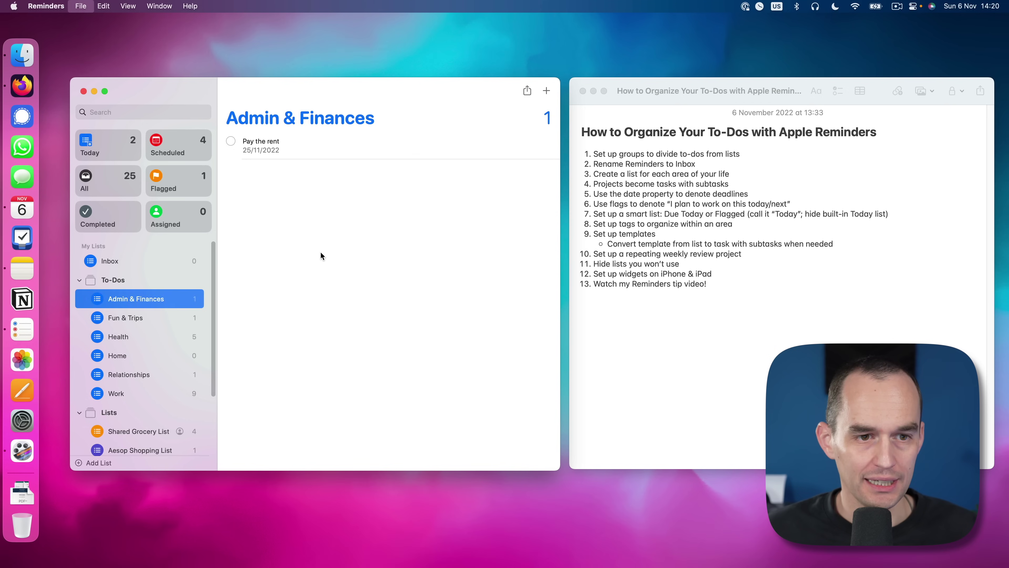
type("Weekly review")
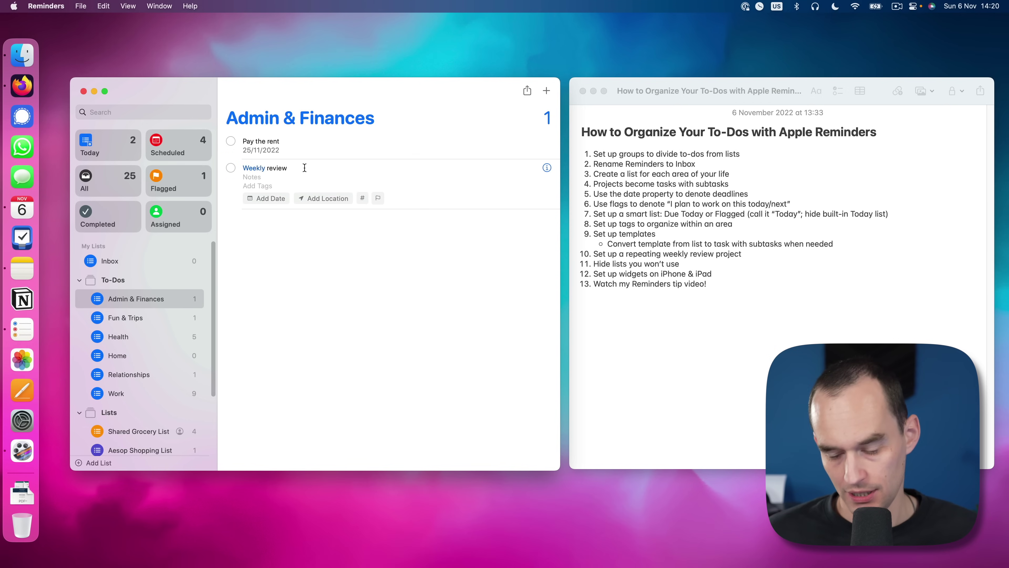
key("Return")
key("Tab")
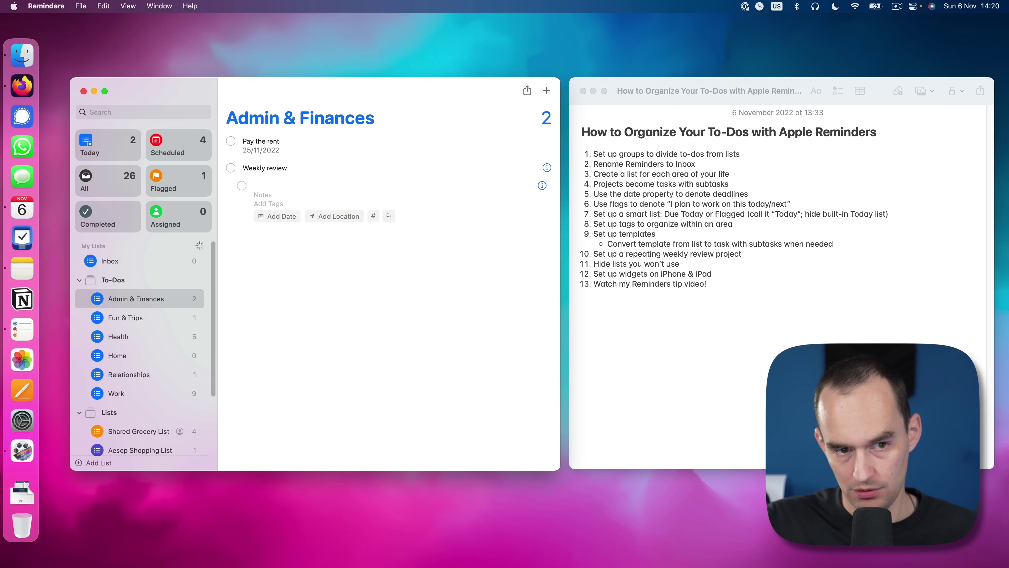
type("Process")
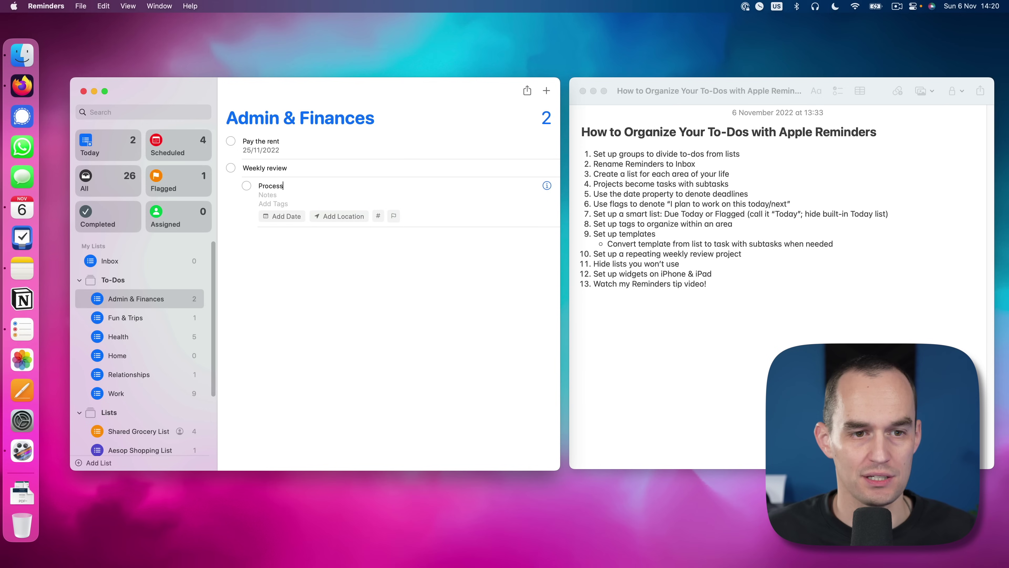
type(" physical inbox")
key("Return")
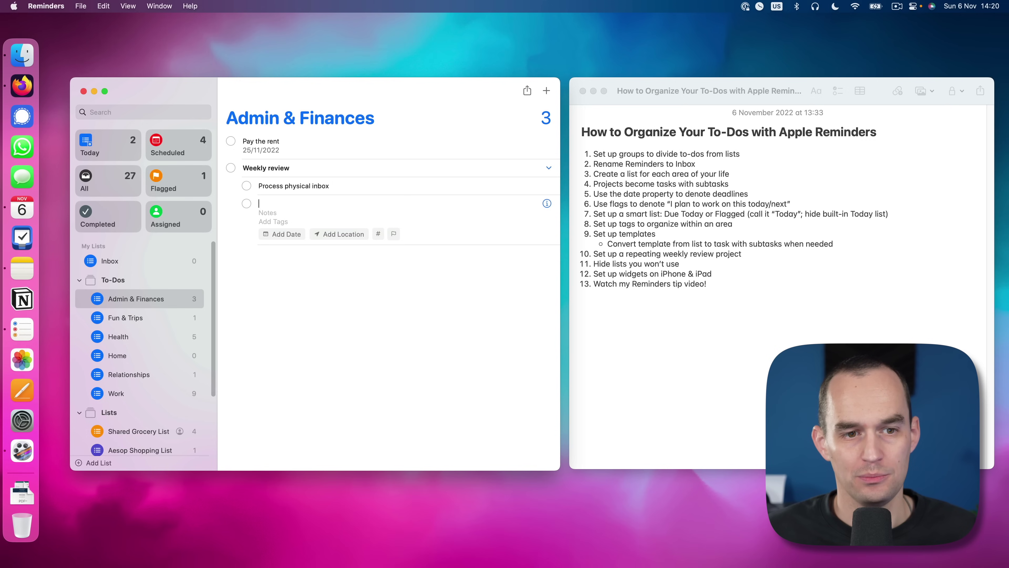
type("Process email inbox")
key("Return")
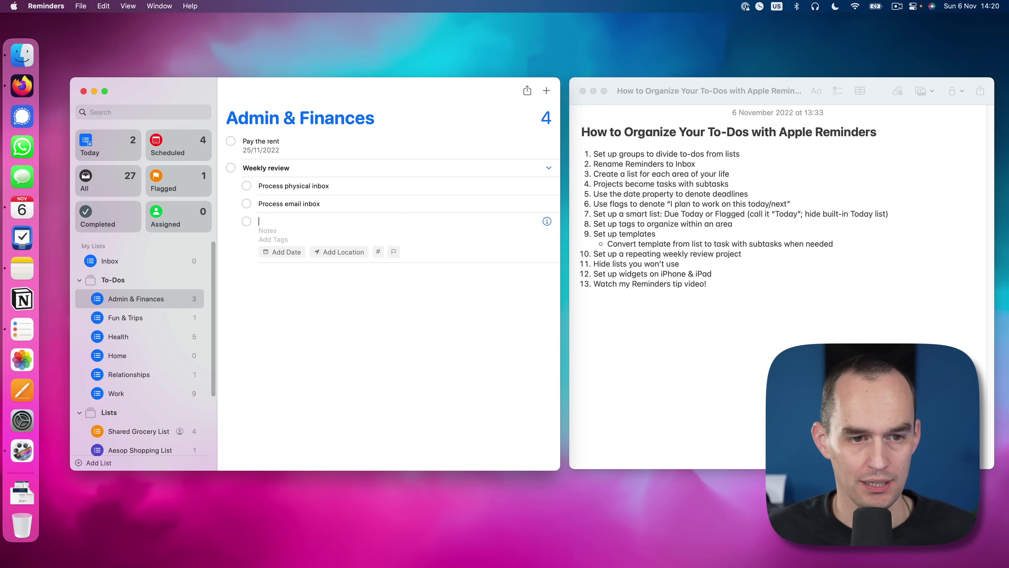
type("Process Reminders ")
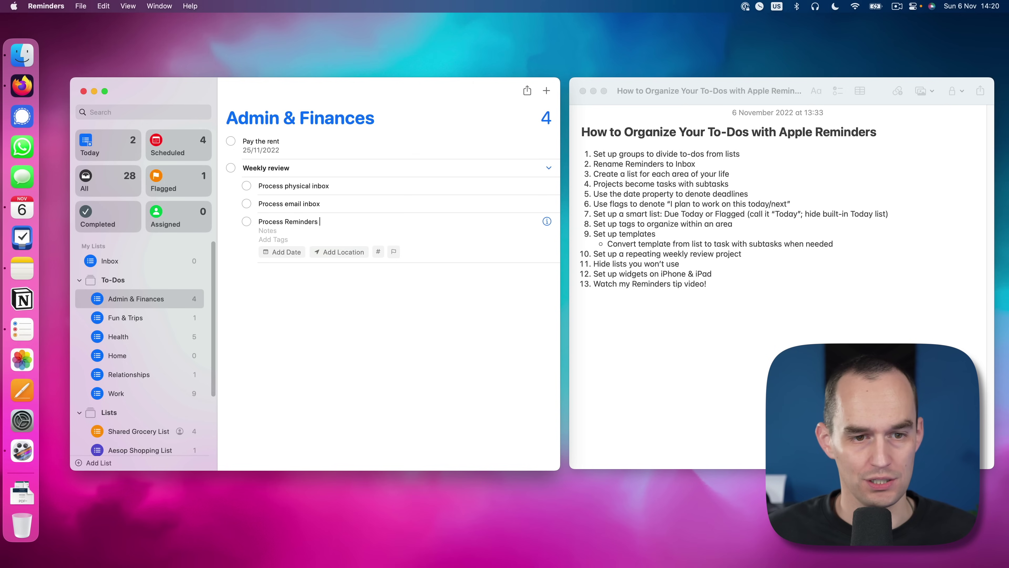
type("inbox")
key("Return")
Add subtasks 'Process notes created in the past week', 'Make sure all areas, projects, and to-dos are up to date', 'Check upcoming events and deadlines'
type("Process not")
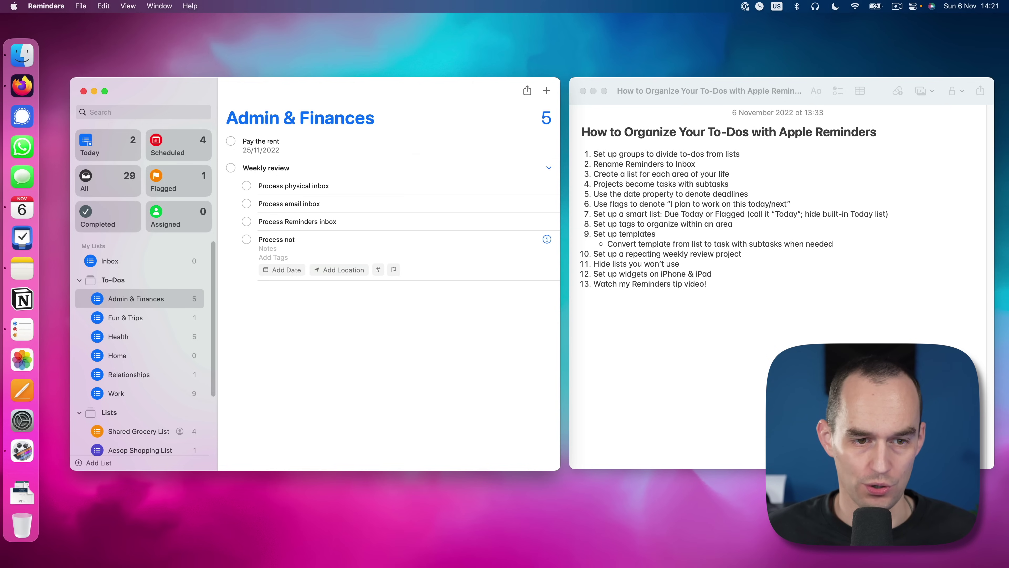
type("es creates in the p")
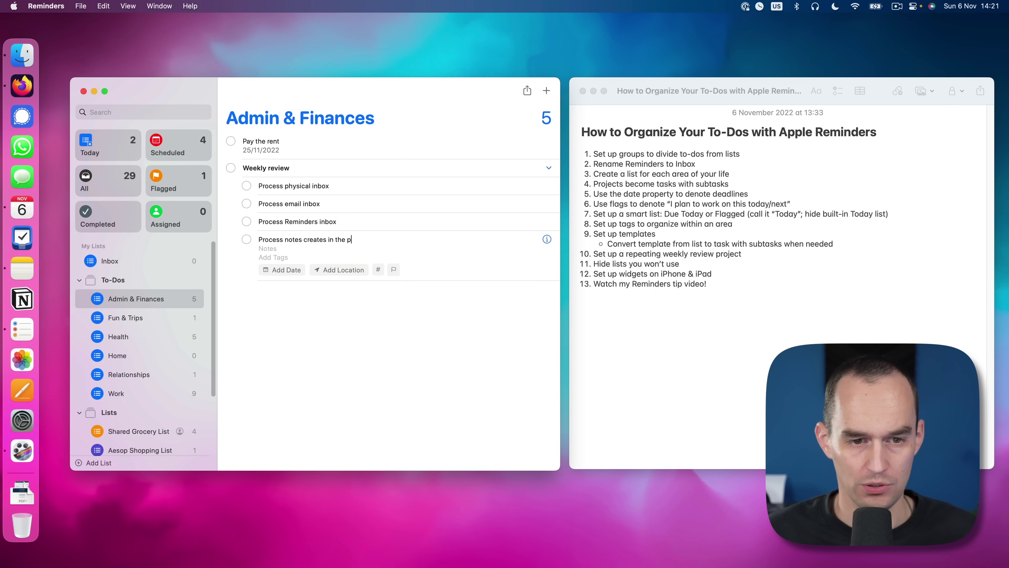
key("Left")
key("BackSpace")
type("d")
key("super+Right")
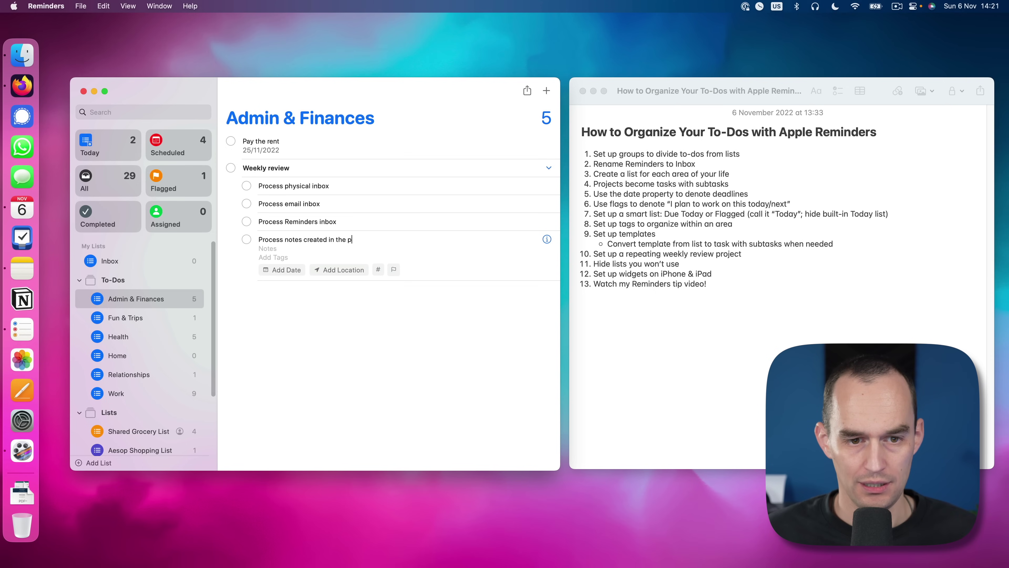
type("past week")
key("Return")
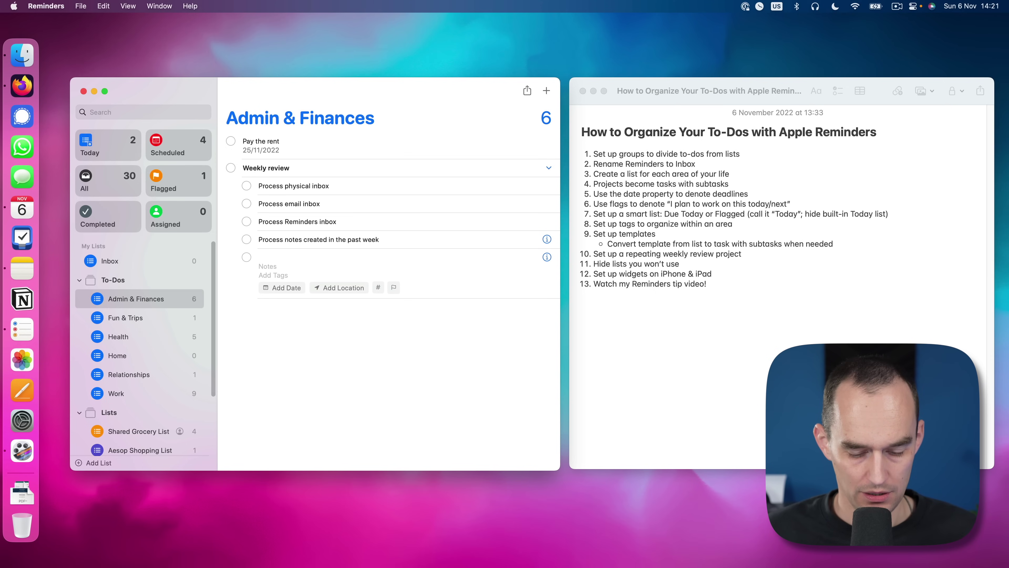
type("Make sure all areas, projects, and to-dos are up to")
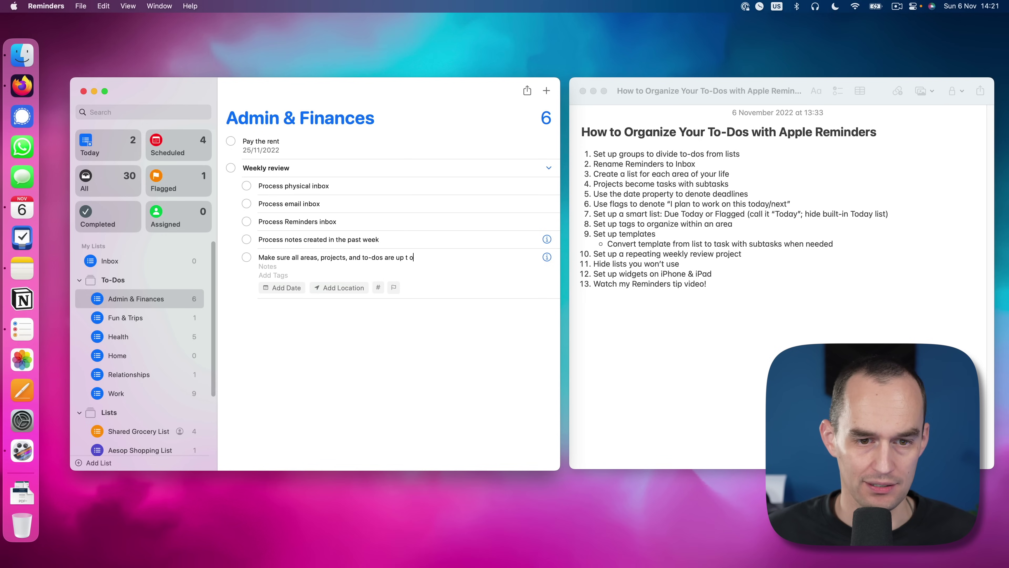
type(" date")
key("Return")
type("Check u")
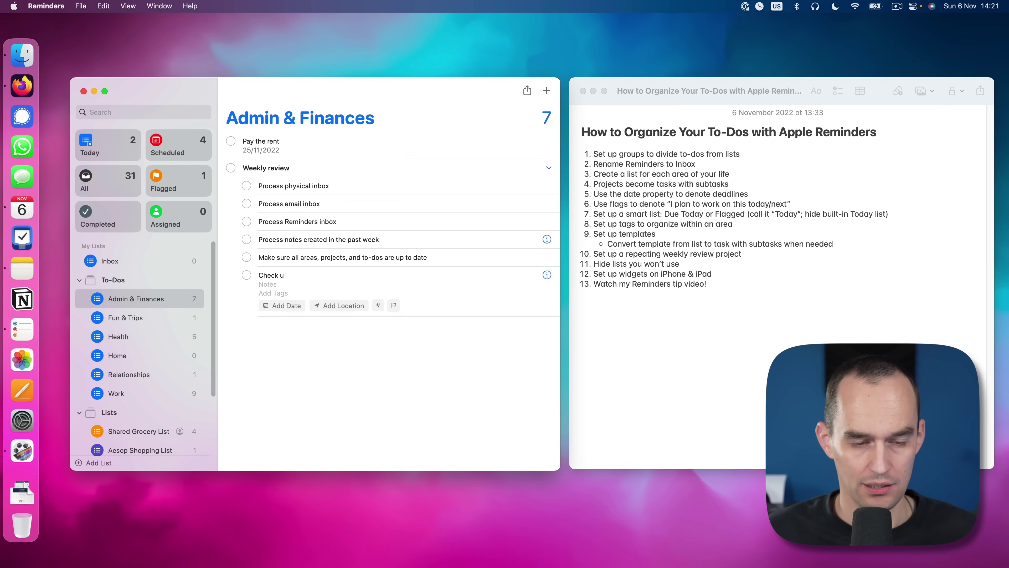
type("pcoming events and dead")
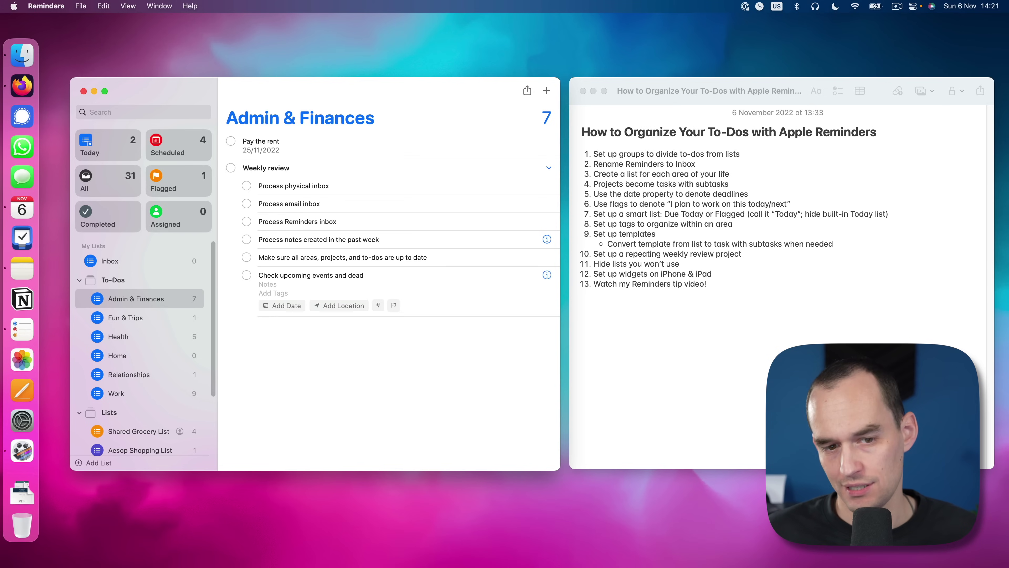
type("lines")
left_click(449, 321)
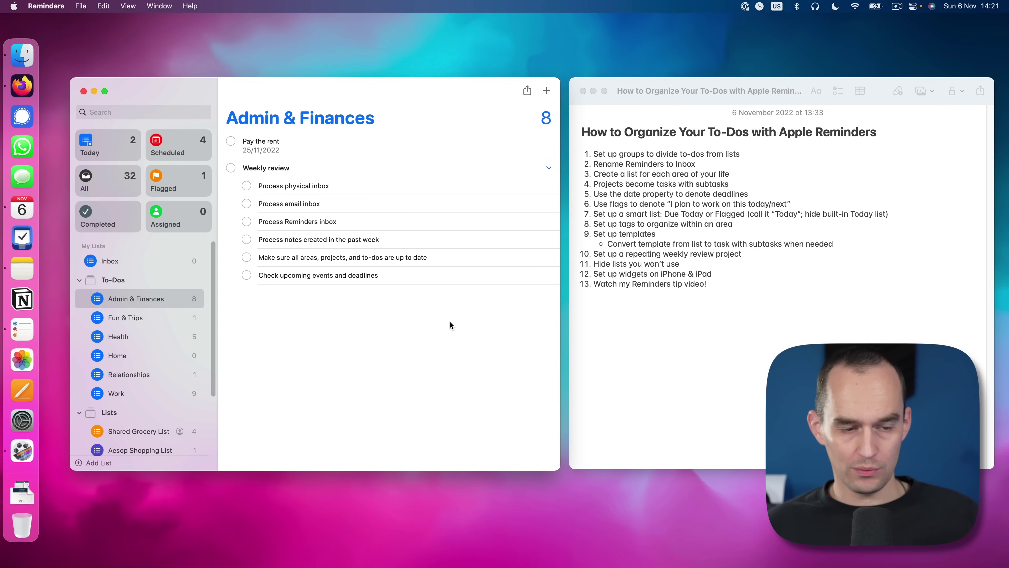
Give the Weekly review task a due date of today
left_click(301, 168)
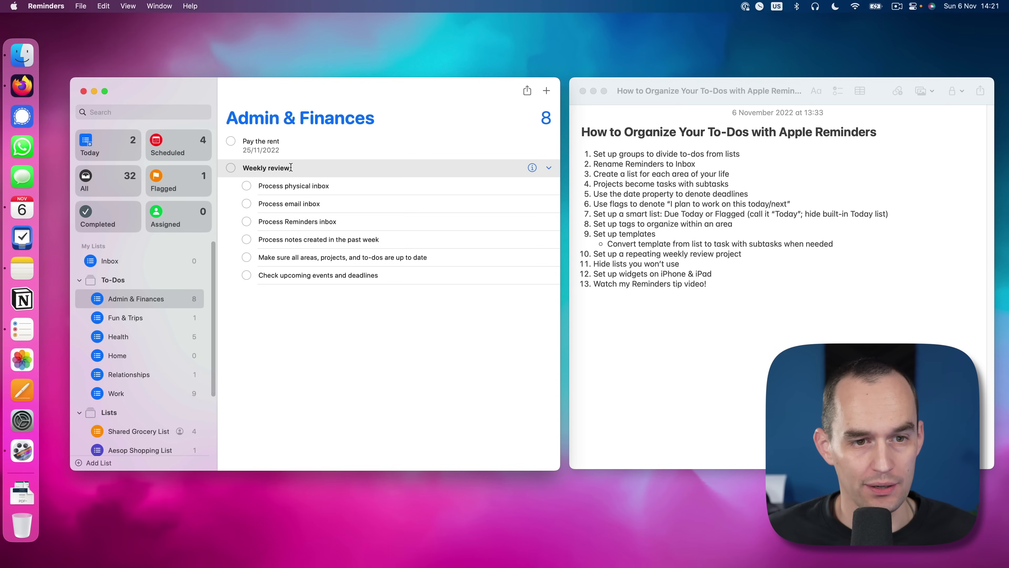
left_click(292, 168)
left_click(273, 197)
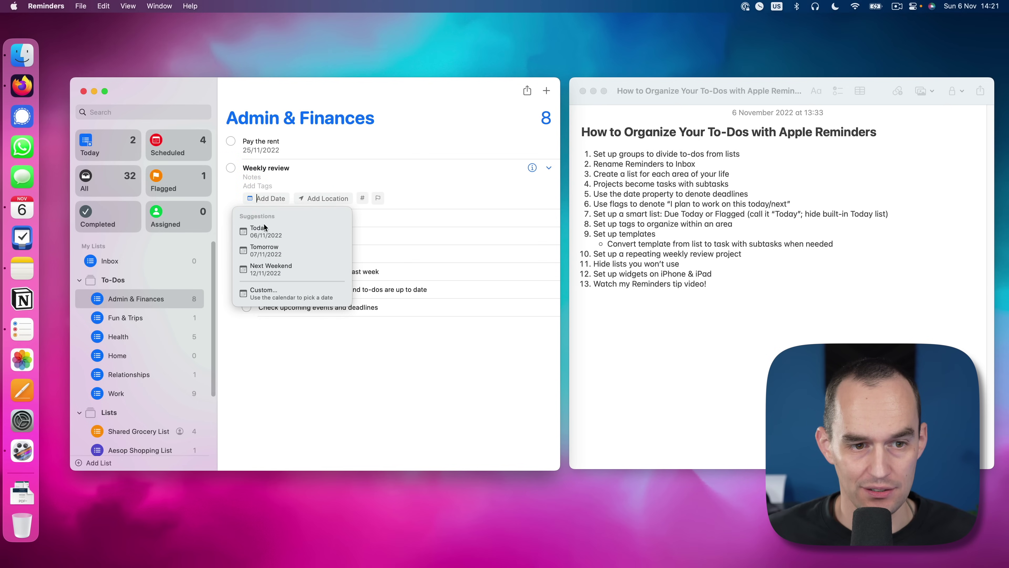
left_click(265, 228)
key("Tab")
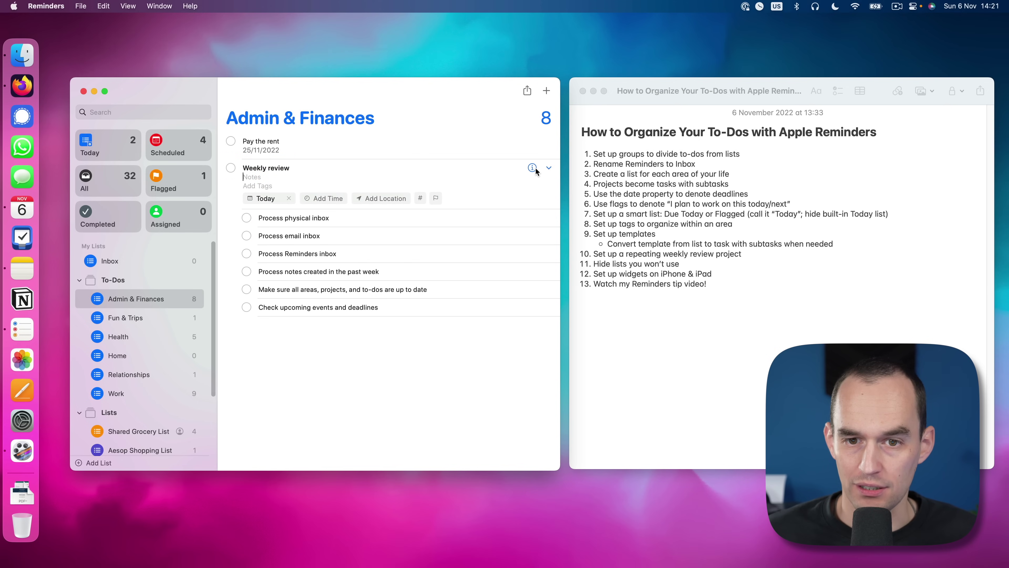
Make Weekly review repeat every 1 week, then tick it off so it rolls forward
left_click(532, 167)
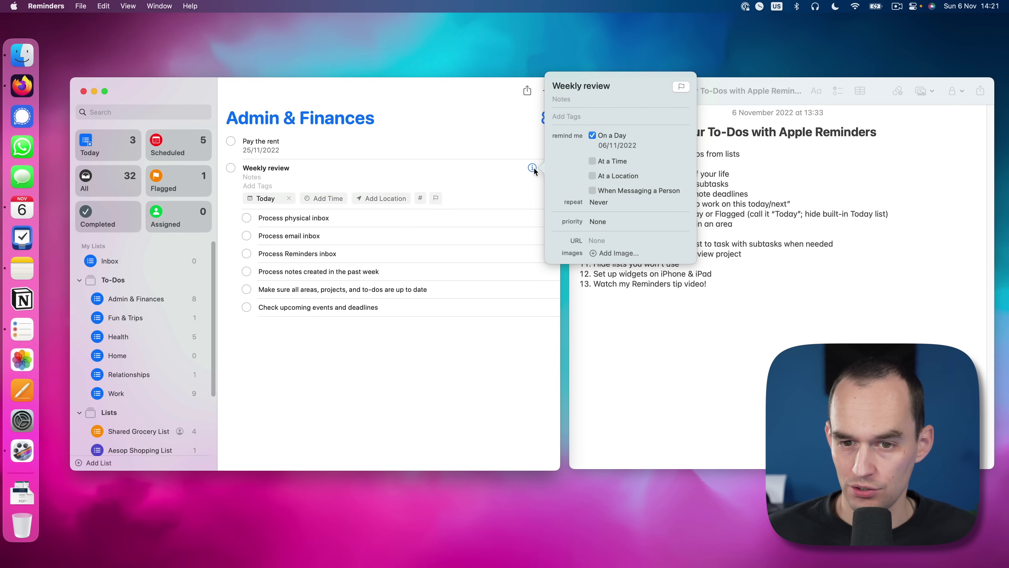
left_click(601, 203)
left_click(621, 251)
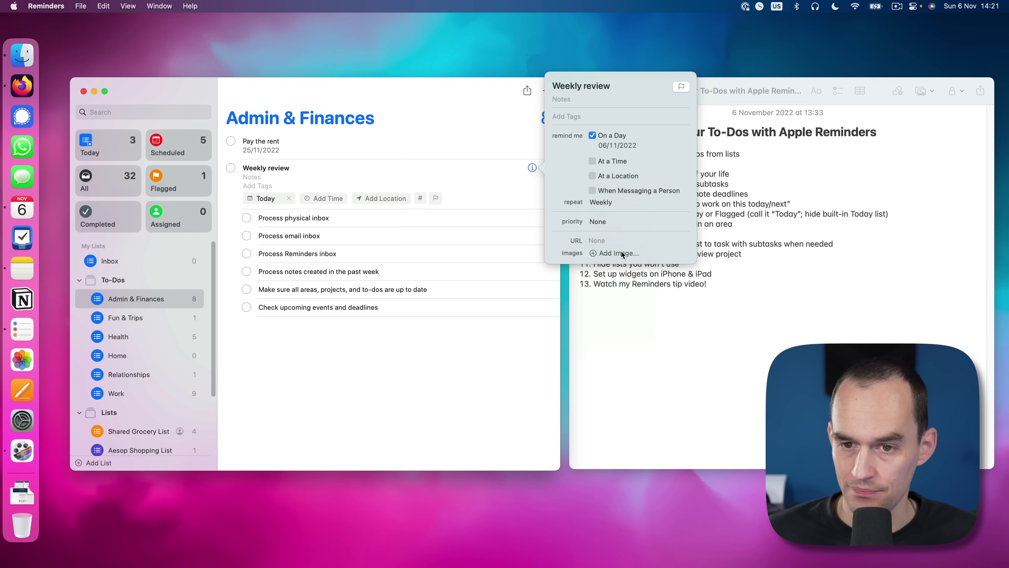
left_click(602, 195)
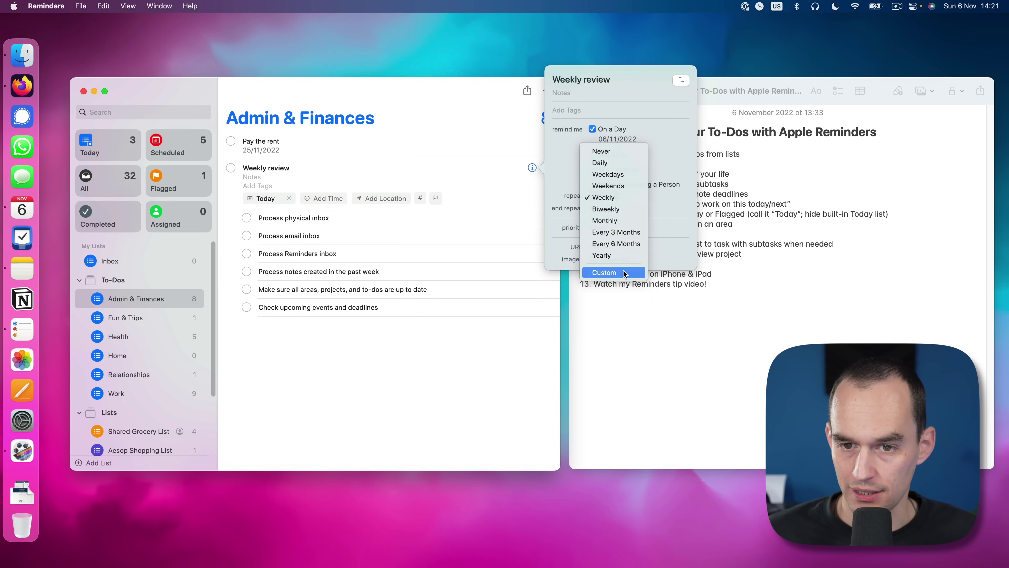
left_click(600, 273)
left_click(662, 238)
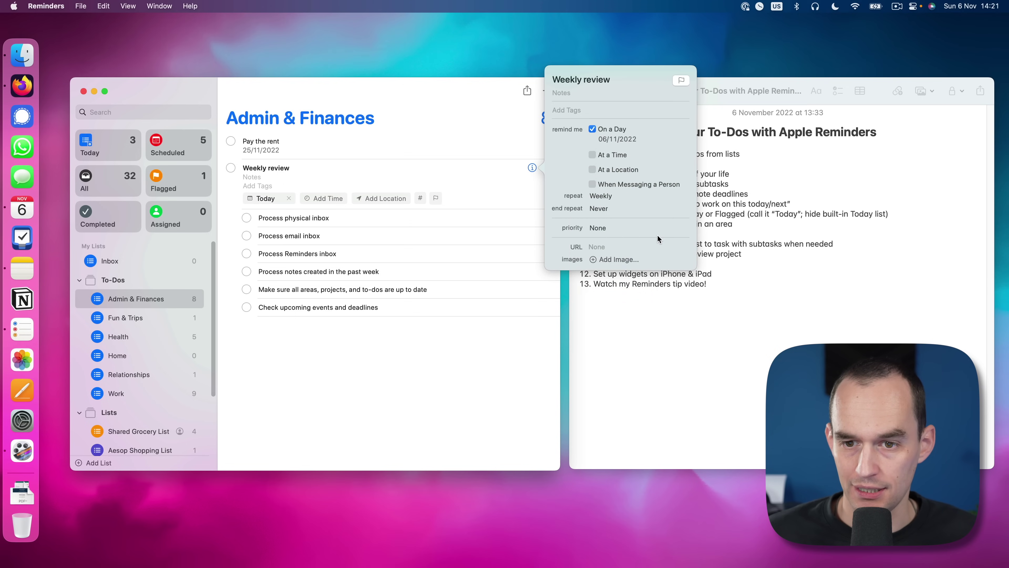
left_click(377, 325)
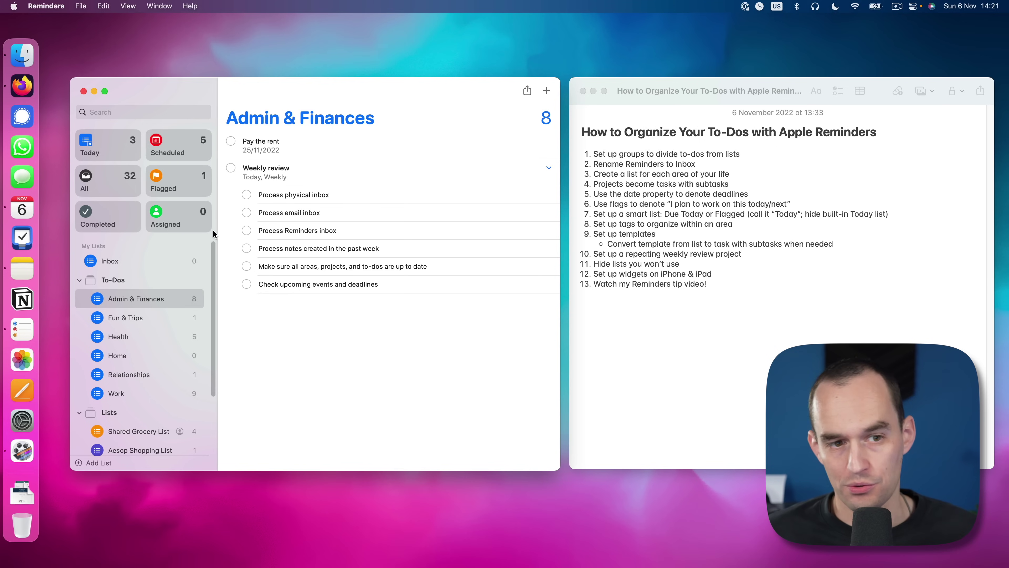
left_click(231, 167)
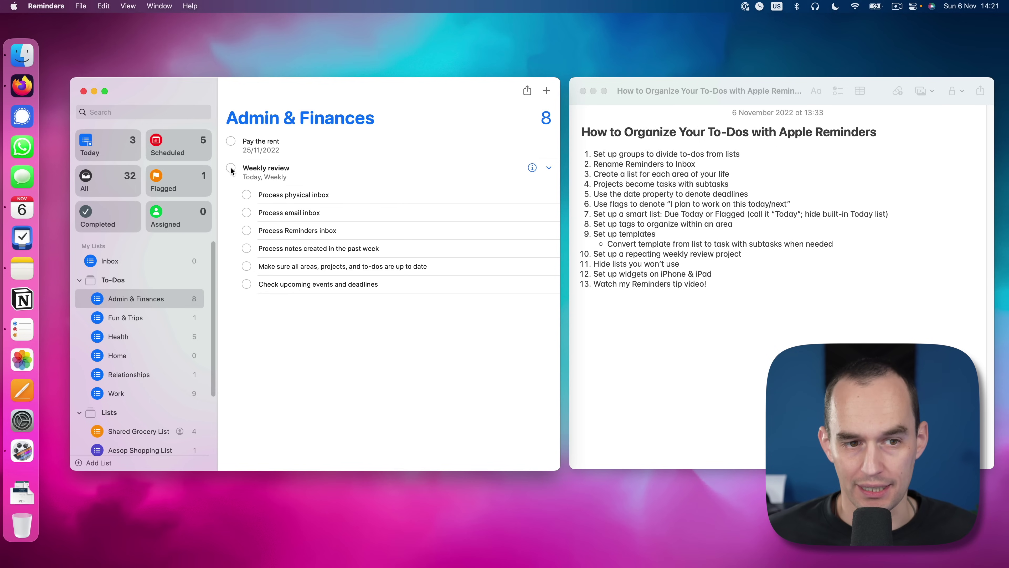
Confirm Weekly review now sits on 13 Nov in Scheduled, then show the Today list
left_click(176, 145)
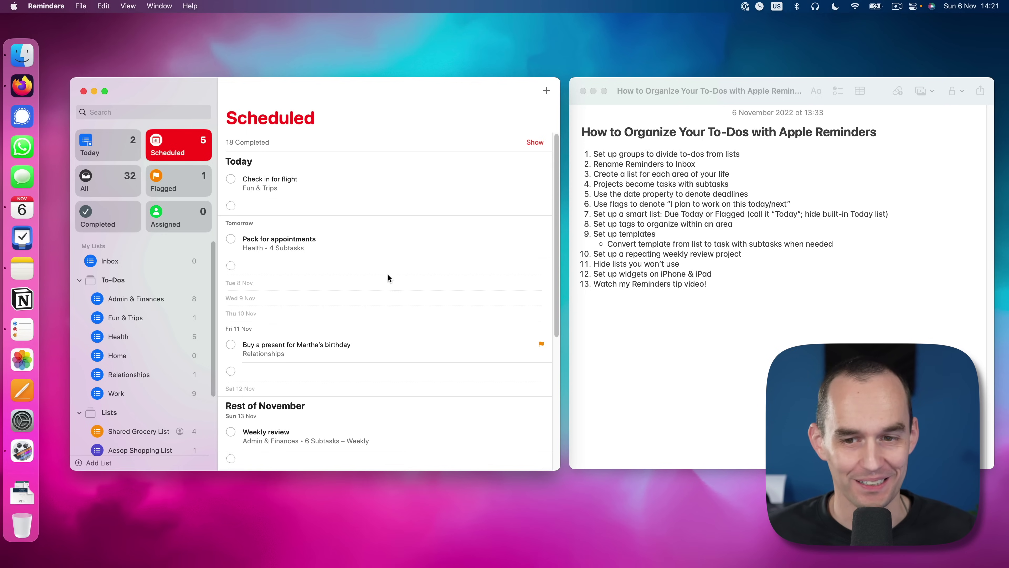
left_click(110, 152)
left_click(641, 269)
left_click_drag(679, 263, 593, 264)
left_click(300, 261)
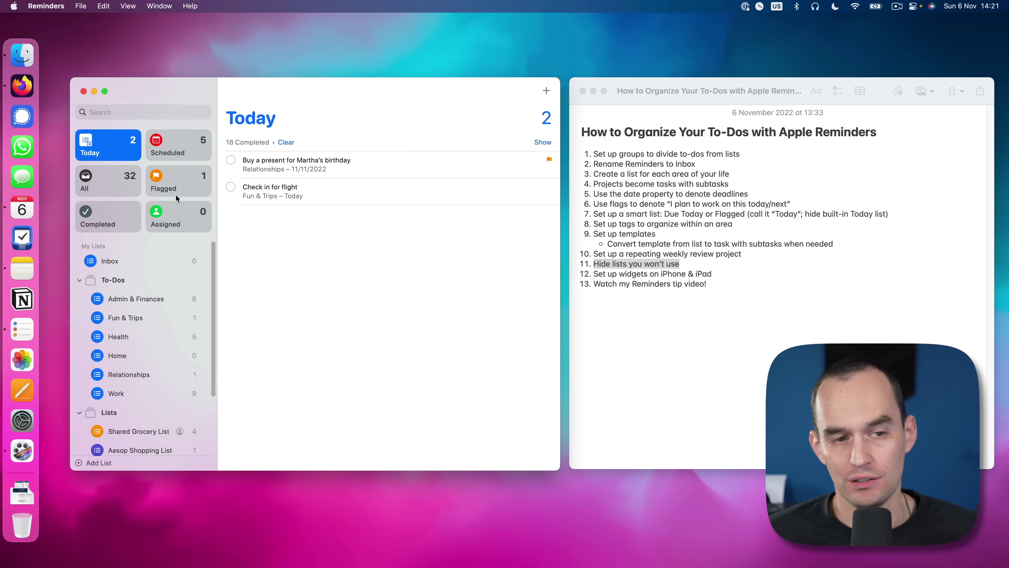
Uncheck Flagged and Assigned under View > Show Smart List, then open the All list
left_click(133, 5)
mouse_move(157, 84)
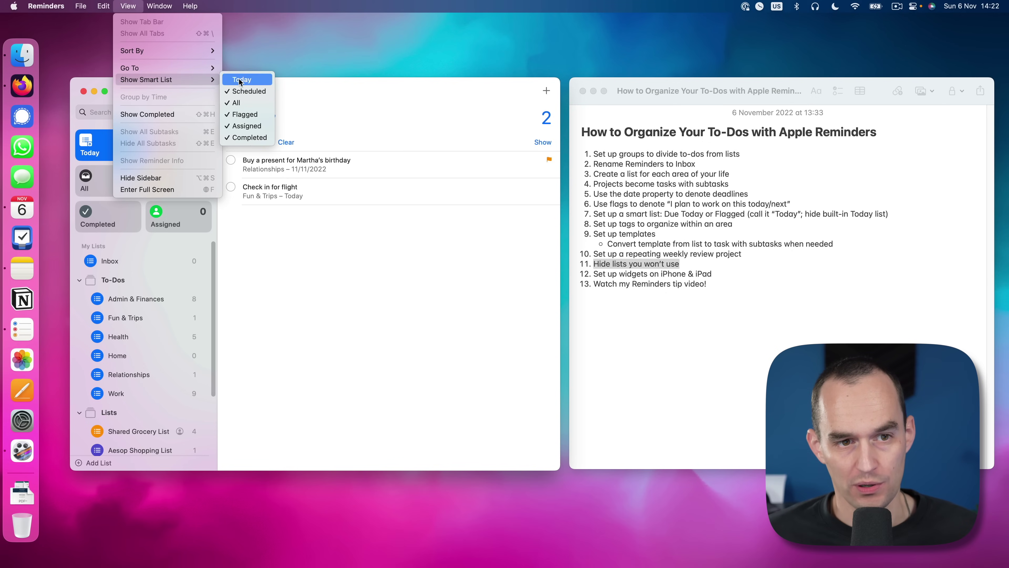
left_click(250, 116)
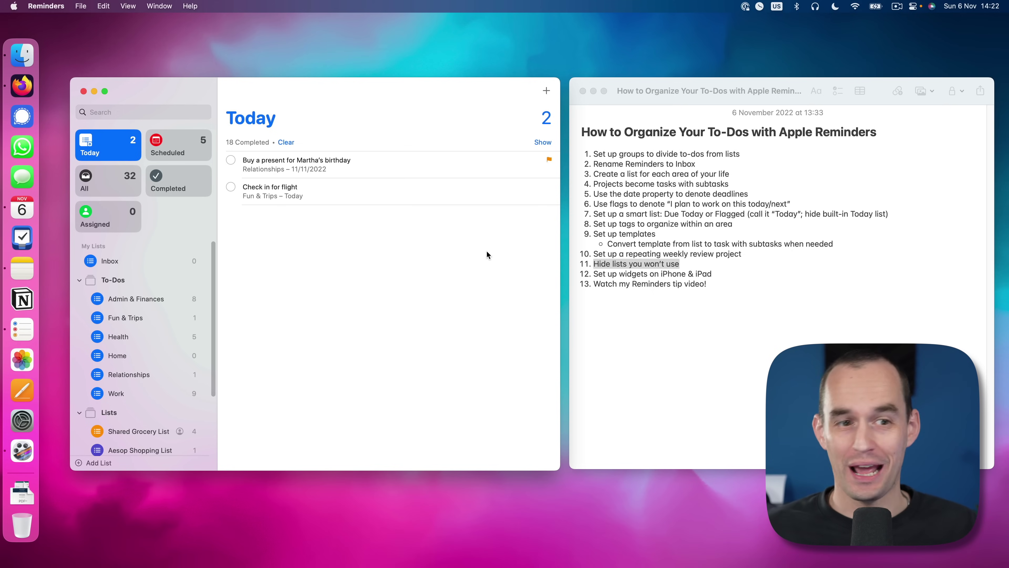
left_click(128, 6)
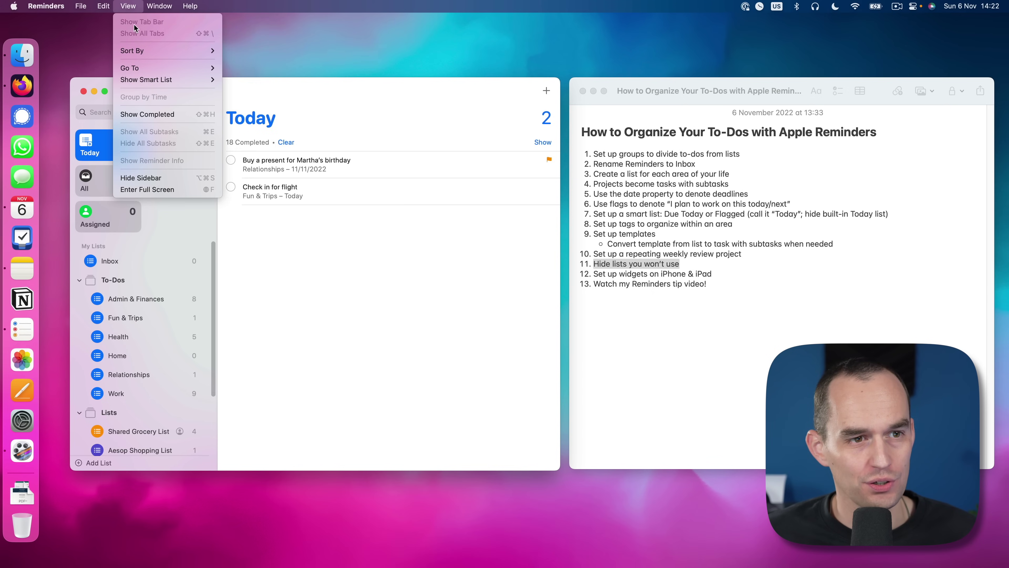
mouse_move(150, 80)
left_click(245, 126)
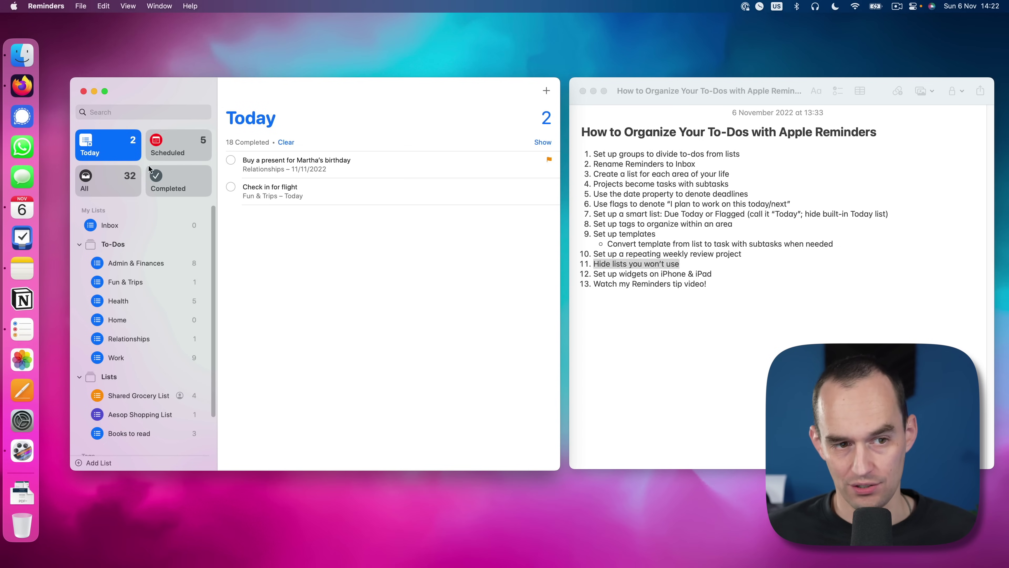
left_click(114, 180)
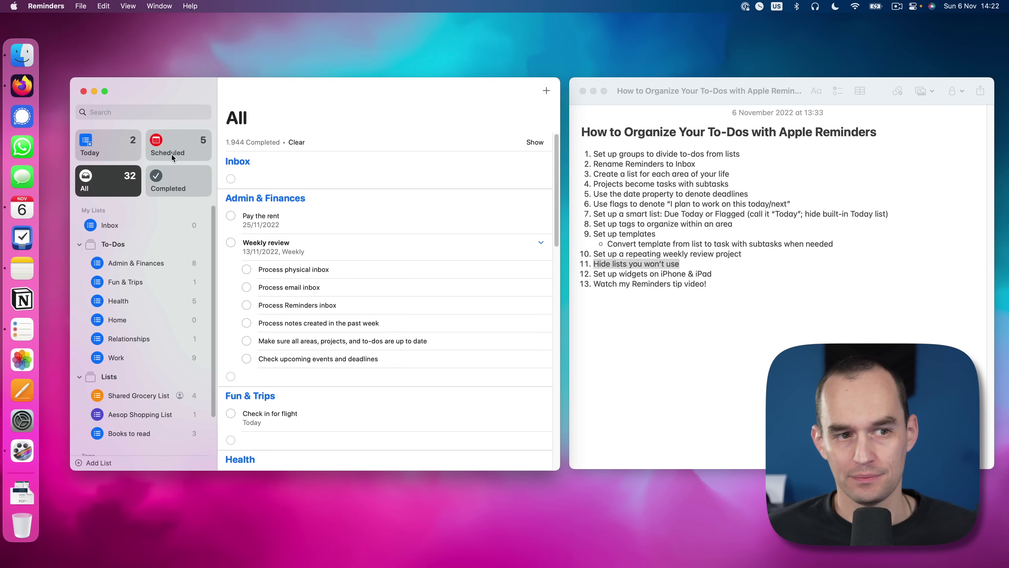
Show the Today list with the birthday-present and flight check-in reminders
left_click(114, 150)
left_click(622, 274)
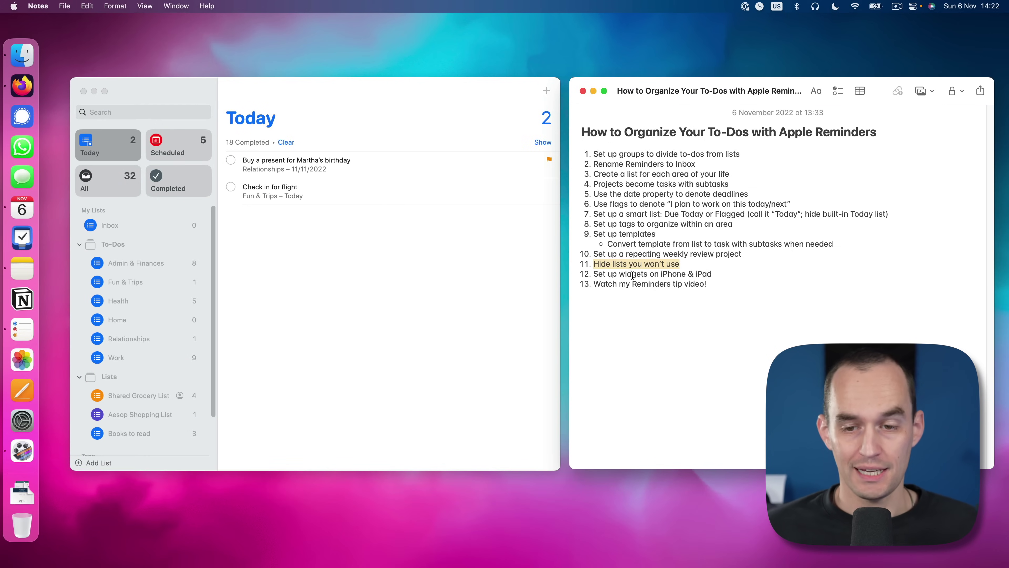
left_click(632, 274)
left_click(719, 272)
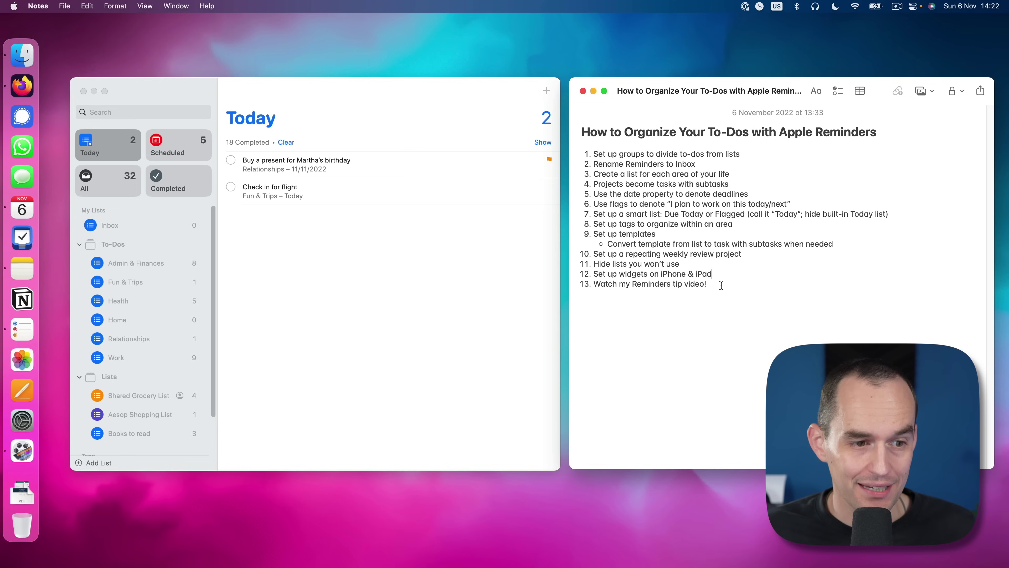
left_click(373, 300)
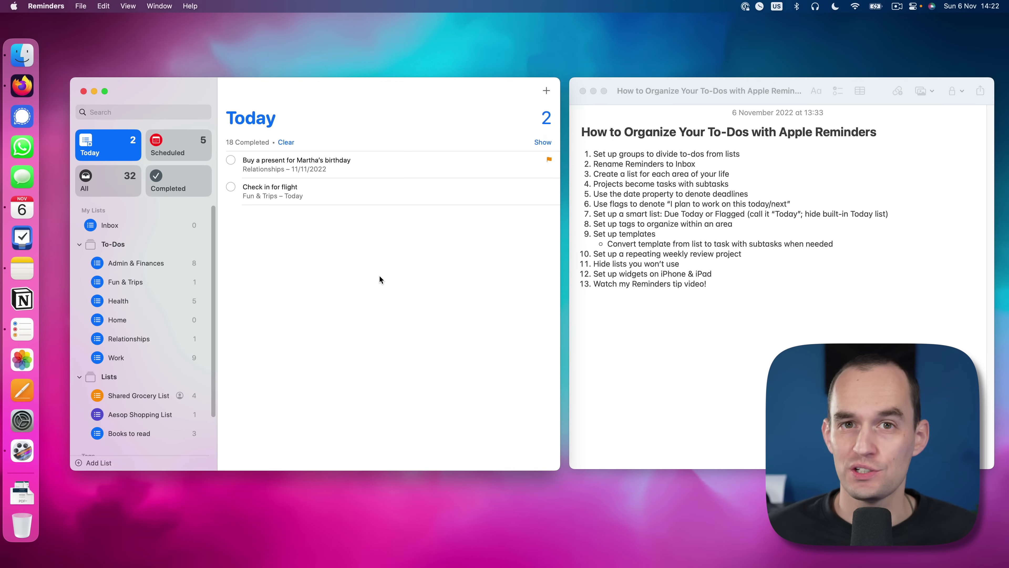